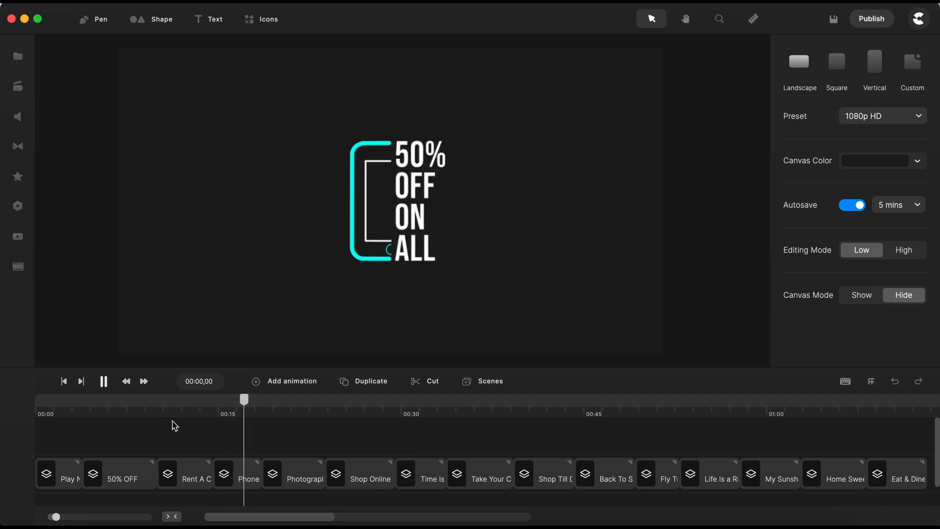
Pause the preview and place the playhead just after the last clip, at 01:13,27.
{"action": "left_click", "coordinate": [105, 383]}
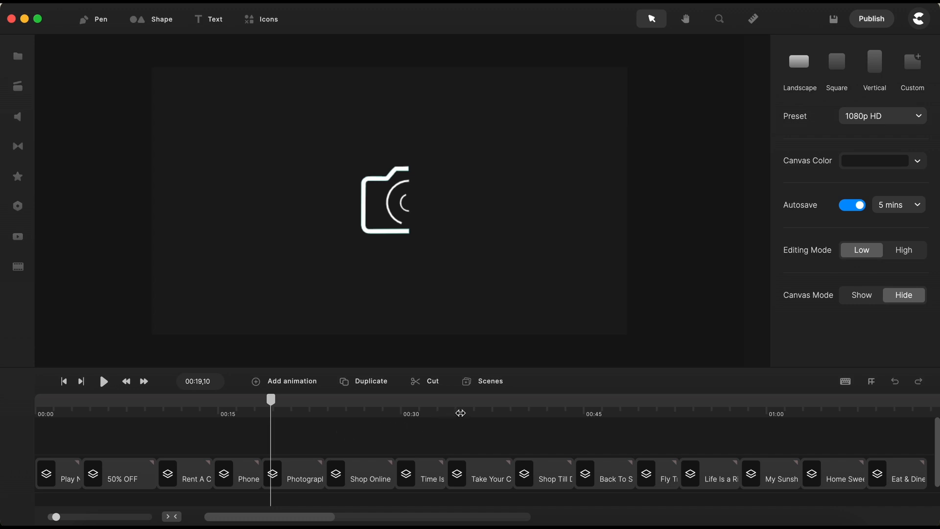
{"action": "left_click_drag", "start_coordinate": [464, 412], "coordinate": [382, 409]}
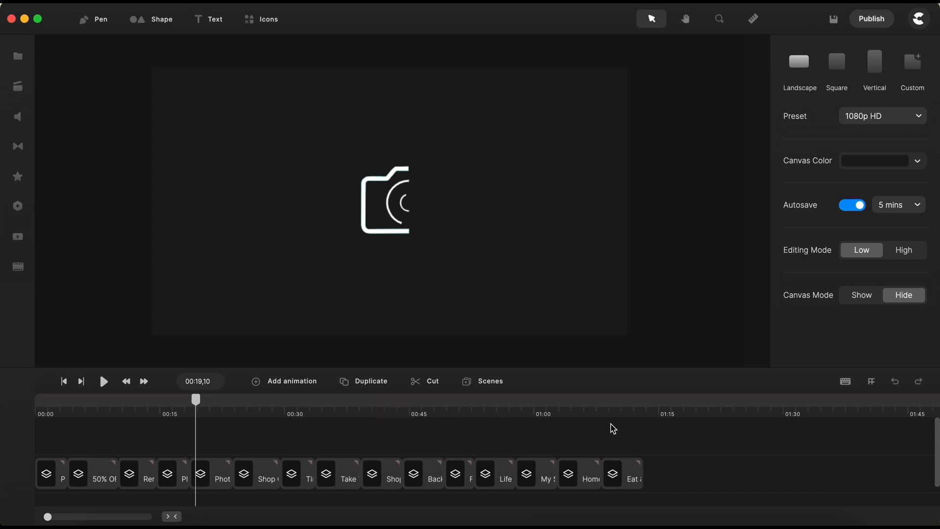
{"action": "left_click", "coordinate": [650, 415]}
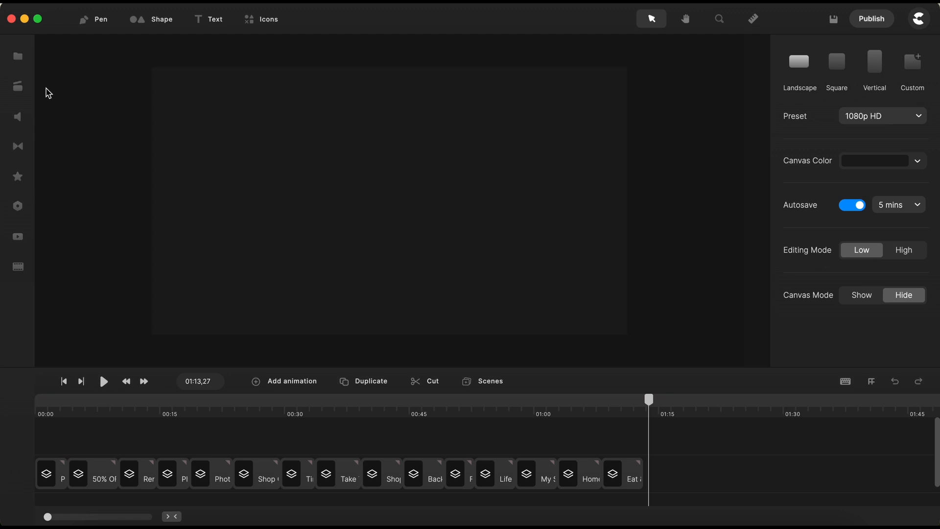
Add the car image from the project media to the canvas.
{"action": "left_click", "coordinate": [18, 57]}
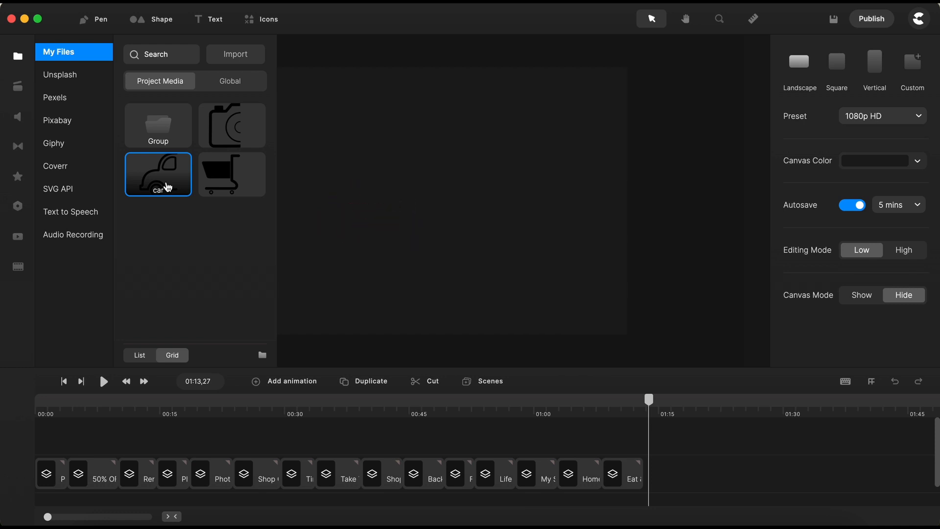
{"action": "left_click_drag", "start_coordinate": [159, 186], "coordinate": [395, 204]}
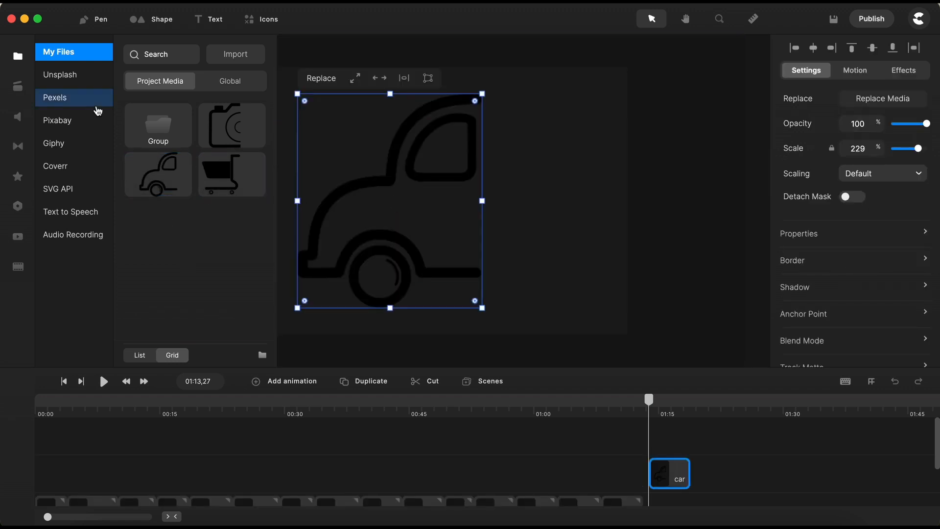
{"action": "left_click", "coordinate": [19, 63]}
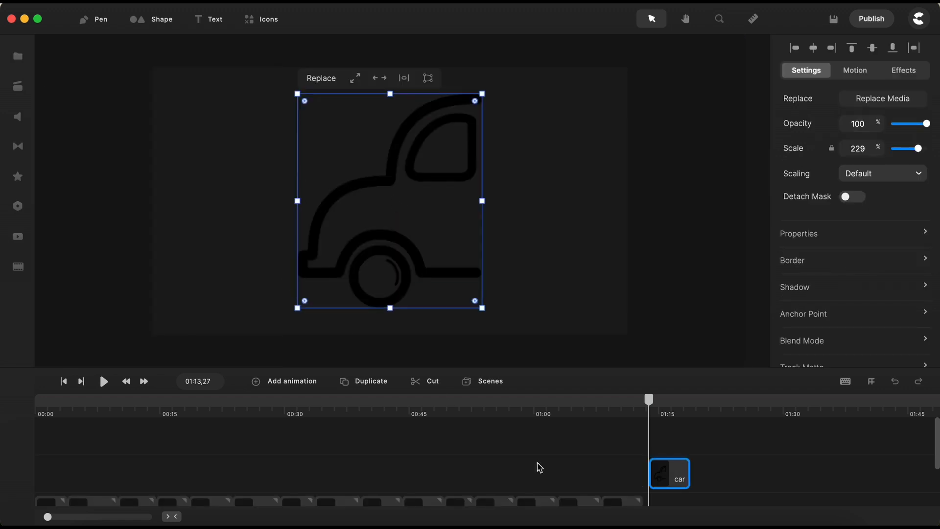
Apply the Color Fill effect to the car image.
{"action": "left_click_drag", "start_coordinate": [615, 415], "coordinate": [669, 416]}
{"action": "scroll", "coordinate": [624, 462], "scroll_direction": "down", "scroll_amount": 1}
{"action": "scroll", "coordinate": [624, 463], "scroll_direction": "right", "scroll_amount": 4}
{"action": "left_click_drag", "start_coordinate": [525, 451], "coordinate": [524, 482]}
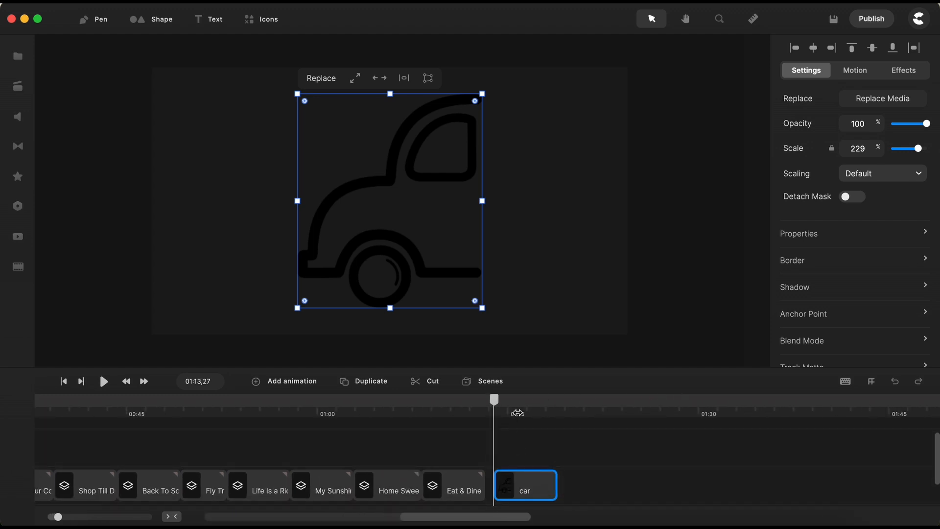
{"action": "left_click", "coordinate": [606, 463]}
{"action": "left_click", "coordinate": [531, 491]}
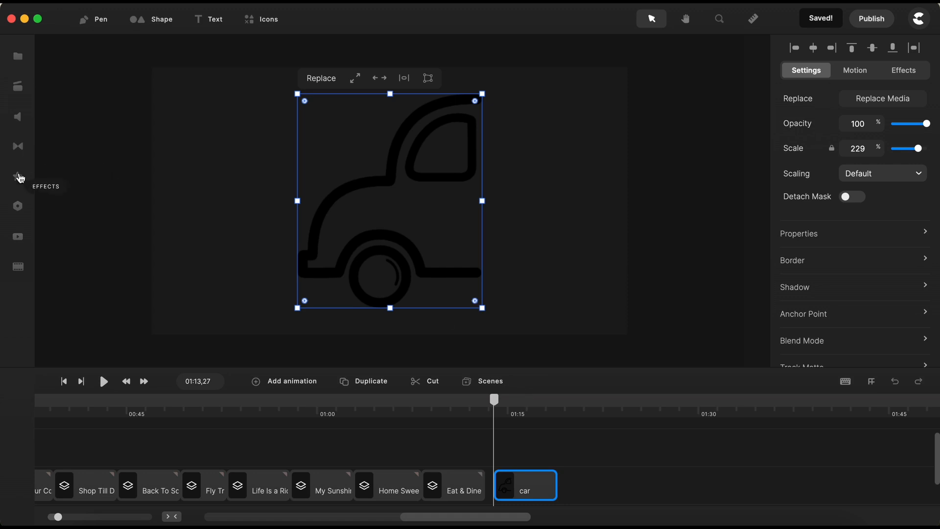
{"action": "left_click", "coordinate": [18, 178]}
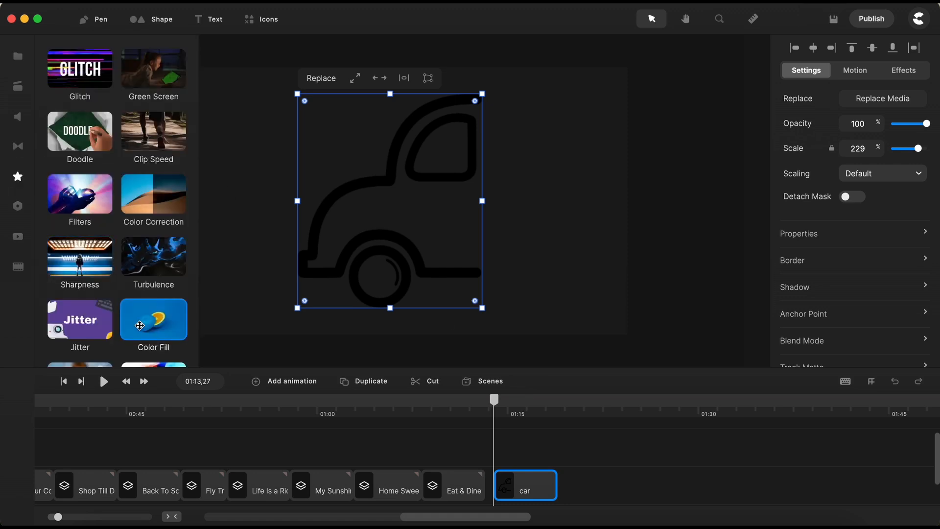
{"action": "left_click_drag", "start_coordinate": [165, 322], "coordinate": [420, 215]}
{"action": "left_click", "coordinate": [543, 436]}
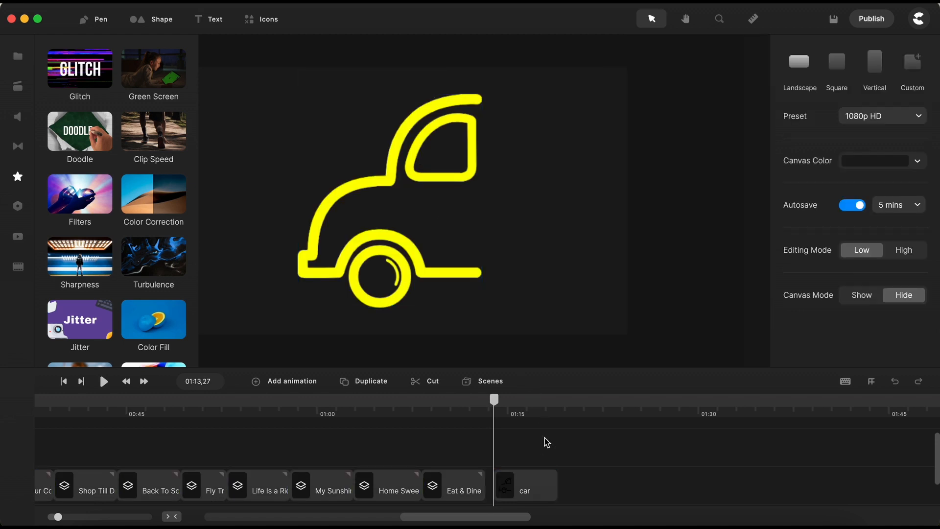
{"action": "scroll", "coordinate": [570, 449], "scroll_direction": "down", "scroll_amount": 1}
{"action": "left_click_drag", "start_coordinate": [550, 414], "coordinate": [618, 416]}
{"action": "scroll", "coordinate": [625, 431], "scroll_direction": "right", "scroll_amount": 4}
{"action": "scroll", "coordinate": [625, 431], "scroll_direction": "left", "scroll_amount": 1}
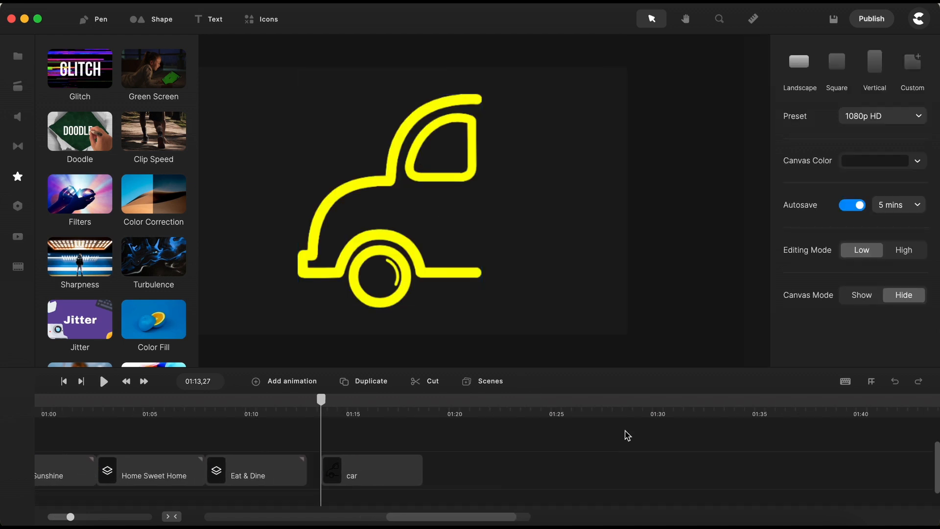
{"action": "left_click", "coordinate": [18, 176]}
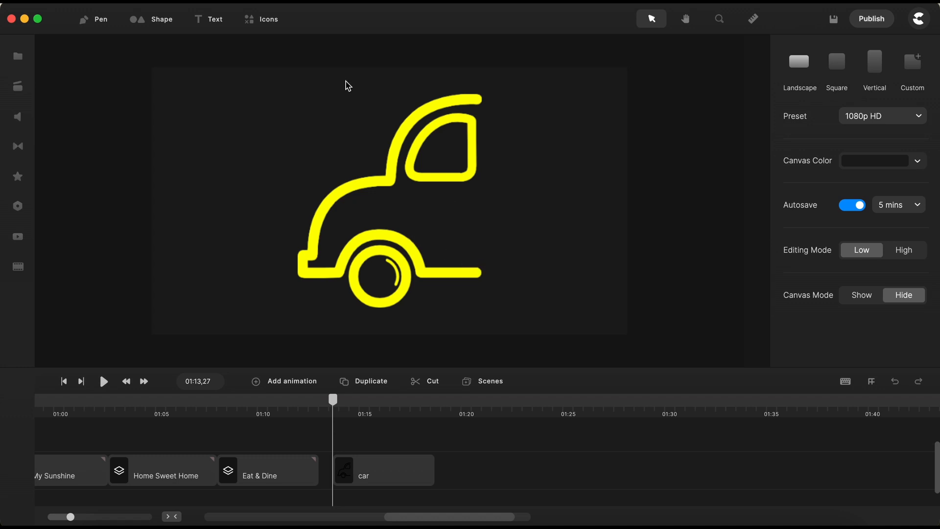
Activate the Pen tool and review its mouse and keyboard controls.
{"action": "left_click", "coordinate": [88, 23]}
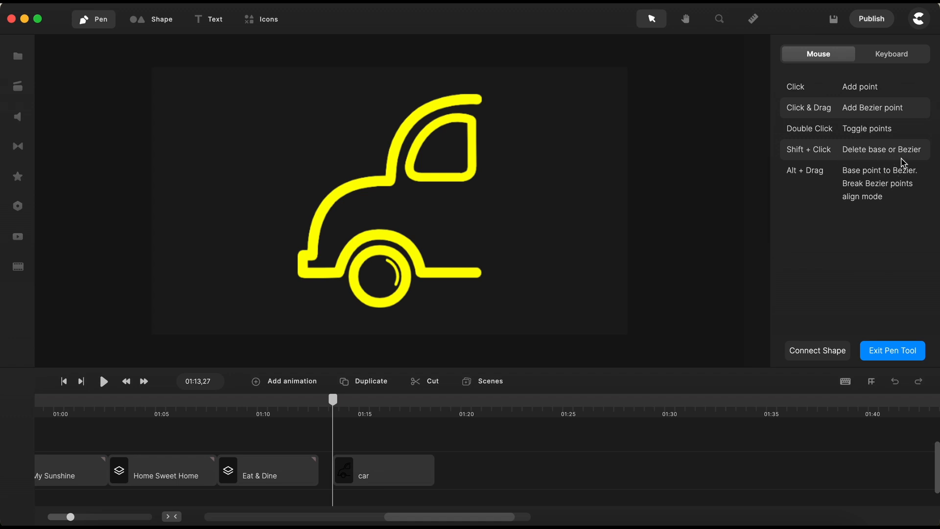
{"action": "left_click", "coordinate": [902, 58]}
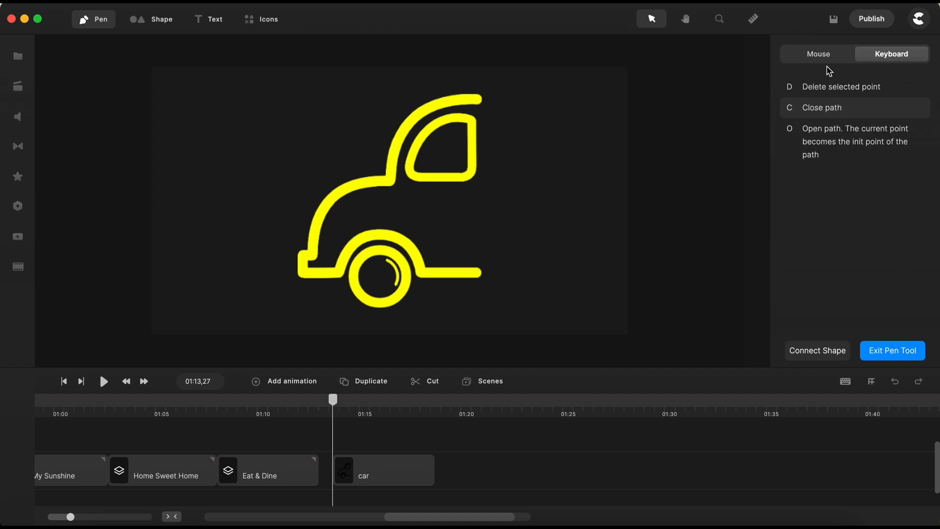
{"action": "left_click", "coordinate": [842, 67]}
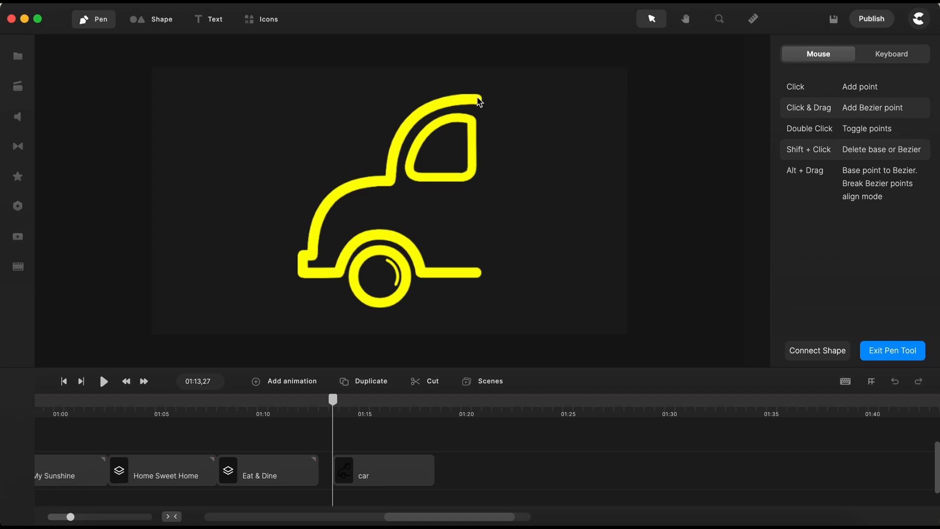
Start a path at the roof's free end and trace the roof and hood with straight segments to the middle of the hood.
{"action": "scroll", "coordinate": [478, 98], "scroll_direction": "up", "scroll_amount": 5}
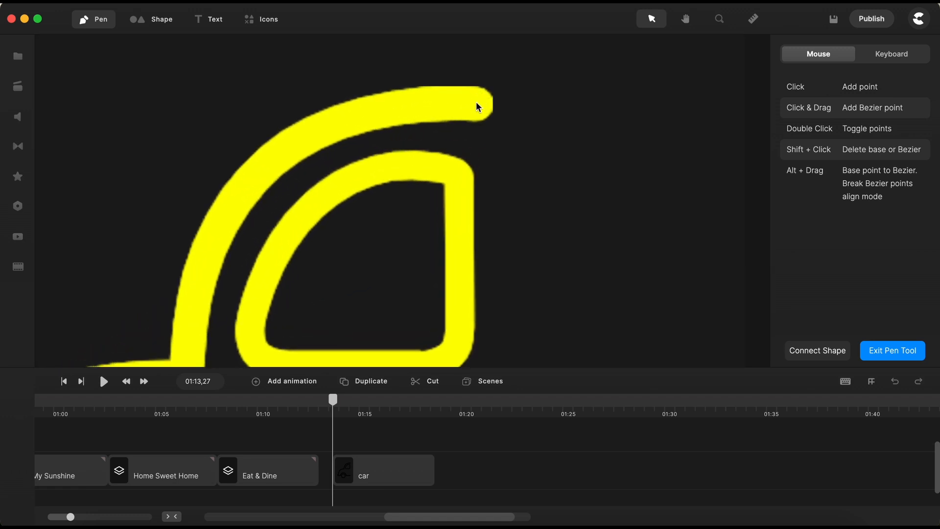
{"action": "left_click", "coordinate": [473, 102]}
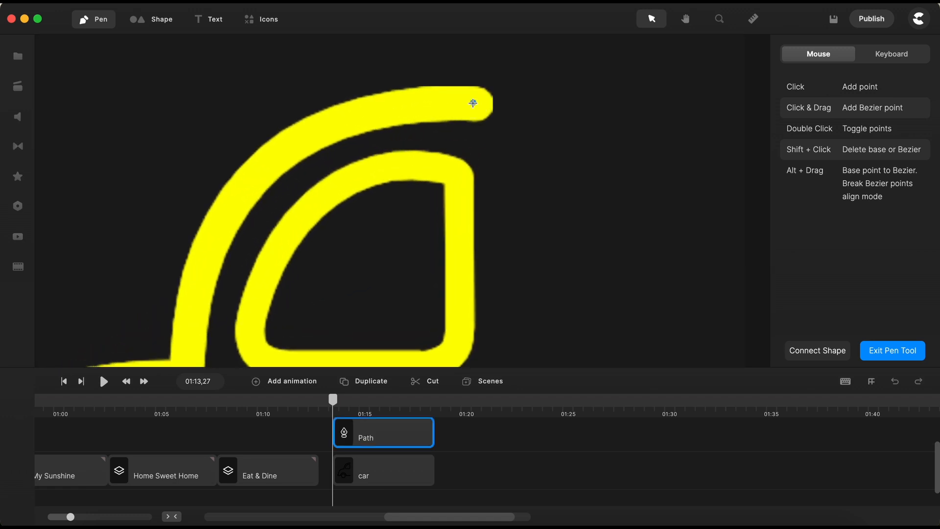
{"action": "scroll", "coordinate": [511, 128], "scroll_direction": "down", "scroll_amount": 5}
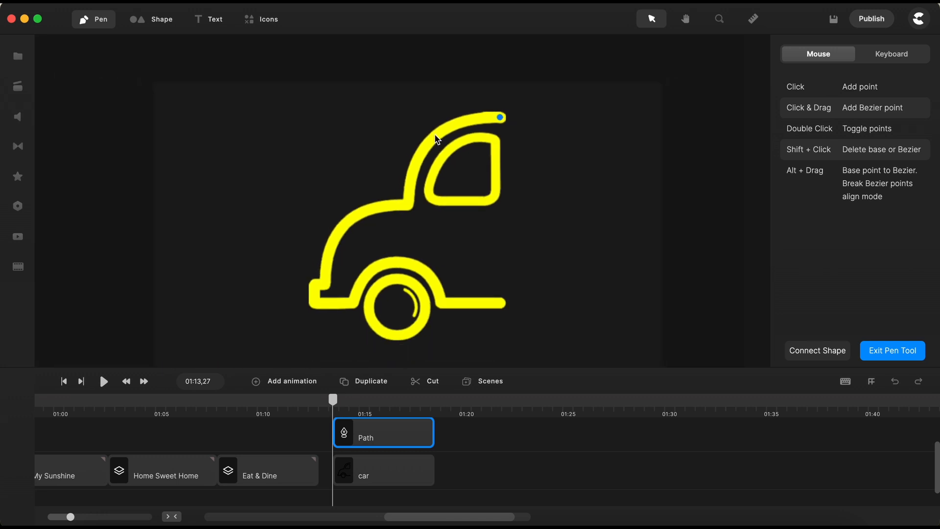
{"action": "scroll", "coordinate": [435, 135], "scroll_direction": "up", "scroll_amount": 4}
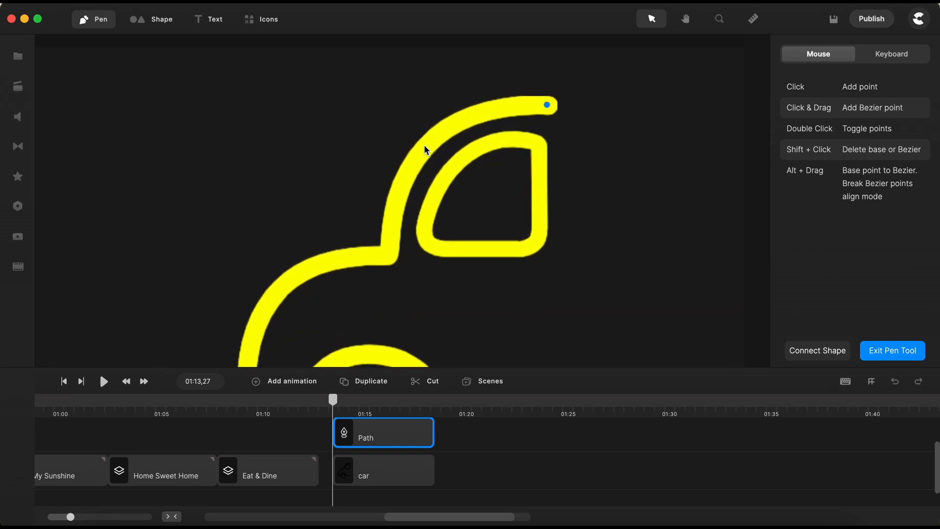
{"action": "left_click", "coordinate": [424, 145]}
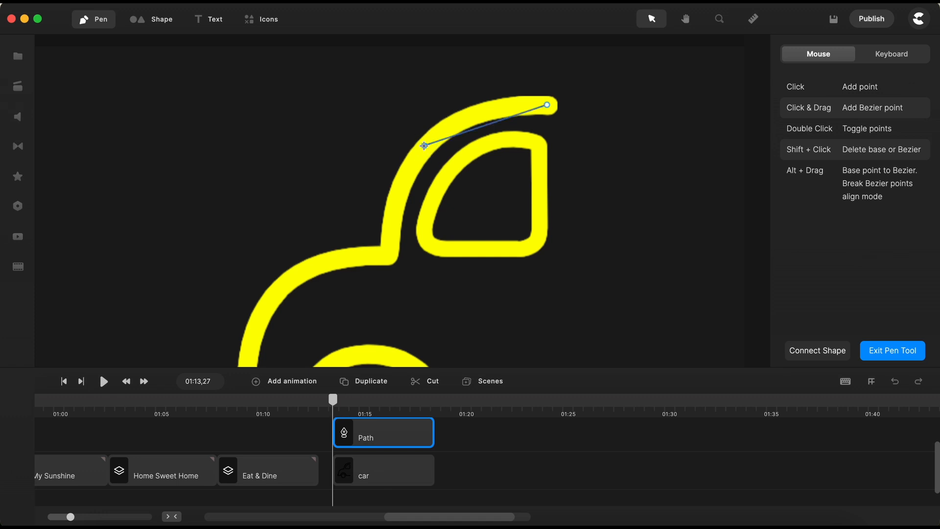
{"action": "left_click", "coordinate": [388, 252]}
{"action": "scroll", "coordinate": [388, 252], "scroll_direction": "down", "scroll_amount": 3}
{"action": "scroll", "coordinate": [352, 272], "scroll_direction": "up", "scroll_amount": 2}
{"action": "left_click", "coordinate": [332, 269]}
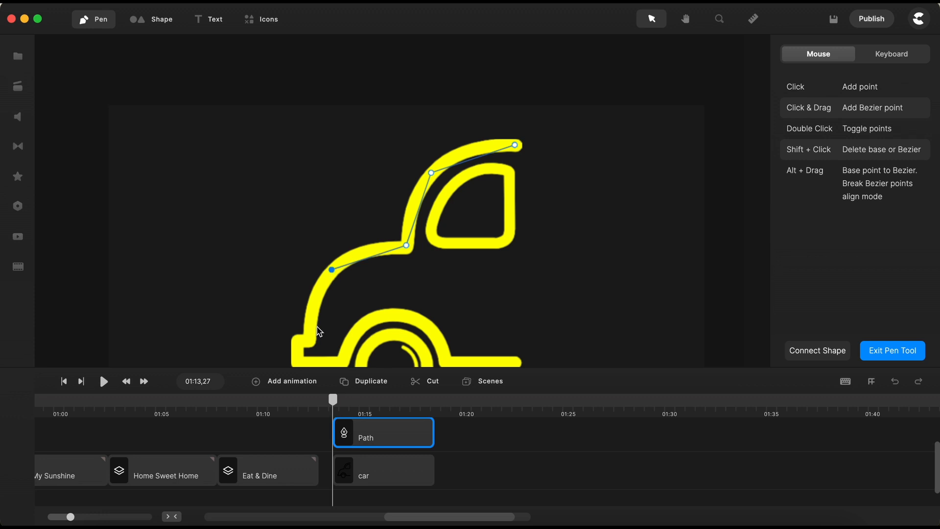
Continue the path down around the front bumper and along the lower edge to the start of the wheel arch.
{"action": "scroll", "coordinate": [377, 279], "scroll_direction": "down", "scroll_amount": 3}
{"action": "scroll", "coordinate": [342, 307], "scroll_direction": "up", "scroll_amount": 5}
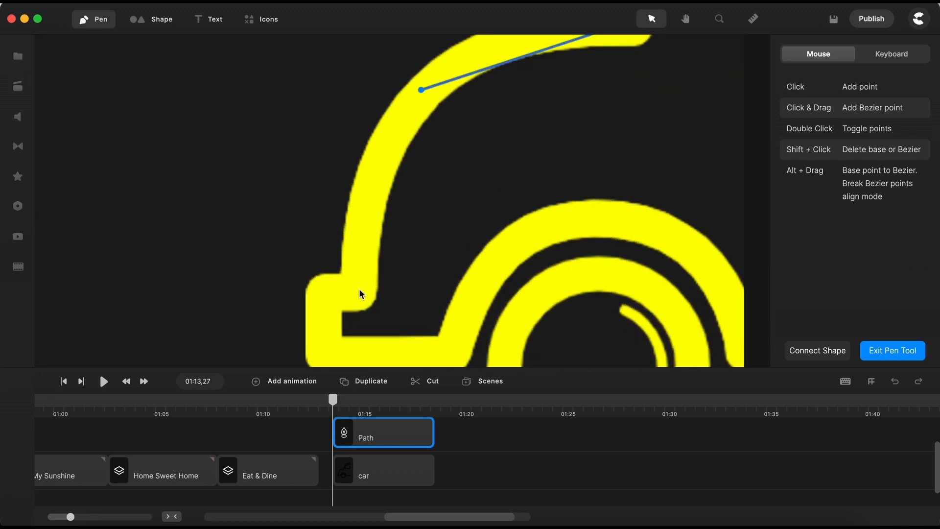
{"action": "left_click", "coordinate": [359, 288]}
{"action": "left_click", "coordinate": [324, 291]}
{"action": "scroll", "coordinate": [325, 293], "scroll_direction": "down", "scroll_amount": 3}
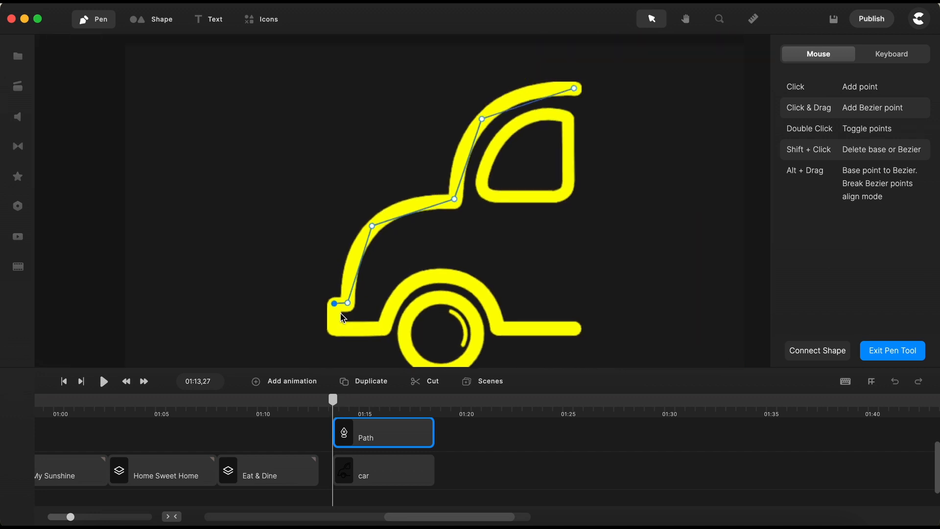
{"action": "scroll", "coordinate": [336, 344], "scroll_direction": "up", "scroll_amount": 5}
{"action": "left_click", "coordinate": [334, 306]}
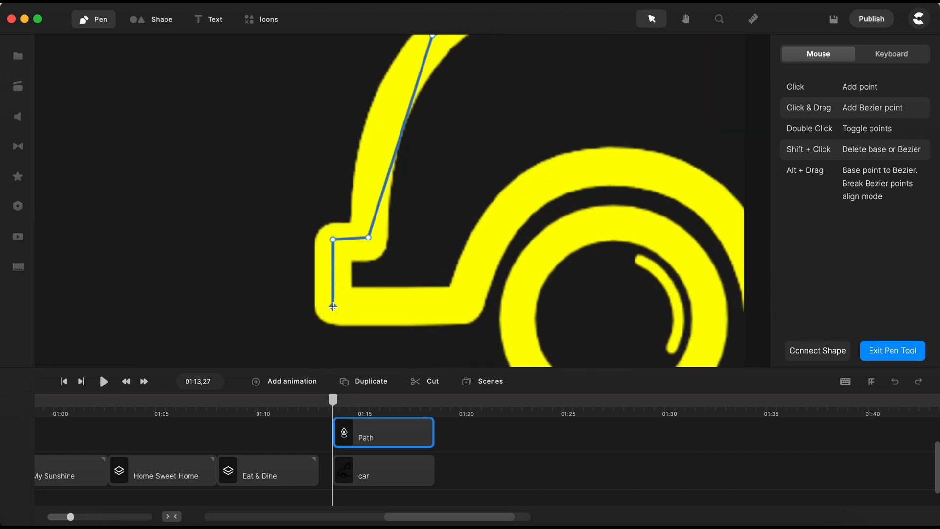
{"action": "scroll", "coordinate": [369, 238], "scroll_direction": "down", "scroll_amount": 3}
{"action": "scroll", "coordinate": [431, 274], "scroll_direction": "up", "scroll_amount": 4}
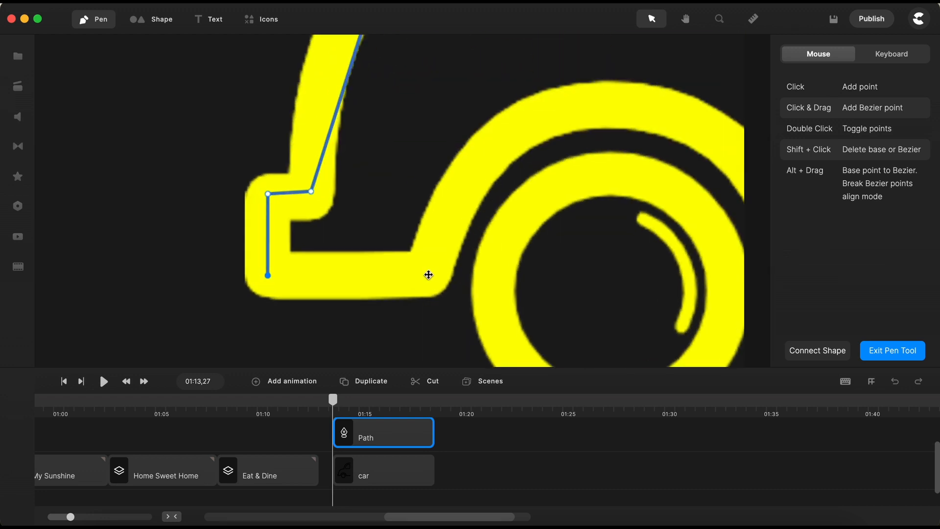
{"action": "left_click", "coordinate": [426, 278]}
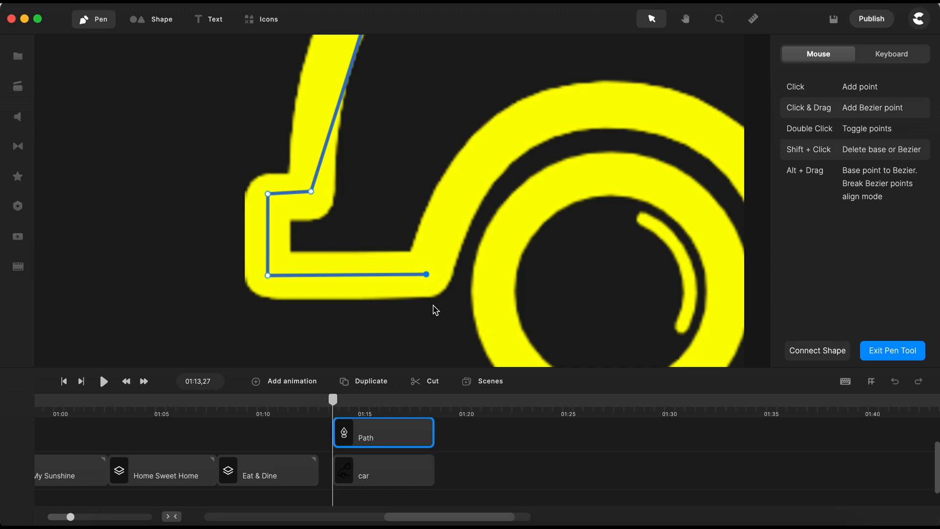
Trace the wheel arch with a Bezier point at its peak and a plain point at its far end.
{"action": "scroll", "coordinate": [434, 307], "scroll_direction": "down", "scroll_amount": 2}
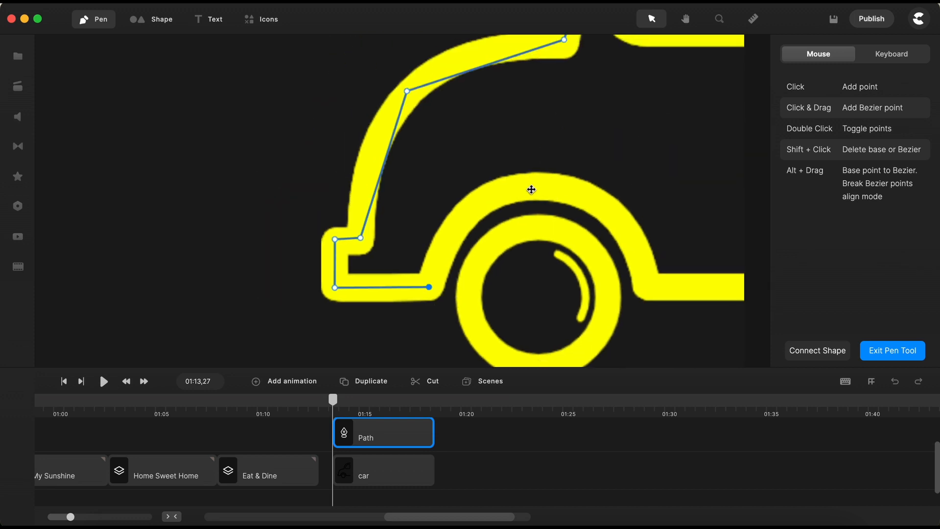
{"action": "left_click_drag", "start_coordinate": [536, 186], "coordinate": [623, 185]}
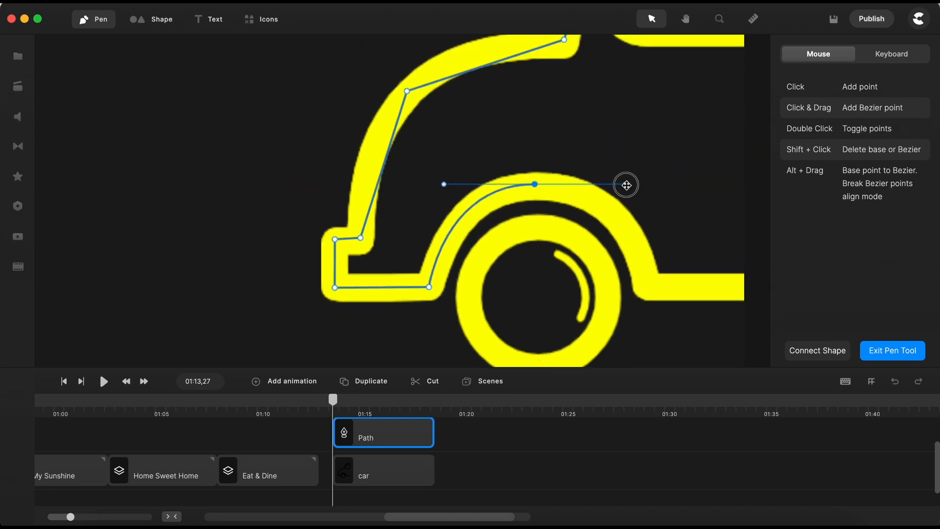
{"action": "left_click", "coordinate": [651, 287]}
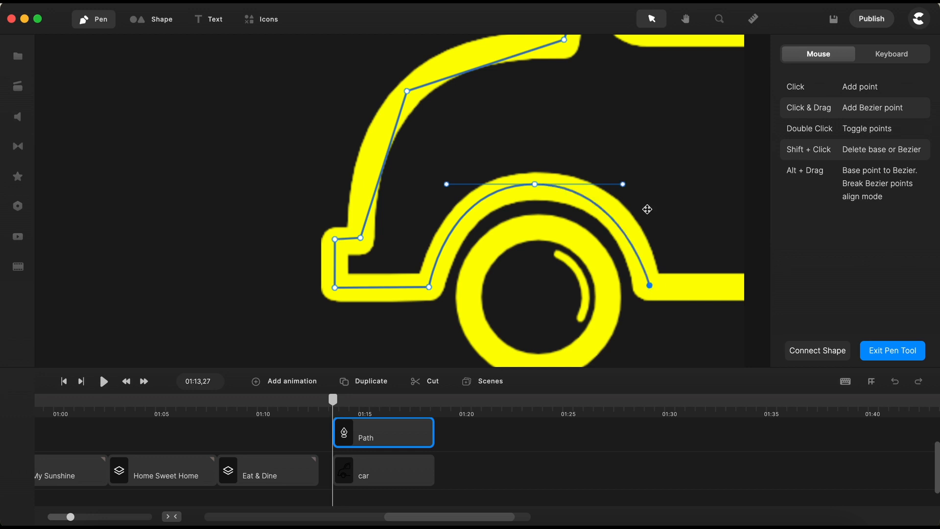
{"action": "scroll", "coordinate": [490, 151], "scroll_direction": "down", "scroll_amount": 3}
{"action": "scroll", "coordinate": [509, 219], "scroll_direction": "up", "scroll_amount": 3}
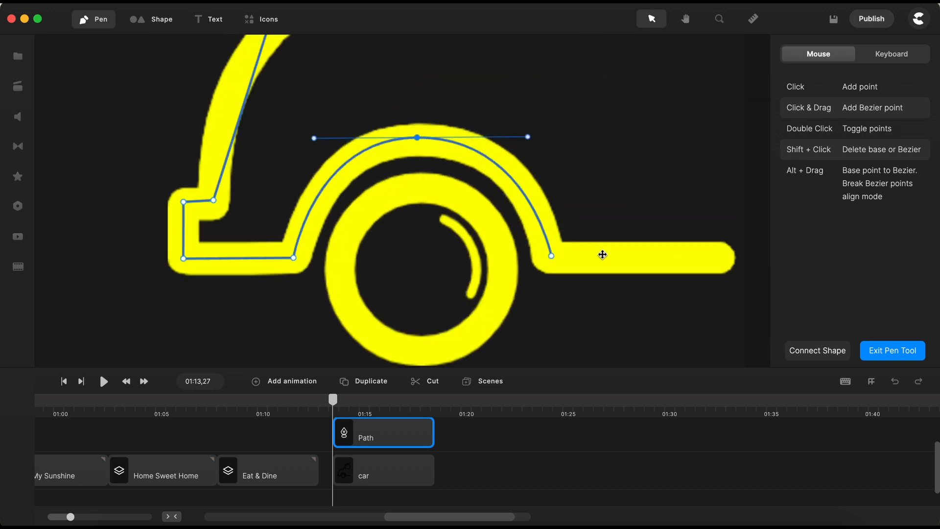
Extend the path along the straight bottom line to its free end and align the wheel arch's end point with it.
{"action": "scroll", "coordinate": [720, 256], "scroll_direction": "up", "scroll_amount": 2}
{"action": "left_click", "coordinate": [692, 250]}
{"action": "left_click", "coordinate": [463, 249]}
Convert the roof's middle point to a Bezier point and adjust its handles so the path follows the roof curve.
{"action": "scroll", "coordinate": [470, 289], "scroll_direction": "down", "scroll_amount": 4}
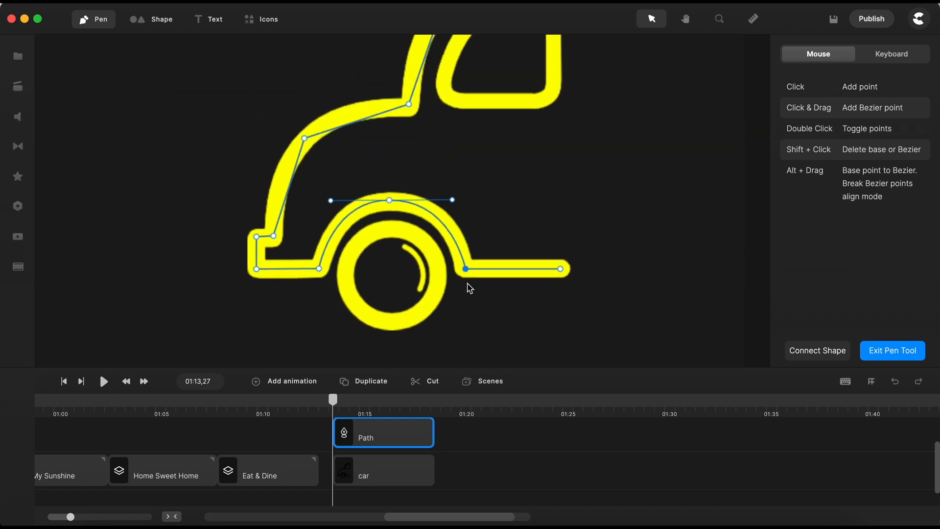
{"action": "scroll", "coordinate": [483, 233], "scroll_direction": "down", "scroll_amount": 3}
{"action": "scroll", "coordinate": [518, 107], "scroll_direction": "up", "scroll_amount": 4}
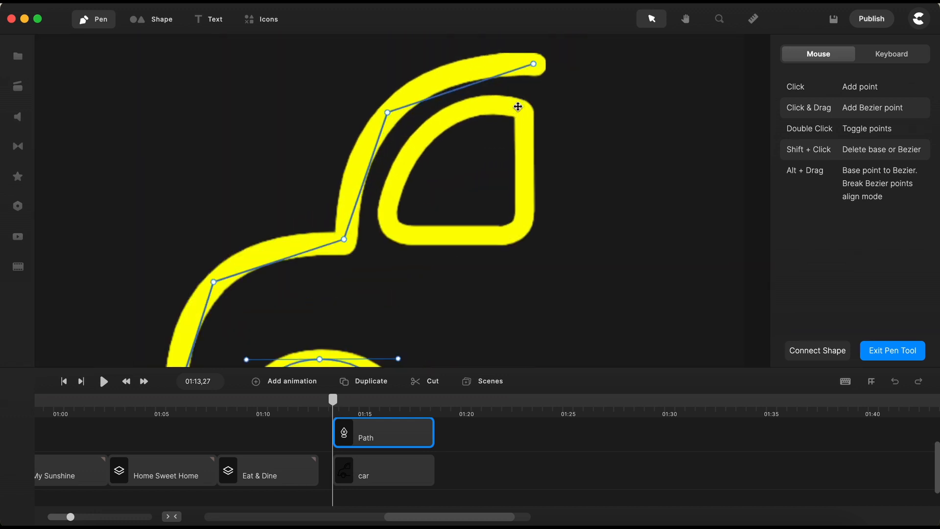
{"action": "scroll", "coordinate": [387, 114], "scroll_direction": "up", "scroll_amount": 2}
{"action": "double_click", "coordinate": [389, 117]}
{"action": "left_click_drag", "start_coordinate": [409, 180], "coordinate": [466, 41]}
{"action": "scroll", "coordinate": [414, 130], "scroll_direction": "down", "scroll_amount": 2}
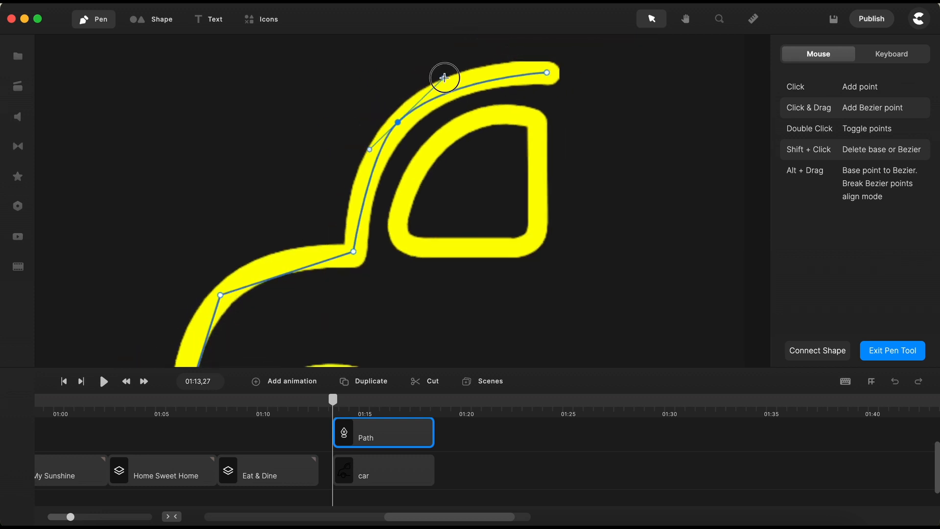
{"action": "left_click_drag", "start_coordinate": [444, 77], "coordinate": [460, 60]}
{"action": "mouse_move", "coordinate": [371, 148]}
{"action": "left_mouse_down"}
{"action": "mouse_move", "coordinate": [352, 171]}
{"action": "mouse_move", "coordinate": [357, 160]}
{"action": "left_mouse_up"}
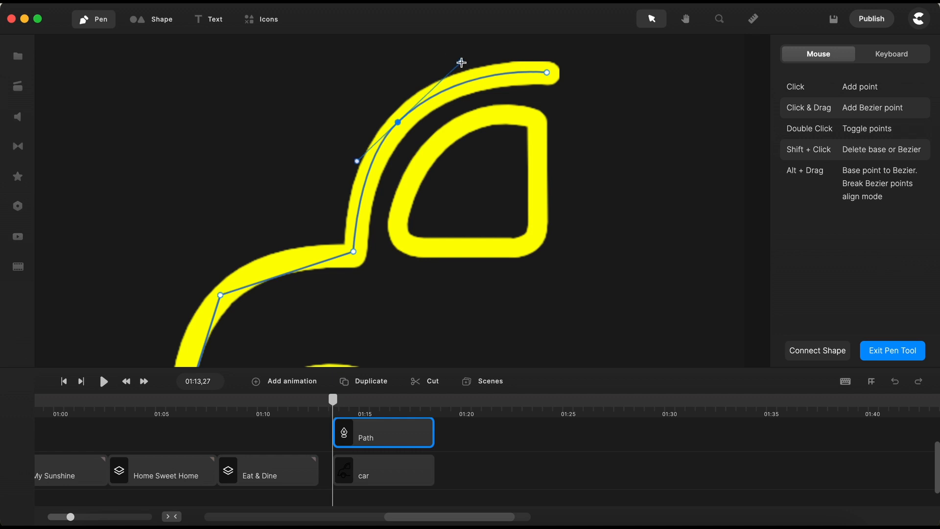
{"action": "scroll", "coordinate": [392, 225], "scroll_direction": "down", "scroll_amount": 2}
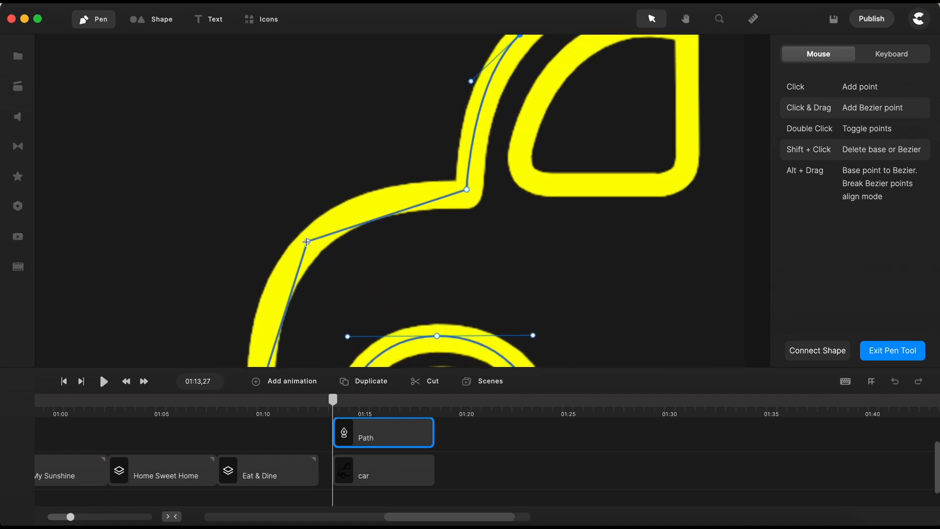
Convert the hood's middle point to a Bezier point and adjust its position and handles to follow the hood curve.
{"action": "double_click", "coordinate": [307, 242]}
{"action": "left_click_drag", "start_coordinate": [321, 280], "coordinate": [299, 211]}
{"action": "scroll", "coordinate": [367, 190], "scroll_direction": "down", "scroll_amount": 3}
{"action": "scroll", "coordinate": [325, 283], "scroll_direction": "up", "scroll_amount": 3}
{"action": "mouse_move", "coordinate": [346, 168]}
{"action": "left_mouse_down"}
{"action": "mouse_move", "coordinate": [356, 160]}
{"action": "mouse_move", "coordinate": [346, 170]}
{"action": "left_mouse_up"}
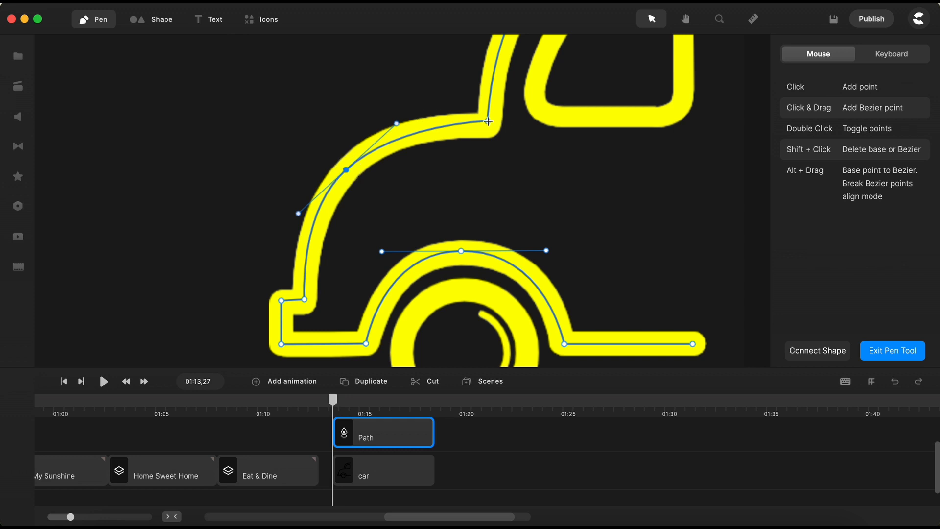
Convert the corner point between windshield and hood to a Bezier point with short handles, and finish editing the path.
{"action": "scroll", "coordinate": [488, 121], "scroll_direction": "up", "scroll_amount": 3}
{"action": "left_click_drag", "start_coordinate": [487, 122], "coordinate": [467, 138]}
{"action": "left_click_drag", "start_coordinate": [507, 104], "coordinate": [494, 116]}
{"action": "scroll", "coordinate": [495, 164], "scroll_direction": "down", "scroll_amount": 2}
{"action": "scroll", "coordinate": [494, 163], "scroll_direction": "down", "scroll_amount": 1}
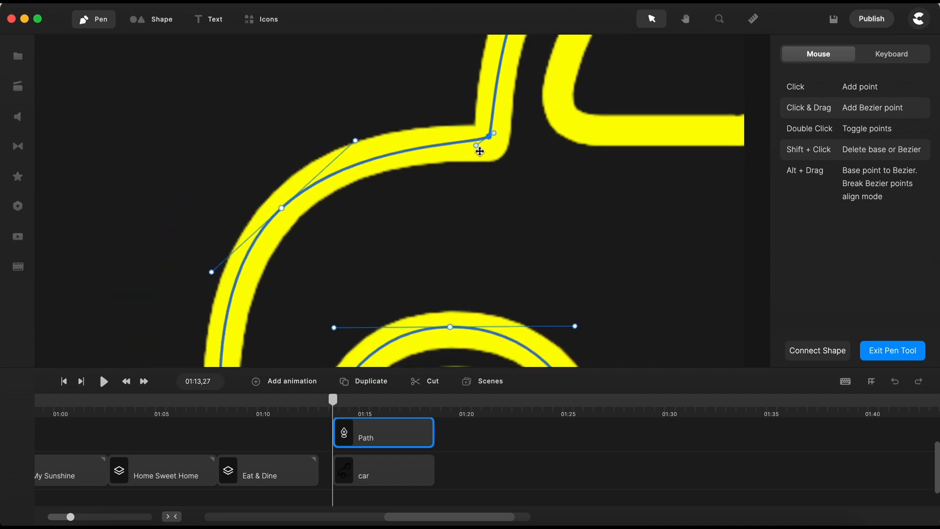
{"action": "scroll", "coordinate": [479, 151], "scroll_direction": "down", "scroll_amount": 6}
{"action": "scroll", "coordinate": [382, 255], "scroll_direction": "up", "scroll_amount": 5}
{"action": "scroll", "coordinate": [382, 255], "scroll_direction": "up", "scroll_amount": 3}
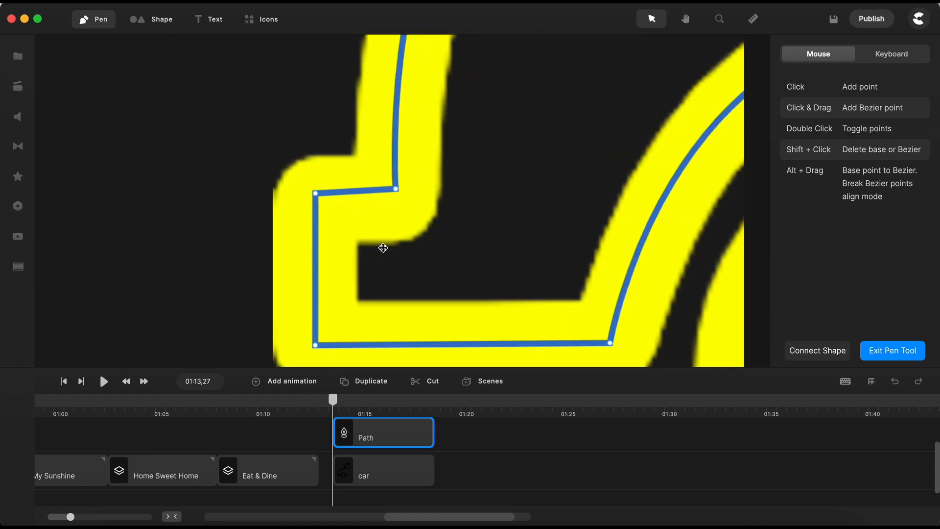
{"action": "scroll", "coordinate": [465, 251], "scroll_direction": "down", "scroll_amount": 6}
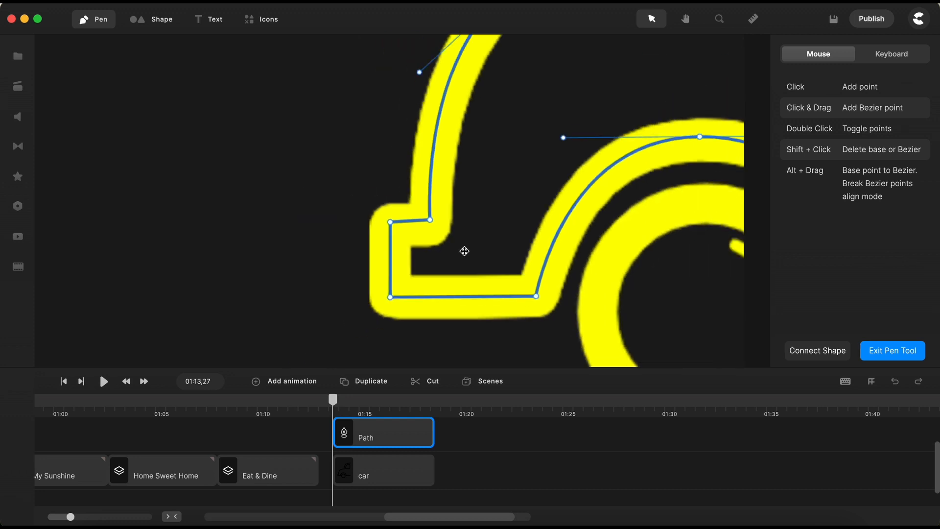
{"action": "left_click", "coordinate": [897, 359]}
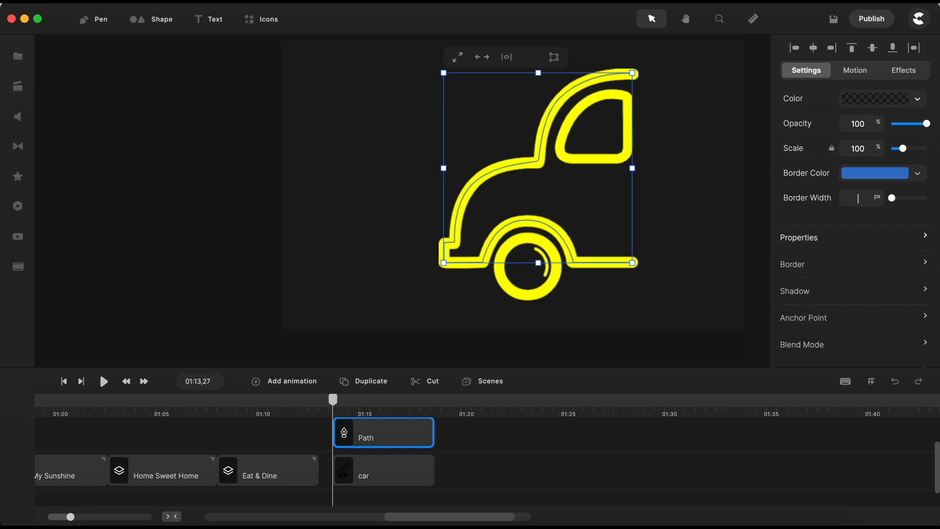
Set the car path's border width to 45 px and give it round line caps.
{"action": "type", "text": "45"}
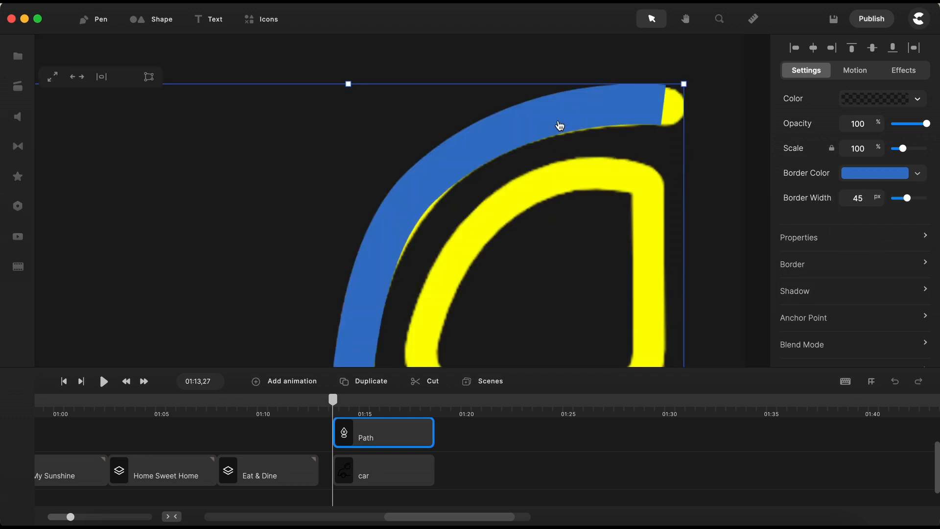
{"action": "left_click", "coordinate": [798, 268]}
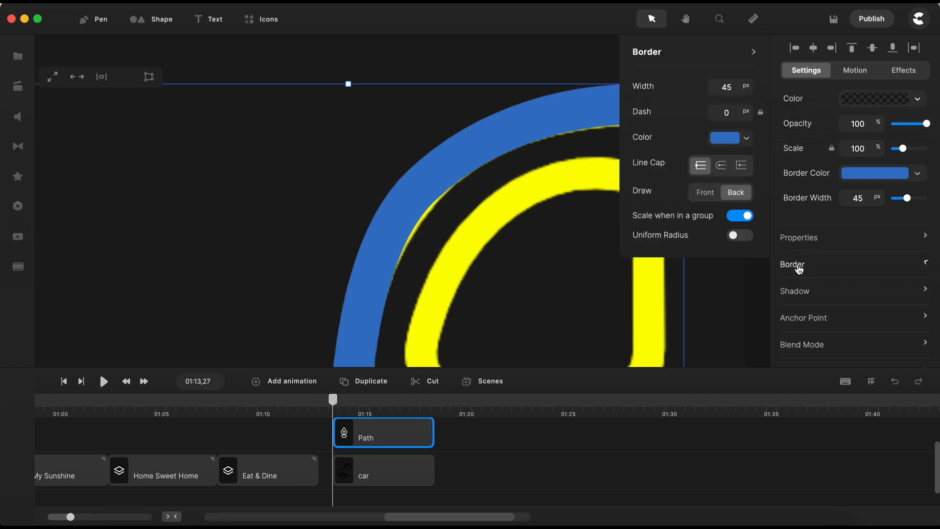
{"action": "left_click", "coordinate": [723, 167]}
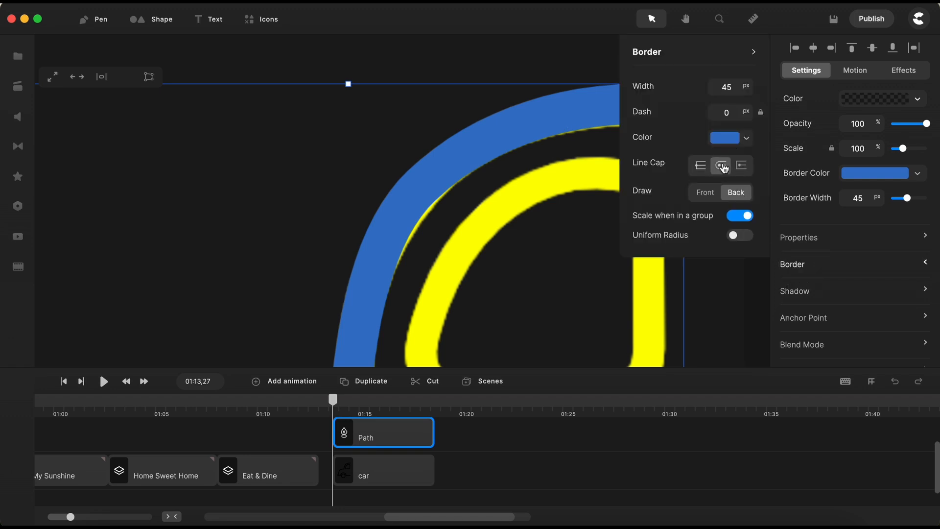
{"action": "left_click", "coordinate": [739, 297]}
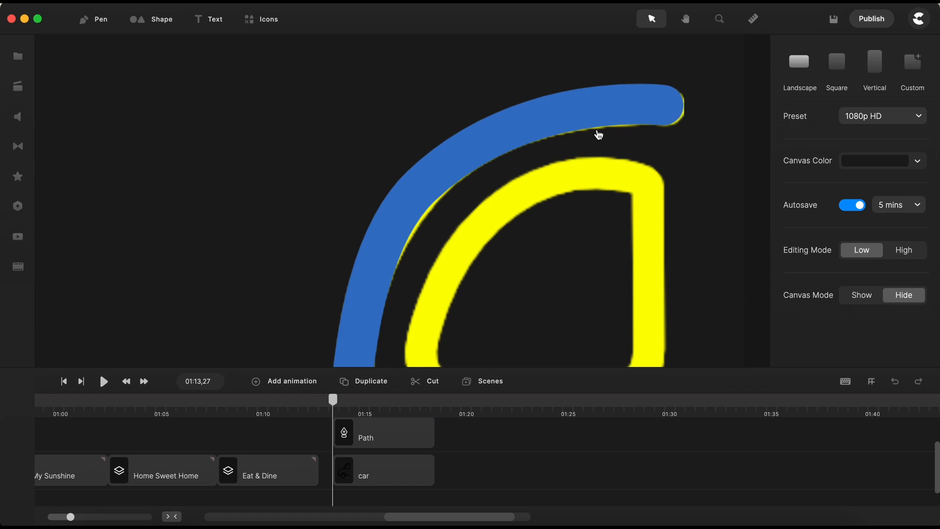
Reopen the car path for point editing and fine-tune the roof and windshield points so the stroke covers the reference.
{"action": "double_click", "coordinate": [513, 132]}
{"action": "left_click_drag", "start_coordinate": [421, 183], "coordinate": [426, 188]}
{"action": "mouse_move", "coordinate": [527, 89]}
{"action": "left_mouse_down"}
{"action": "mouse_move", "coordinate": [563, 69]}
{"action": "mouse_move", "coordinate": [537, 84]}
{"action": "left_mouse_up"}
{"action": "mouse_move", "coordinate": [664, 105]}
{"action": "left_mouse_down"}
{"action": "mouse_move", "coordinate": [645, 101]}
{"action": "mouse_move", "coordinate": [666, 107]}
{"action": "left_mouse_up"}
{"action": "scroll", "coordinate": [495, 141], "scroll_direction": "down", "scroll_amount": 5}
{"action": "scroll", "coordinate": [420, 272], "scroll_direction": "up", "scroll_amount": 3}
{"action": "left_click_drag", "start_coordinate": [560, 42], "coordinate": [548, 48]}
{"action": "left_click_drag", "start_coordinate": [430, 164], "coordinate": [433, 162]}
Fine-tune the windshield corner and the hood's Bezier point and handle to cover the reference line.
{"action": "scroll", "coordinate": [527, 284], "scroll_direction": "up", "scroll_amount": 4}
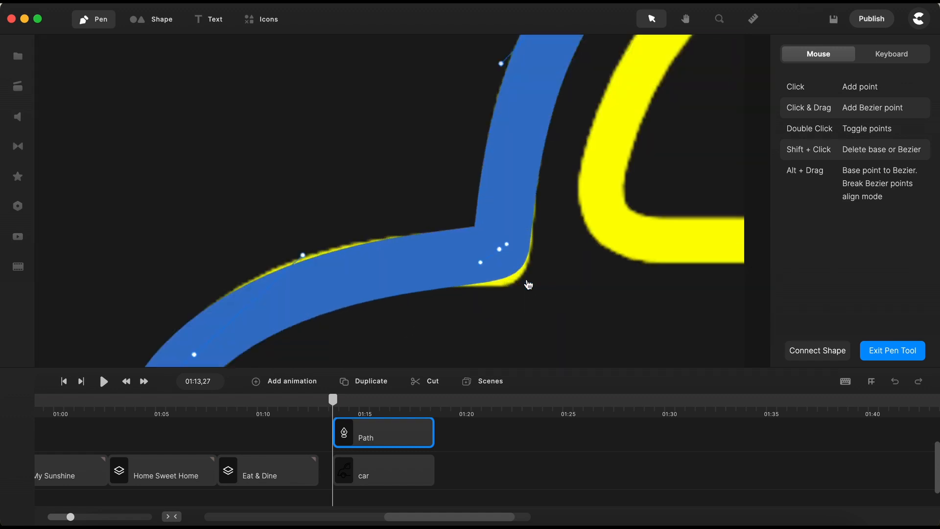
{"action": "scroll", "coordinate": [490, 252], "scroll_direction": "down", "scroll_amount": 4}
{"action": "scroll", "coordinate": [411, 206], "scroll_direction": "up", "scroll_amount": 4}
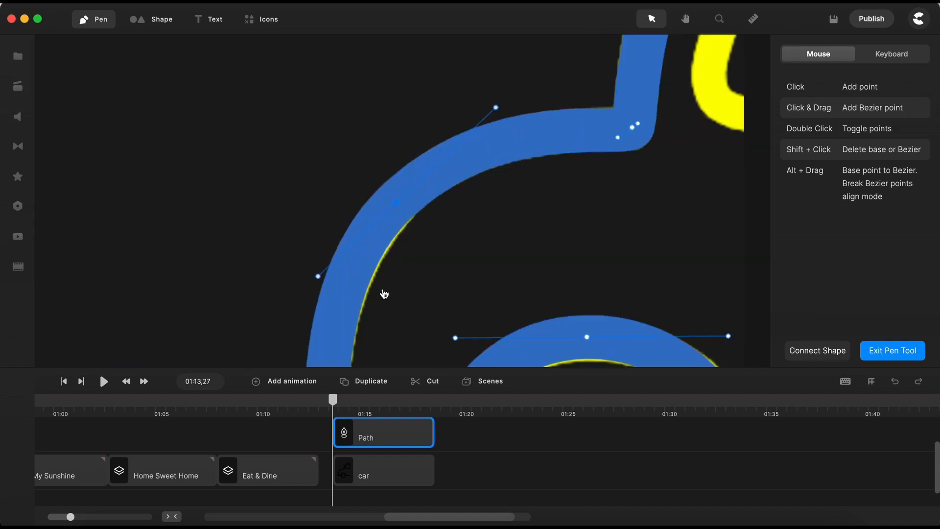
{"action": "left_click_drag", "start_coordinate": [399, 202], "coordinate": [401, 204]}
{"action": "left_click_drag", "start_coordinate": [495, 109], "coordinate": [500, 103]}
{"action": "scroll", "coordinate": [496, 112], "scroll_direction": "down", "scroll_amount": 4}
Align the two upper bumper points with the reference and round both corners with short Bezier handles.
{"action": "scroll", "coordinate": [358, 214], "scroll_direction": "up", "scroll_amount": 5}
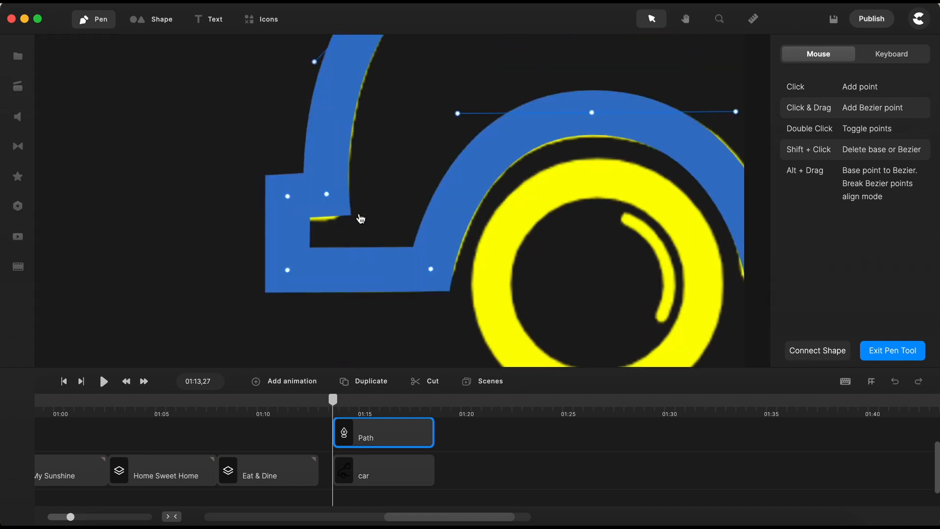
{"action": "left_click_drag", "start_coordinate": [284, 188], "coordinate": [288, 194]}
{"action": "left_click_drag", "start_coordinate": [211, 192], "coordinate": [210, 194]}
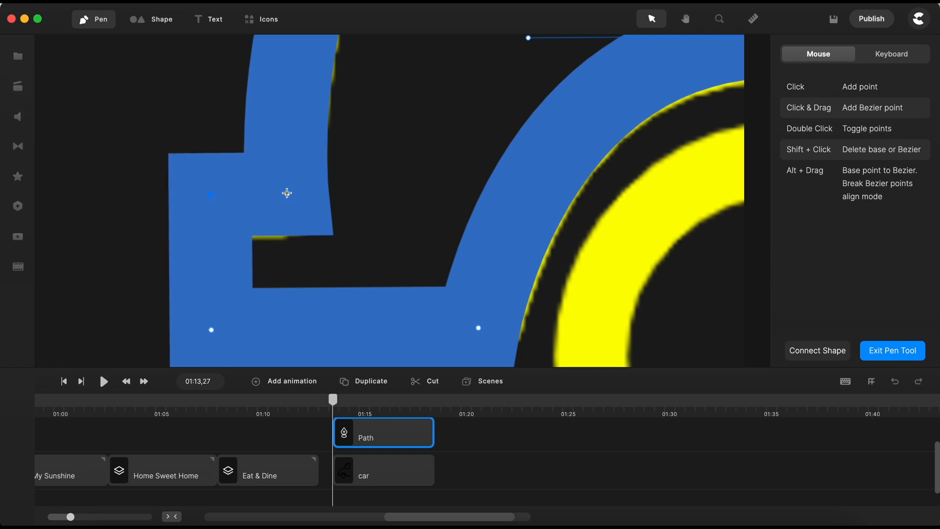
{"action": "double_click", "coordinate": [287, 193]}
{"action": "mouse_move", "coordinate": [288, 193]}
{"action": "left_mouse_down"}
{"action": "mouse_move", "coordinate": [275, 195]}
{"action": "mouse_move", "coordinate": [287, 201]}
{"action": "left_mouse_up"}
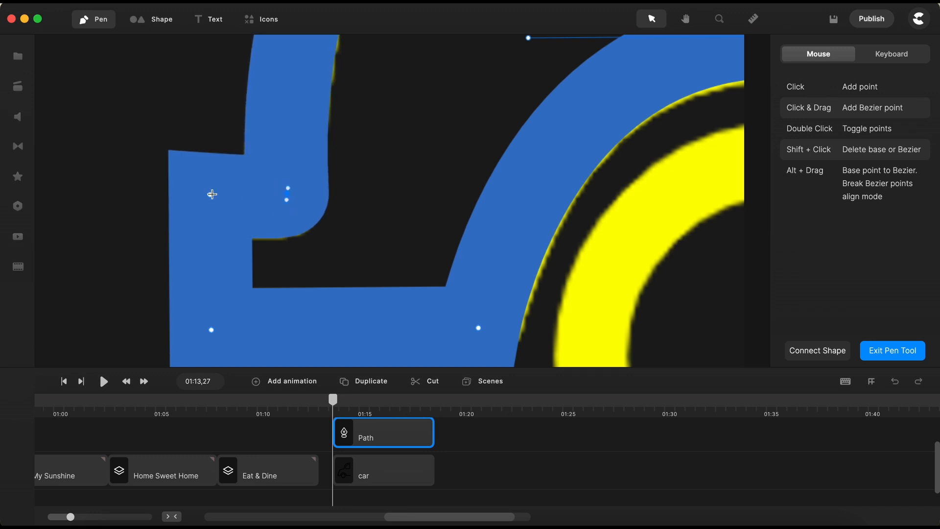
{"action": "double_click", "coordinate": [210, 195]}
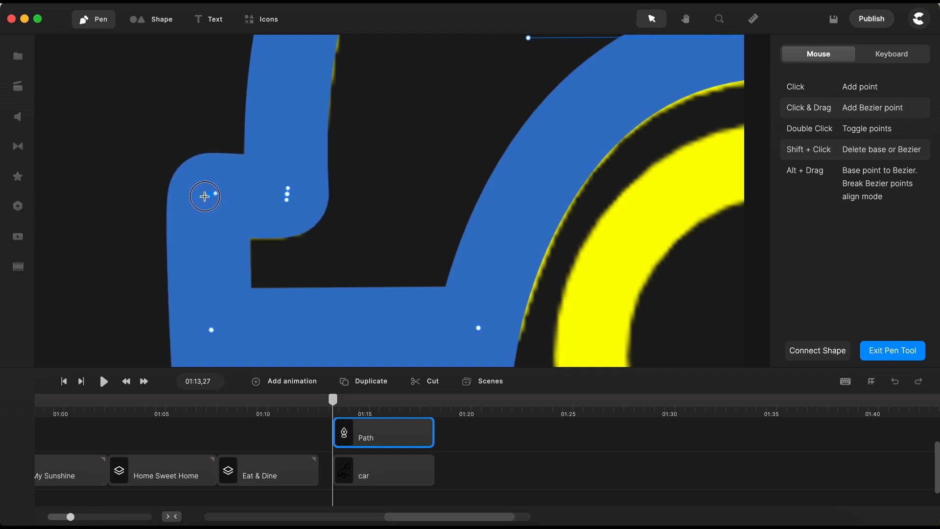
{"action": "left_click_drag", "start_coordinate": [212, 197], "coordinate": [214, 198]}
Round the bumper's lower corner and the corner at the start of the wheel arch with short Bezier handles.
{"action": "scroll", "coordinate": [214, 201], "scroll_direction": "down", "scroll_amount": 3}
{"action": "scroll", "coordinate": [249, 271], "scroll_direction": "up", "scroll_amount": 5}
{"action": "double_click", "coordinate": [249, 271]}
{"action": "left_click_drag", "start_coordinate": [250, 272], "coordinate": [251, 276]}
{"action": "scroll", "coordinate": [305, 264], "scroll_direction": "down", "scroll_amount": 3}
{"action": "scroll", "coordinate": [526, 301], "scroll_direction": "up", "scroll_amount": 4}
{"action": "mouse_move", "coordinate": [478, 221]}
{"action": "left_mouse_down"}
{"action": "mouse_move", "coordinate": [483, 208]}
{"action": "mouse_move", "coordinate": [485, 221]}
{"action": "left_mouse_up"}
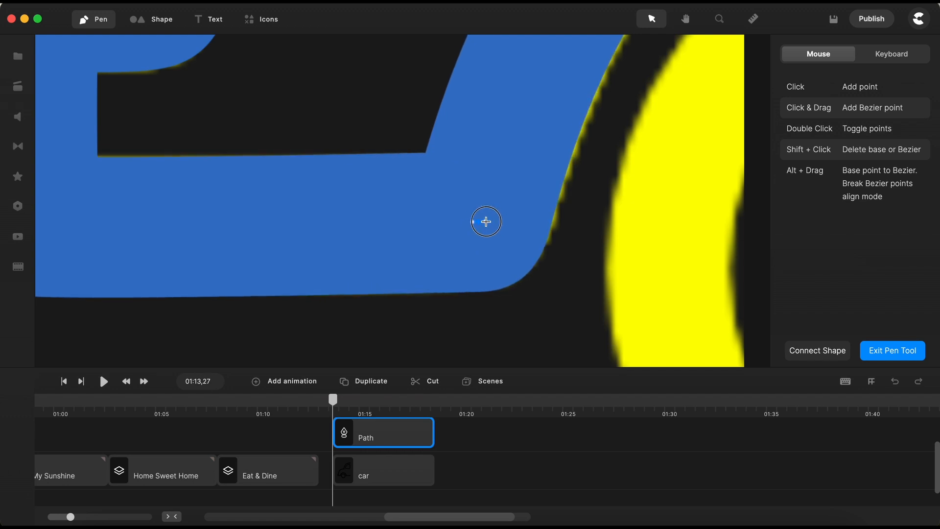
Fine-tune the wheel arch's peak, round its far corner, and finish editing the car path.
{"action": "scroll", "coordinate": [470, 211], "scroll_direction": "down", "scroll_amount": 5}
{"action": "scroll", "coordinate": [545, 98], "scroll_direction": "up", "scroll_amount": 4}
{"action": "left_click_drag", "start_coordinate": [545, 97], "coordinate": [545, 99]}
{"action": "scroll", "coordinate": [648, 94], "scroll_direction": "down", "scroll_amount": 3}
{"action": "scroll", "coordinate": [604, 209], "scroll_direction": "up", "scroll_amount": 6}
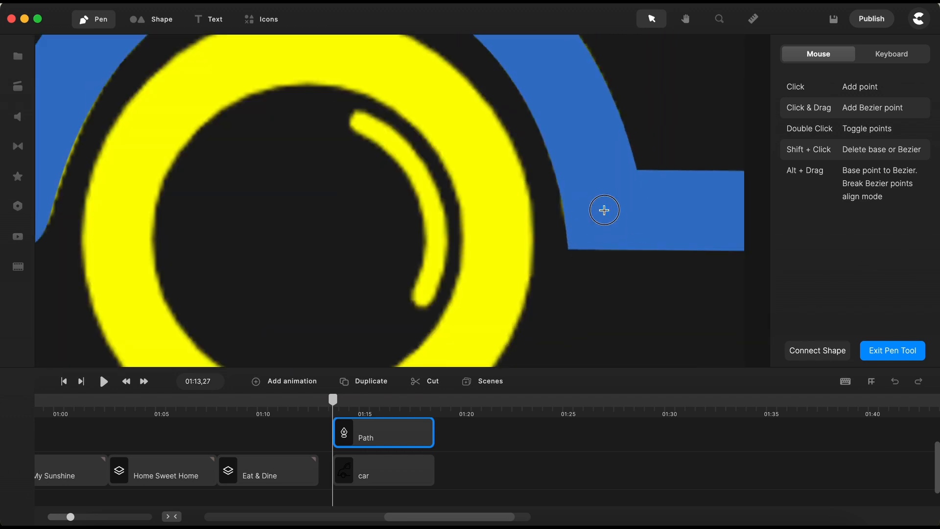
{"action": "scroll", "coordinate": [615, 225], "scroll_direction": "down", "scroll_amount": 6}
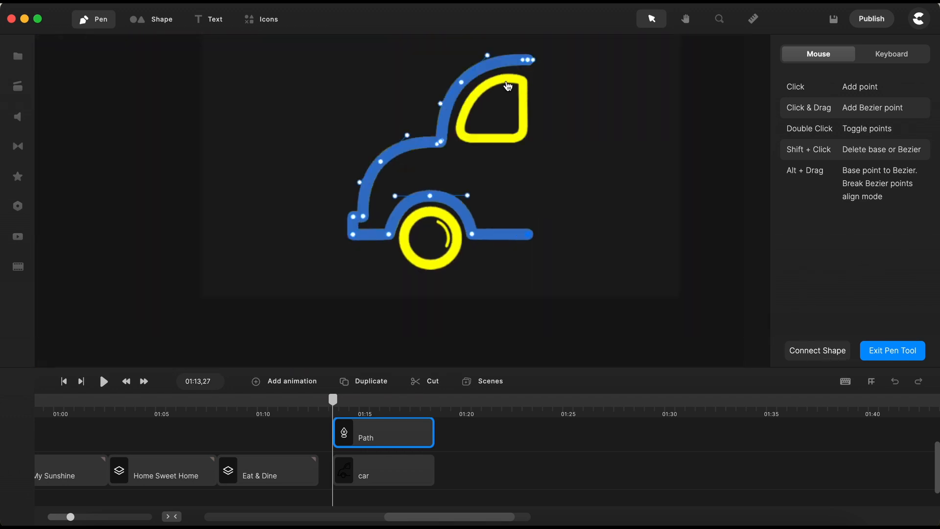
{"action": "scroll", "coordinate": [250, 338], "scroll_direction": "up", "scroll_amount": 2}
{"action": "scroll", "coordinate": [250, 338], "scroll_direction": "up", "scroll_amount": 2}
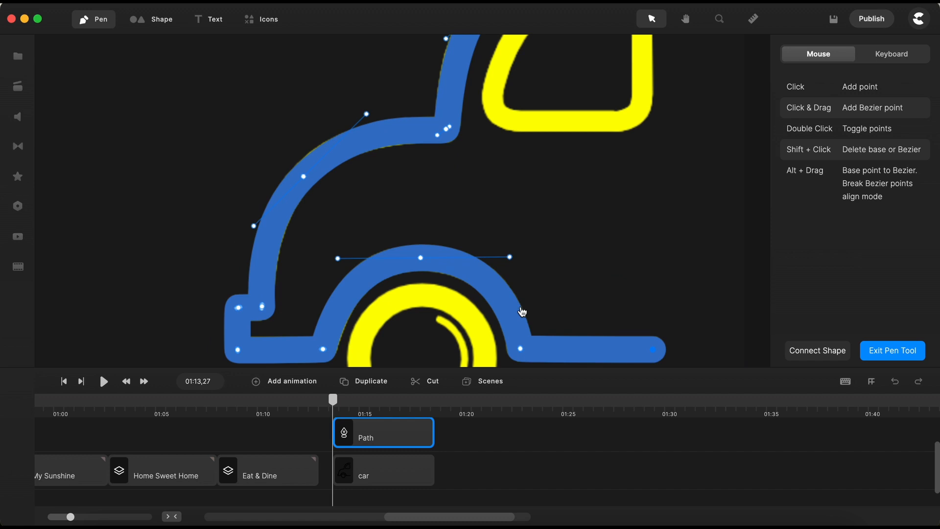
{"action": "left_click", "coordinate": [896, 358]}
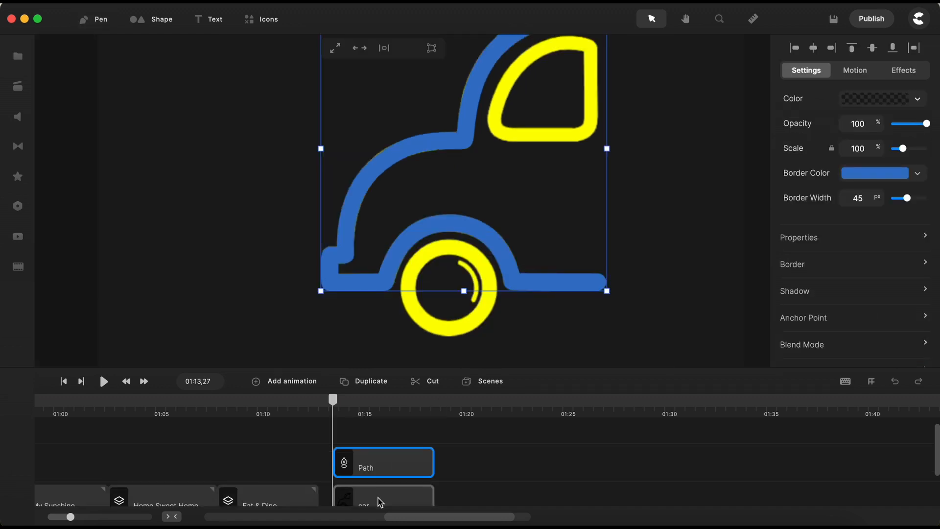
Rename the path layer "Car Outline" and deselect it.
{"action": "right_click", "coordinate": [379, 478]}
{"action": "left_click", "coordinate": [408, 355]}
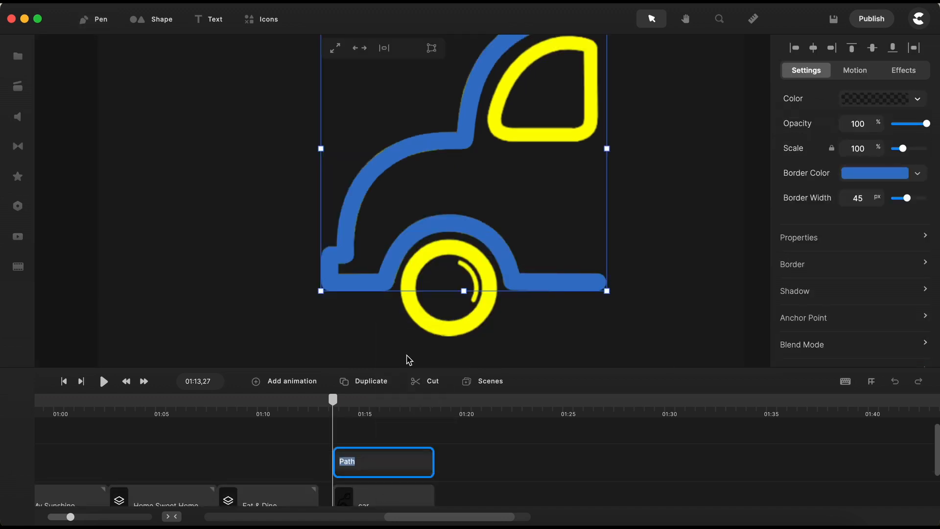
{"action": "type", "text": "Car Outline"}
{"action": "key", "text": "Return"}
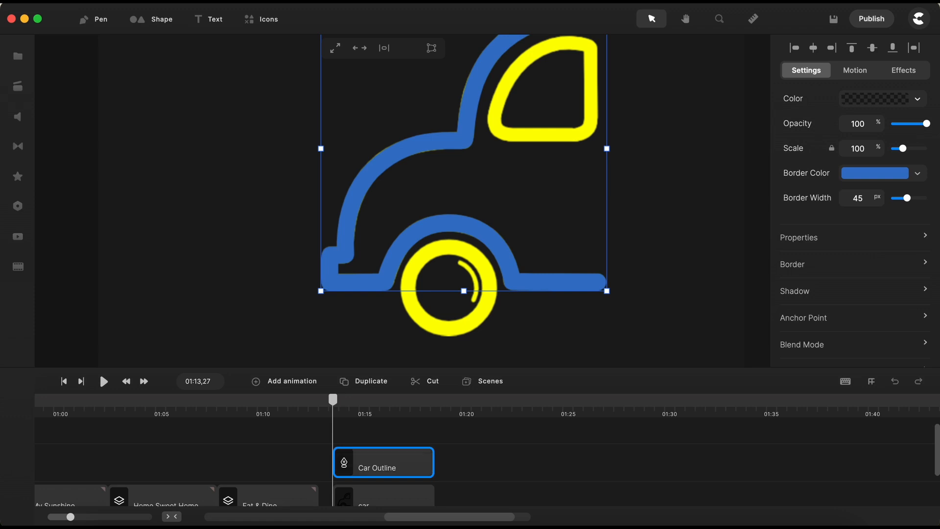
{"action": "left_click", "coordinate": [513, 464]}
Start a new Pen path on the car window with two points aligned along its straight vertical edge.
{"action": "scroll", "coordinate": [409, 338], "scroll_direction": "down", "scroll_amount": 3}
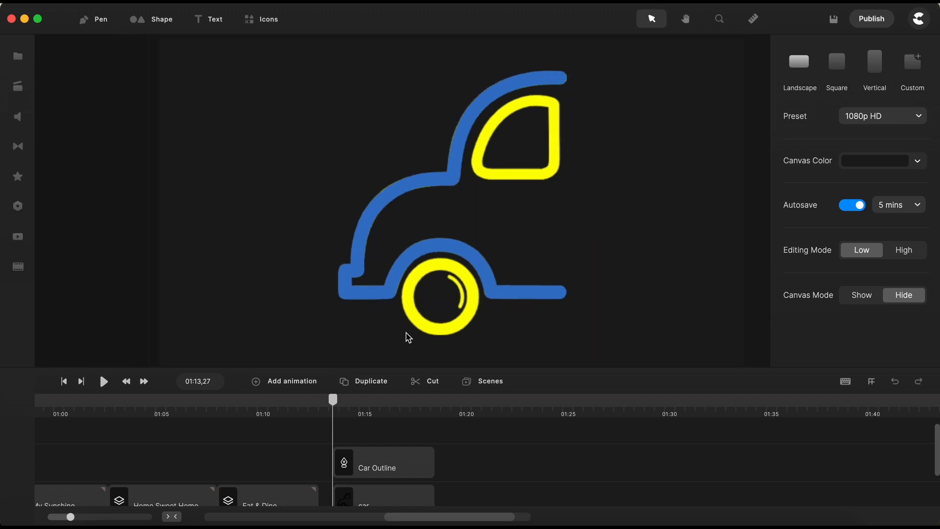
{"action": "scroll", "coordinate": [547, 171], "scroll_direction": "up", "scroll_amount": 5}
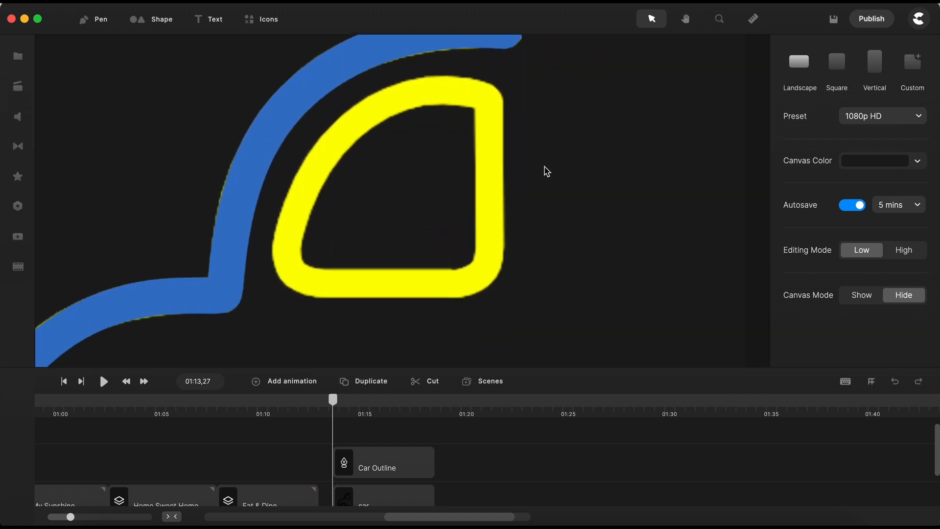
{"action": "left_click", "coordinate": [88, 25]}
{"action": "left_click", "coordinate": [486, 95]}
{"action": "left_click", "coordinate": [490, 246]}
{"action": "left_click_drag", "start_coordinate": [486, 95], "coordinate": [488, 113]}
{"action": "left_click_drag", "start_coordinate": [490, 246], "coordinate": [490, 247]}
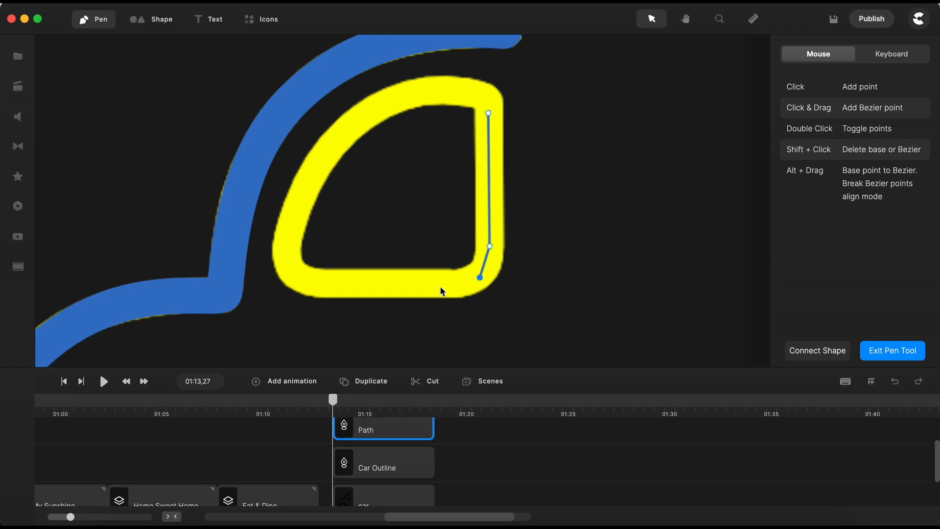
Continue the path with points around the window's lower edge, curved front and upper edge, closing it at the start point.
{"action": "left_click", "coordinate": [320, 284]}
{"action": "left_click", "coordinate": [291, 271]}
{"action": "left_click", "coordinate": [288, 234]}
{"action": "left_click", "coordinate": [334, 142]}
{"action": "left_click", "coordinate": [430, 90]}
{"action": "left_click", "coordinate": [478, 93]}
{"action": "left_click", "coordinate": [489, 113]}
Curve the window path's points around its lower corners so they follow the rounded reference.
{"action": "double_click", "coordinate": [410, 113]}
{"action": "scroll", "coordinate": [480, 206], "scroll_direction": "up", "scroll_amount": 10}
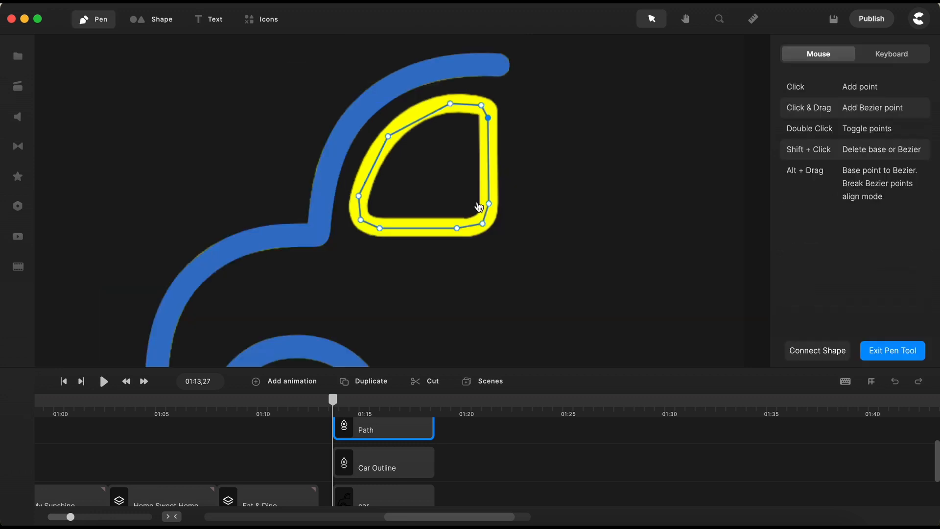
{"action": "mouse_move", "coordinate": [458, 246]}
{"action": "left_mouse_down"}
{"action": "mouse_move", "coordinate": [437, 266]}
{"action": "mouse_move", "coordinate": [460, 244]}
{"action": "left_mouse_up"}
{"action": "scroll", "coordinate": [460, 243], "scroll_direction": "down", "scroll_amount": 5}
{"action": "scroll", "coordinate": [249, 239], "scroll_direction": "up", "scroll_amount": 5}
{"action": "left_click_drag", "start_coordinate": [247, 242], "coordinate": [331, 273]}
{"action": "left_click_drag", "start_coordinate": [239, 152], "coordinate": [233, 180]}
{"action": "scroll", "coordinate": [296, 212], "scroll_direction": "down", "scroll_amount": 5}
{"action": "scroll", "coordinate": [313, 101], "scroll_direction": "up", "scroll_amount": 5}
Shape the window's slanted front edge into a smooth curve by adjusting the Bezier handles.
{"action": "left_click_drag", "start_coordinate": [317, 98], "coordinate": [363, 43]}
{"action": "scroll", "coordinate": [333, 98], "scroll_direction": "down", "scroll_amount": 4}
{"action": "scroll", "coordinate": [329, 65], "scroll_direction": "up", "scroll_amount": 4}
{"action": "scroll", "coordinate": [329, 65], "scroll_direction": "up", "scroll_amount": 4}
{"action": "scroll", "coordinate": [311, 189], "scroll_direction": "down", "scroll_amount": 4}
{"action": "left_click_drag", "start_coordinate": [270, 237], "coordinate": [253, 257]}
Adjust the window's upper edge and upper rear corner with Bezier handles to match the reference, and finish editing the path.
{"action": "scroll", "coordinate": [468, 101], "scroll_direction": "up", "scroll_amount": 5}
{"action": "left_click_drag", "start_coordinate": [468, 99], "coordinate": [510, 99]}
{"action": "left_click_drag", "start_coordinate": [619, 107], "coordinate": [650, 131]}
{"action": "left_click_drag", "start_coordinate": [618, 107], "coordinate": [619, 115]}
{"action": "left_click_drag", "start_coordinate": [649, 168], "coordinate": [649, 192]}
{"action": "left_click_drag", "start_coordinate": [619, 115], "coordinate": [636, 115]}
{"action": "left_click_drag", "start_coordinate": [666, 139], "coordinate": [647, 126]}
{"action": "double_click", "coordinate": [647, 126]}
{"action": "double_click", "coordinate": [646, 126]}
{"action": "left_click_drag", "start_coordinate": [604, 88], "coordinate": [590, 85]}
{"action": "left_click_drag", "start_coordinate": [510, 98], "coordinate": [518, 94]}
{"action": "left_click_drag", "start_coordinate": [638, 116], "coordinate": [630, 114]}
{"action": "scroll", "coordinate": [678, 143], "scroll_direction": "down", "scroll_amount": 5}
{"action": "left_click", "coordinate": [889, 356]}
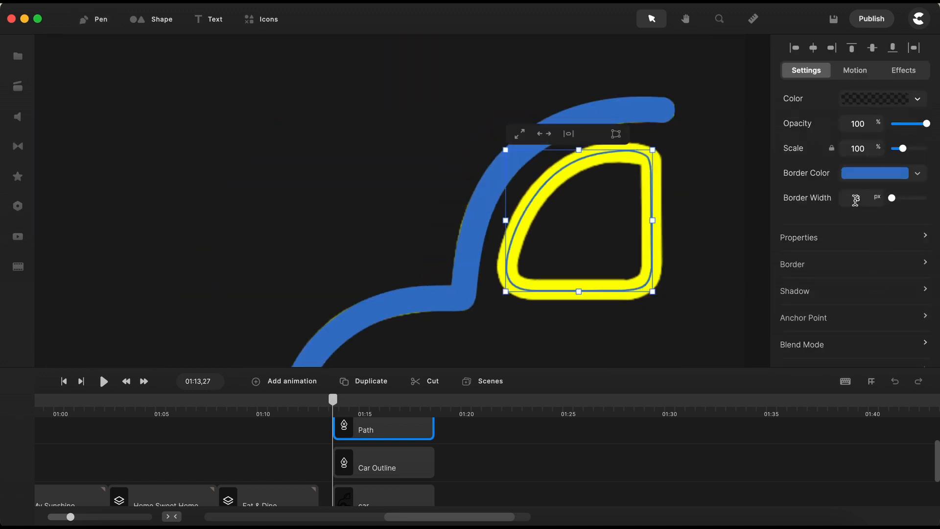
Try a 45 px border width on the window path and lower its opacity to 66% to compare it with the reference.
{"action": "key", "text": "Return"}
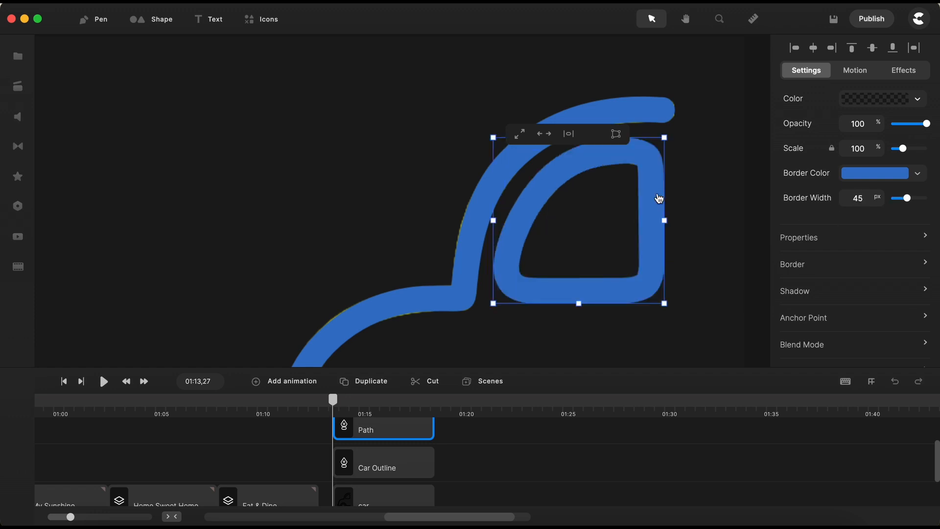
{"action": "left_click_drag", "start_coordinate": [929, 126], "coordinate": [917, 126]}
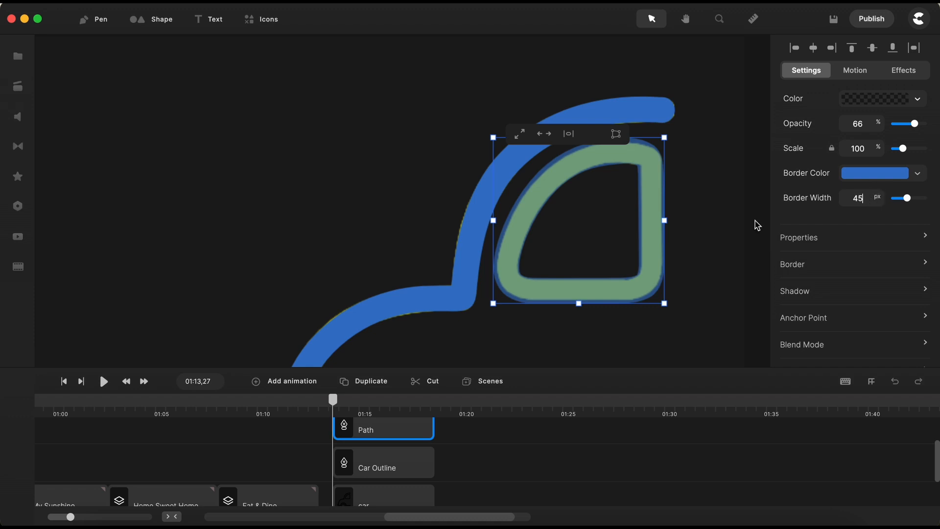
{"action": "scroll", "coordinate": [611, 246], "scroll_direction": "up", "scroll_amount": 3}
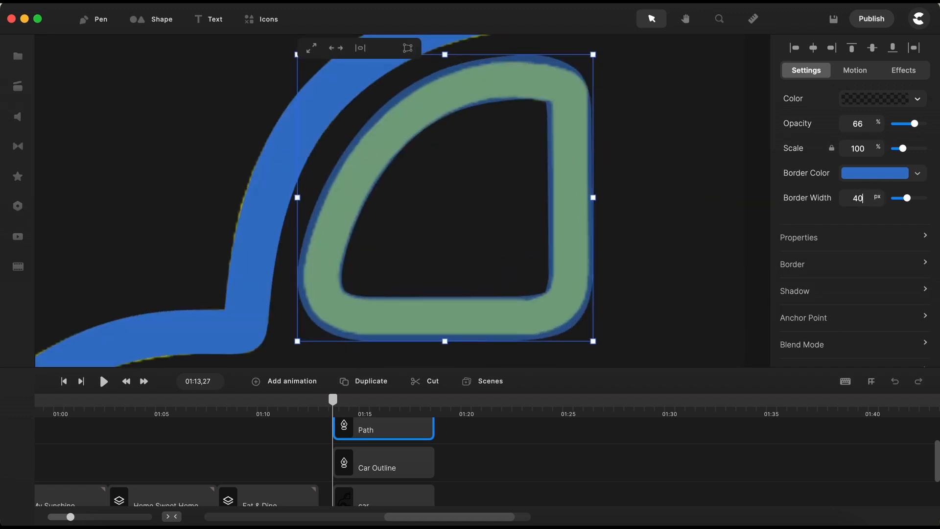
Set the window path's border width to 40 px, restore its opacity to 100%, and deselect it.
{"action": "type", "text": "40"}
{"action": "key", "text": "Return"}
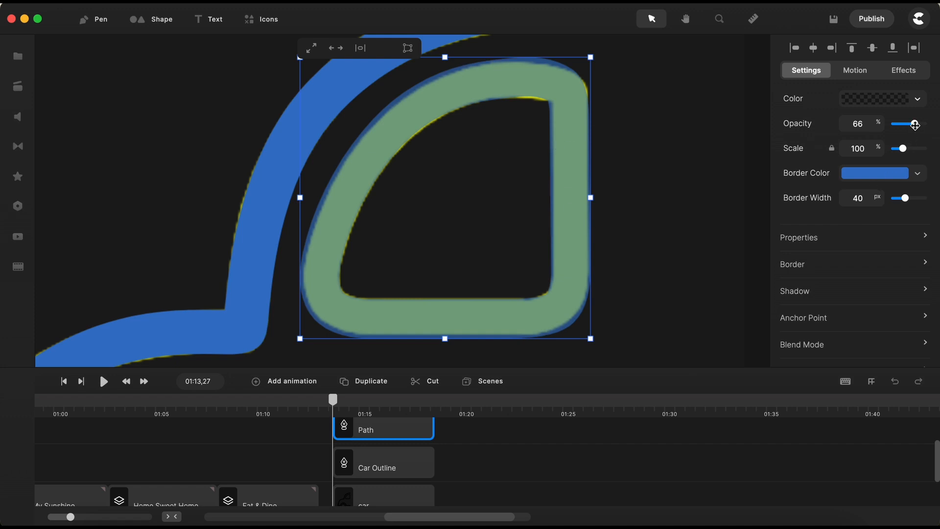
{"action": "left_click_drag", "start_coordinate": [915, 126], "coordinate": [936, 124]}
{"action": "scroll", "coordinate": [625, 184], "scroll_direction": "down", "scroll_amount": 3}
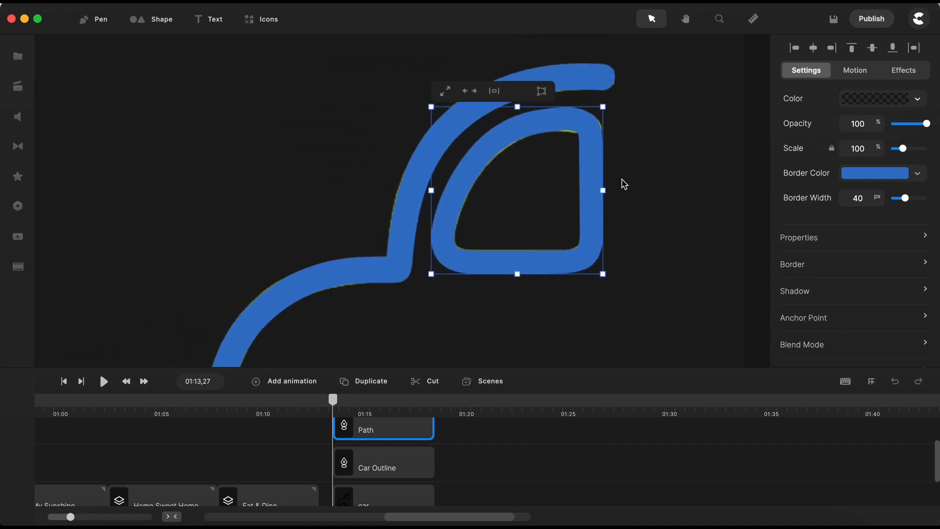
{"action": "left_click", "coordinate": [634, 434]}
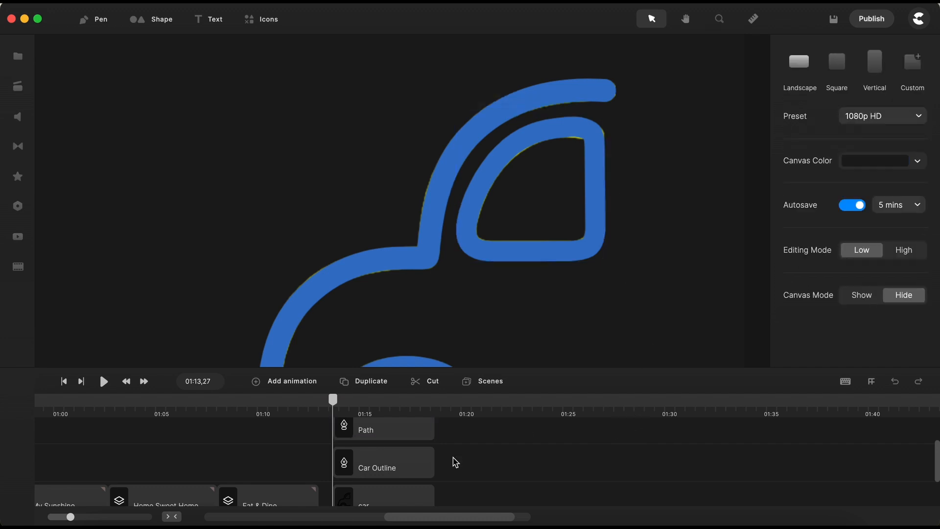
Rename the window path layer as Car Window and deselect it.
{"action": "scroll", "coordinate": [404, 441], "scroll_direction": "up", "scroll_amount": 1}
{"action": "right_click", "coordinate": [372, 449]}
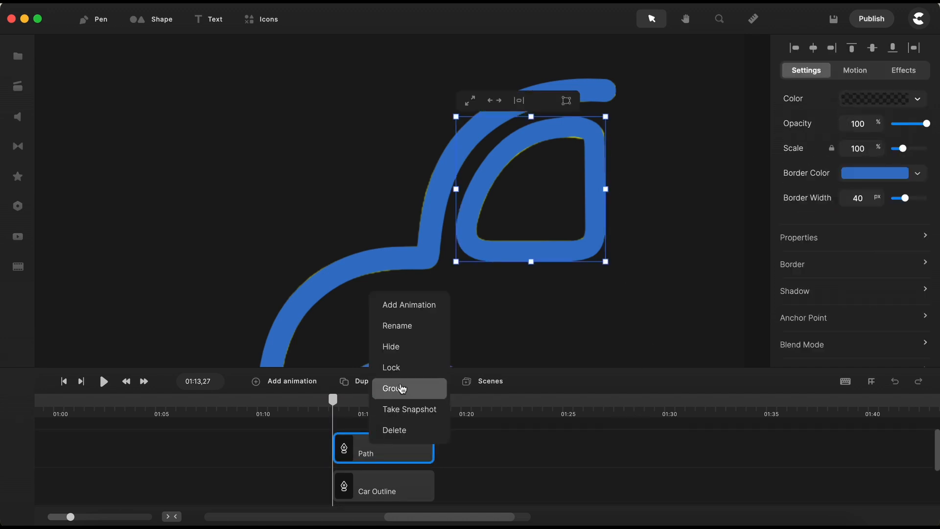
{"action": "left_click", "coordinate": [398, 327]}
{"action": "type", "text": "Car Window"}
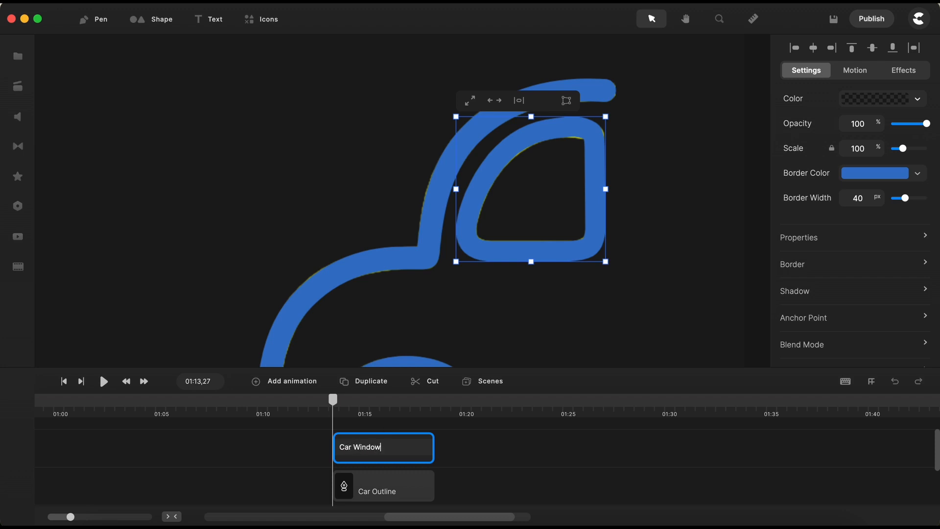
{"action": "key", "text": "Return"}
{"action": "left_click", "coordinate": [562, 436]}
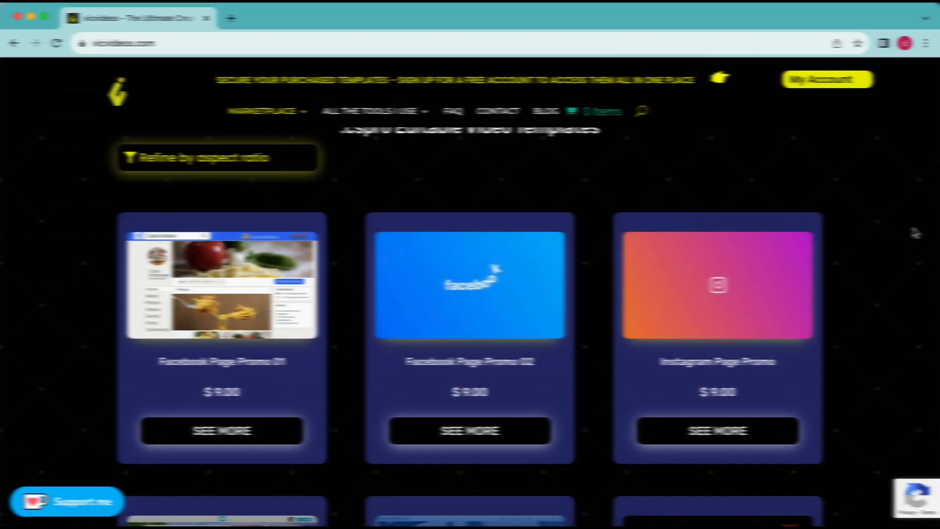
Switch to the browser, look through the Create Studio Pro templates on vicvideos.com, and view the 20 Counters Pack page.
{"action": "scroll", "coordinate": [915, 233], "scroll_direction": "down", "scroll_amount": 5}
{"action": "scroll", "coordinate": [916, 233], "scroll_direction": "down", "scroll_amount": 10}
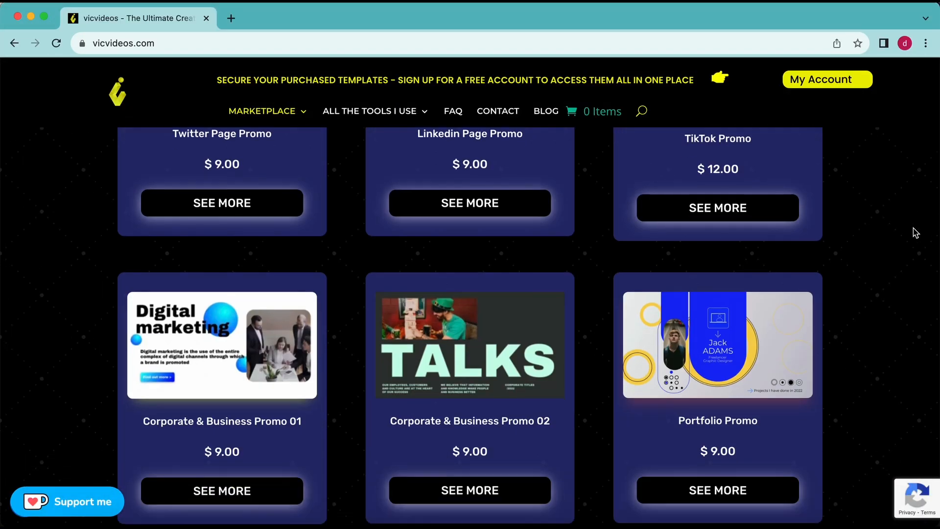
{"action": "scroll", "coordinate": [914, 232], "scroll_direction": "down", "scroll_amount": 5}
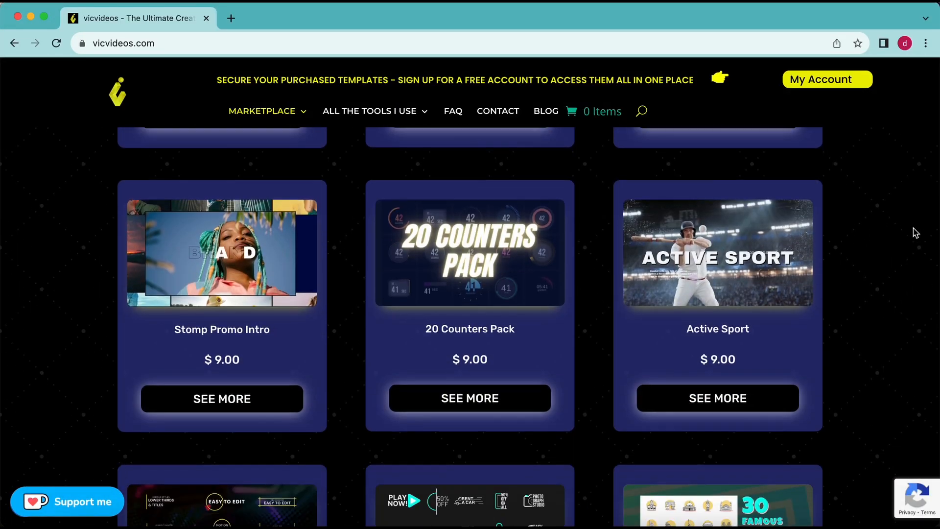
{"action": "left_click", "coordinate": [476, 369]}
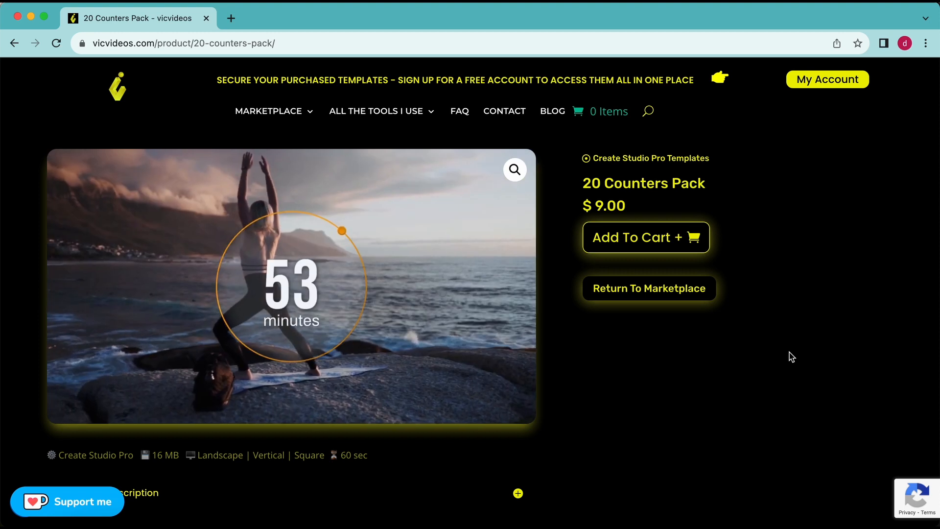
{"action": "scroll", "coordinate": [793, 357], "scroll_direction": "down", "scroll_amount": 1}
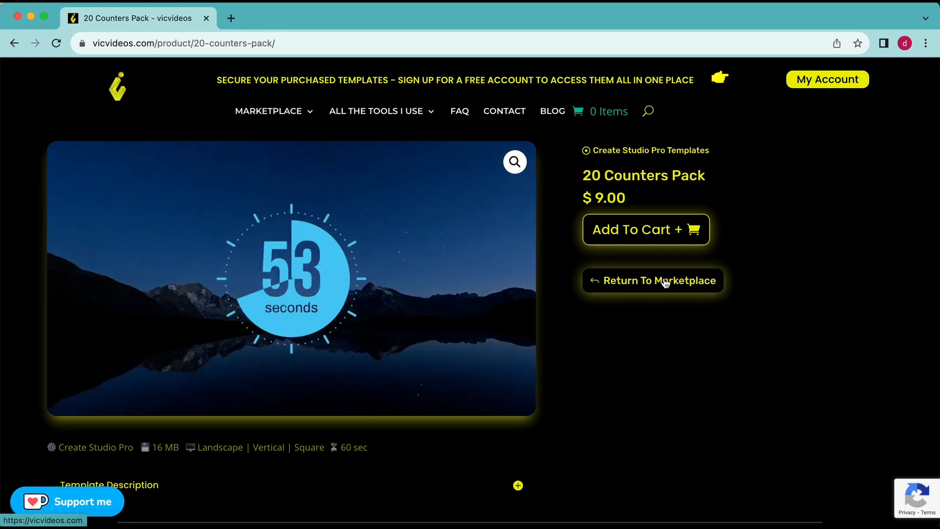
Return to the template marketplace and view the Line Titles product page.
{"action": "left_click", "coordinate": [665, 280]}
{"action": "scroll", "coordinate": [779, 245], "scroll_direction": "down", "scroll_amount": 10}
{"action": "scroll", "coordinate": [862, 284], "scroll_direction": "down", "scroll_amount": 20}
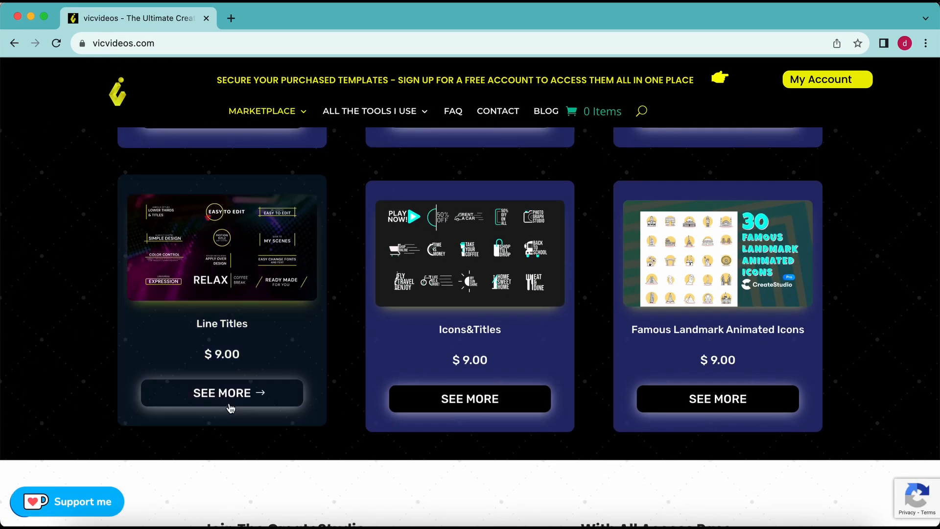
{"action": "left_click", "coordinate": [229, 404]}
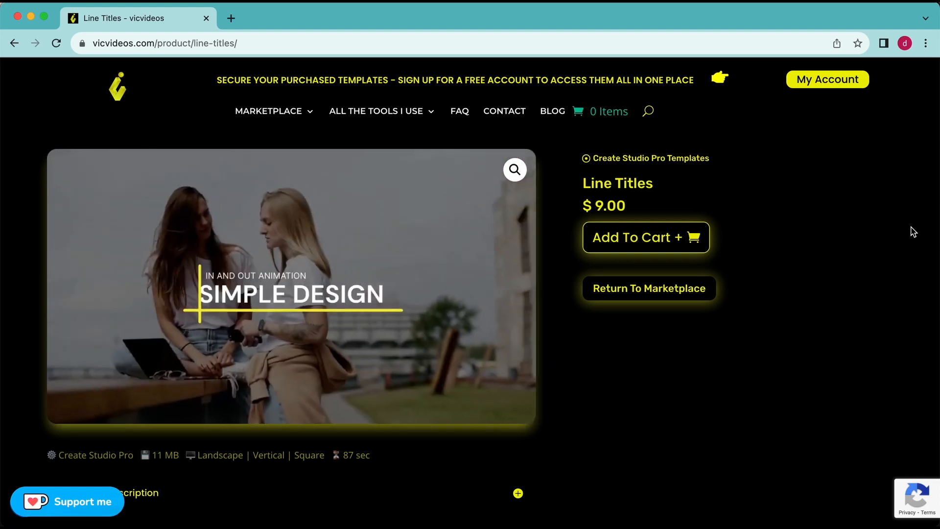
{"action": "scroll", "coordinate": [855, 272], "scroll_direction": "down", "scroll_amount": 15}
{"action": "scroll", "coordinate": [854, 272], "scroll_direction": "up", "scroll_amount": 15}
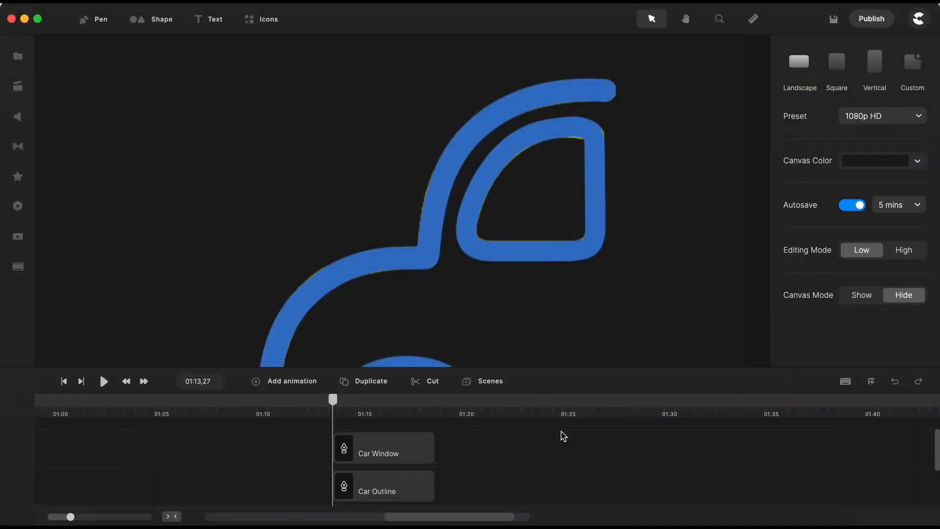
Switch back to CreateStudio and add an arc shape for tracing the car's wheel.
{"action": "scroll", "coordinate": [573, 203], "scroll_direction": "down", "scroll_amount": 5}
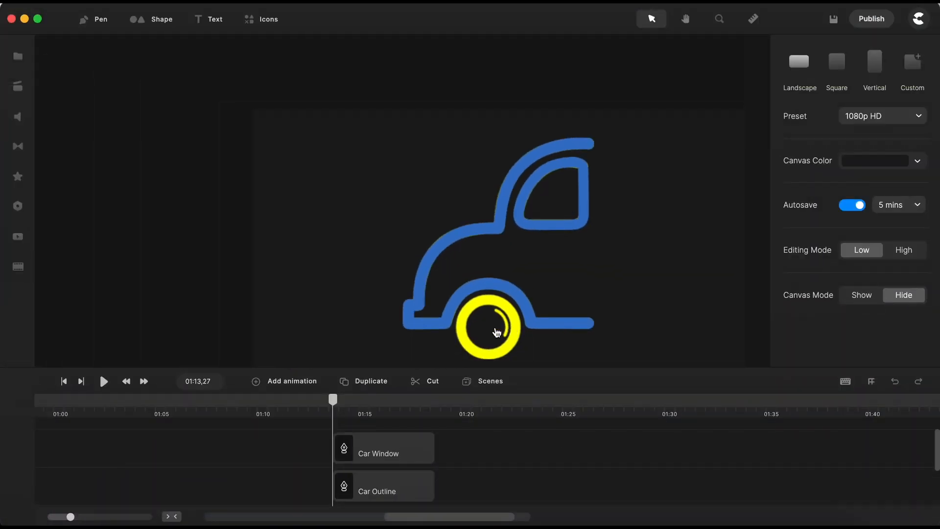
{"action": "scroll", "coordinate": [497, 332], "scroll_direction": "down", "scroll_amount": 3}
{"action": "scroll", "coordinate": [442, 269], "scroll_direction": "down", "scroll_amount": 3}
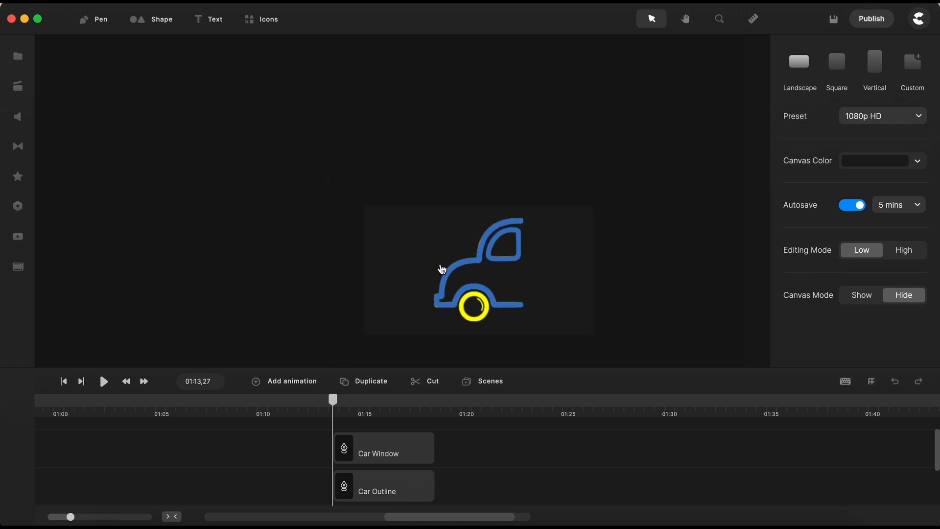
{"action": "scroll", "coordinate": [480, 327], "scroll_direction": "up", "scroll_amount": 6}
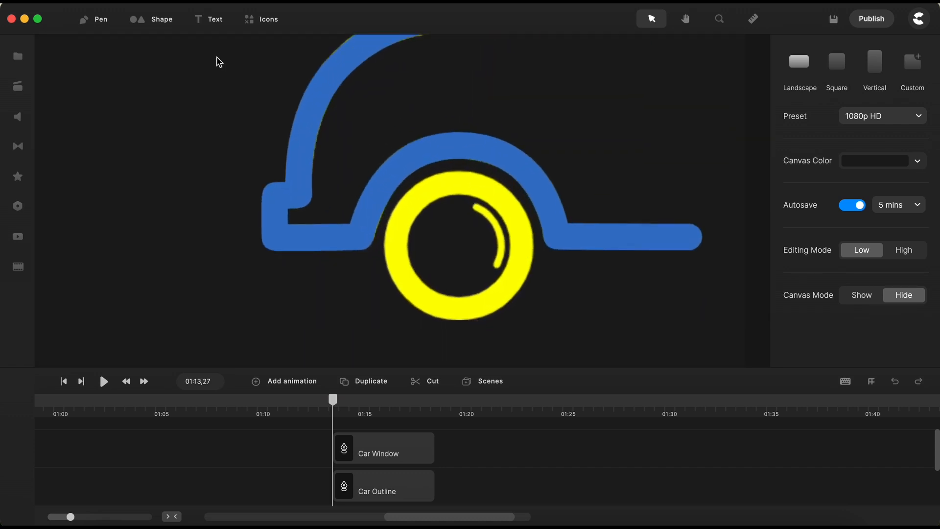
{"action": "left_click", "coordinate": [162, 23]}
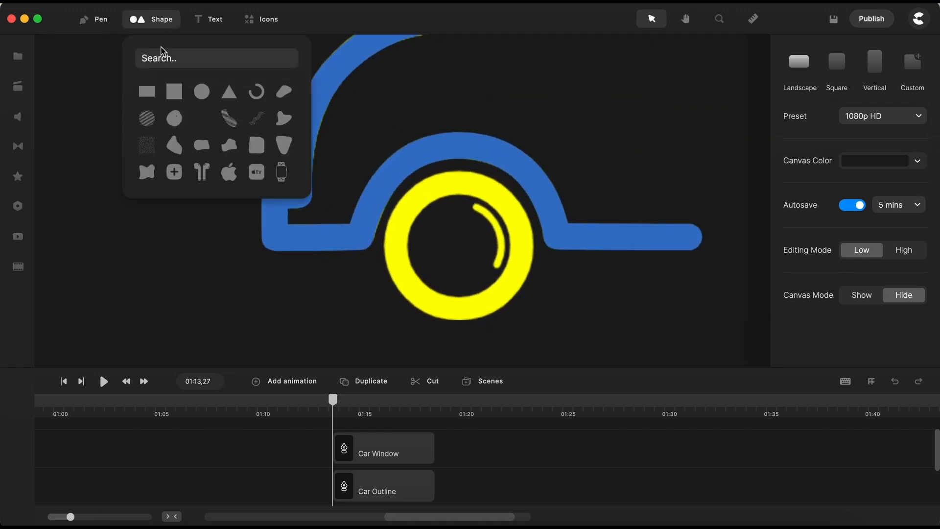
{"action": "left_click", "coordinate": [257, 91]}
{"action": "scroll", "coordinate": [545, 283], "scroll_direction": "down", "scroll_amount": 5}
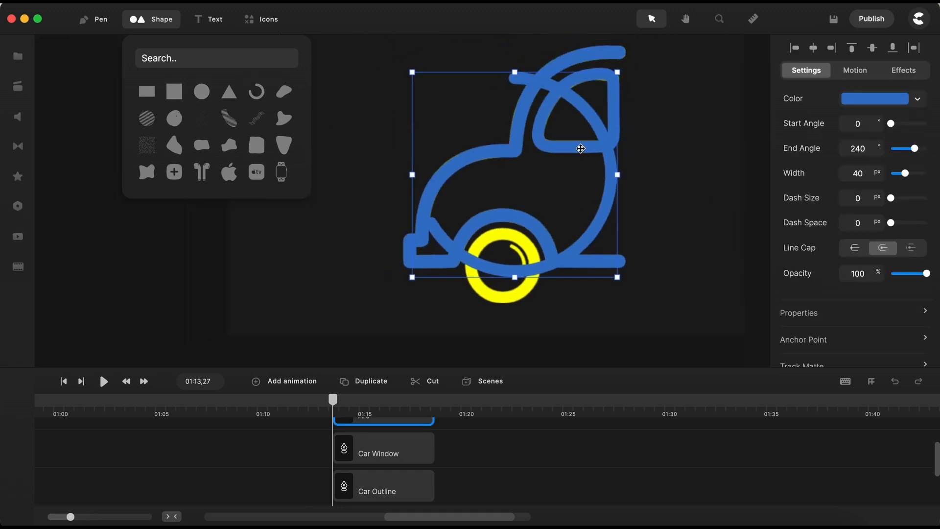
Scale and position the arc over the yellow tire ring and set its end angle to 360° to close the circle.
{"action": "left_click_drag", "start_coordinate": [508, 198], "coordinate": [541, 234]}
{"action": "left_click_drag", "start_coordinate": [557, 202], "coordinate": [503, 255]}
{"action": "left_click_drag", "start_coordinate": [491, 300], "coordinate": [526, 289]}
{"action": "scroll", "coordinate": [525, 289], "scroll_direction": "up", "scroll_amount": 10}
{"action": "left_click_drag", "start_coordinate": [398, 160], "coordinate": [343, 128]}
{"action": "left_click_drag", "start_coordinate": [566, 119], "coordinate": [572, 114]}
{"action": "left_click_drag", "start_coordinate": [356, 327], "coordinate": [350, 333]}
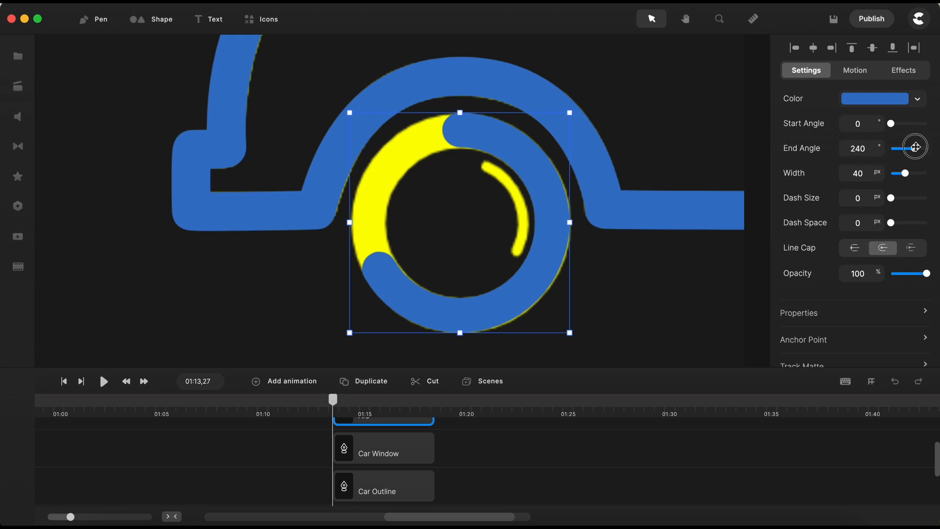
{"action": "left_click_drag", "start_coordinate": [914, 148], "coordinate": [935, 149]}
{"action": "left_click_drag", "start_coordinate": [541, 266], "coordinate": [544, 264]}
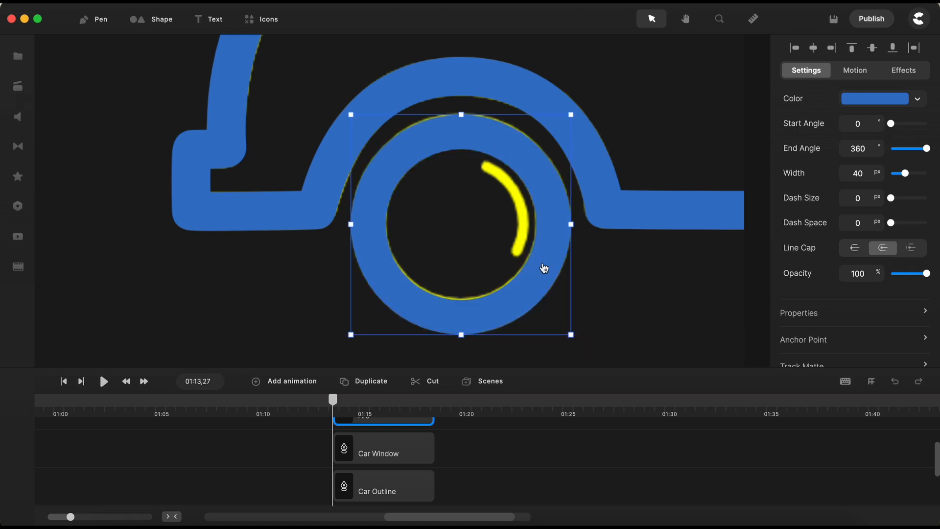
Rename the closed arc layer as Car Tire and deselect it.
{"action": "left_click", "coordinate": [513, 433]}
{"action": "right_click", "coordinate": [367, 445]}
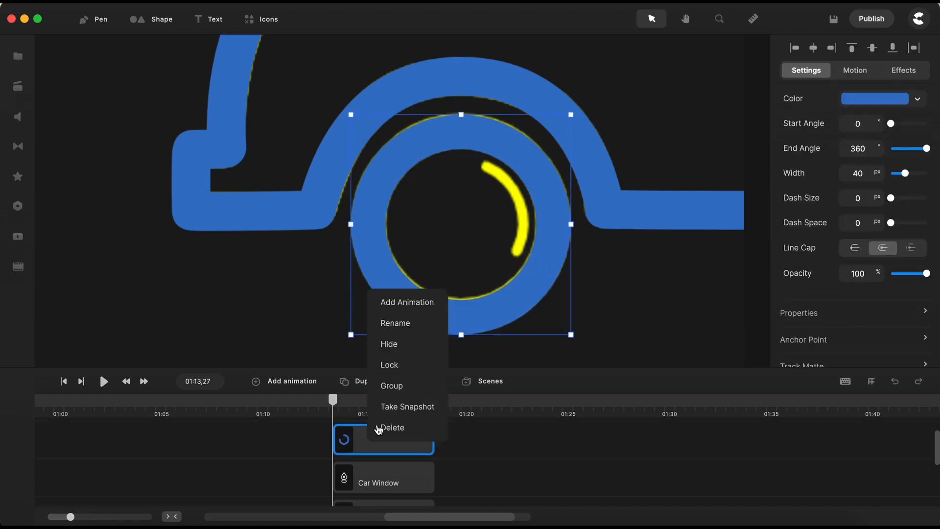
{"action": "left_click", "coordinate": [399, 324]}
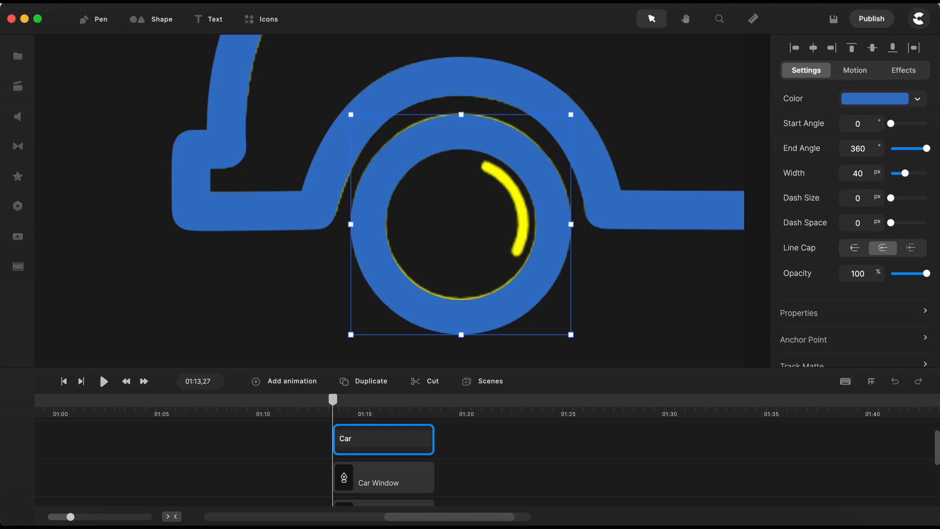
{"action": "key", "text": "Return"}
{"action": "left_click", "coordinate": [526, 476]}
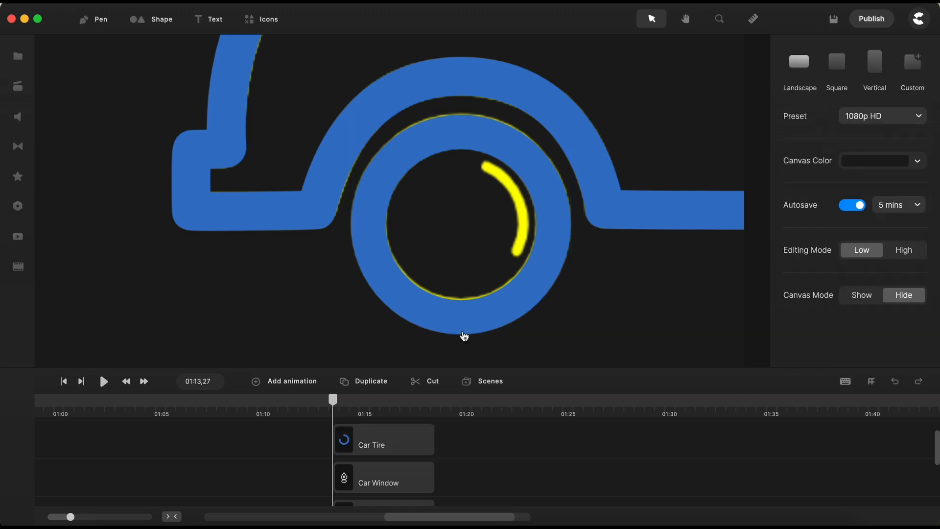
Duplicate the Car Tire layer and shrink the copy to fit centred inside the tire ring.
{"action": "left_click_drag", "start_coordinate": [388, 448], "coordinate": [389, 471]}
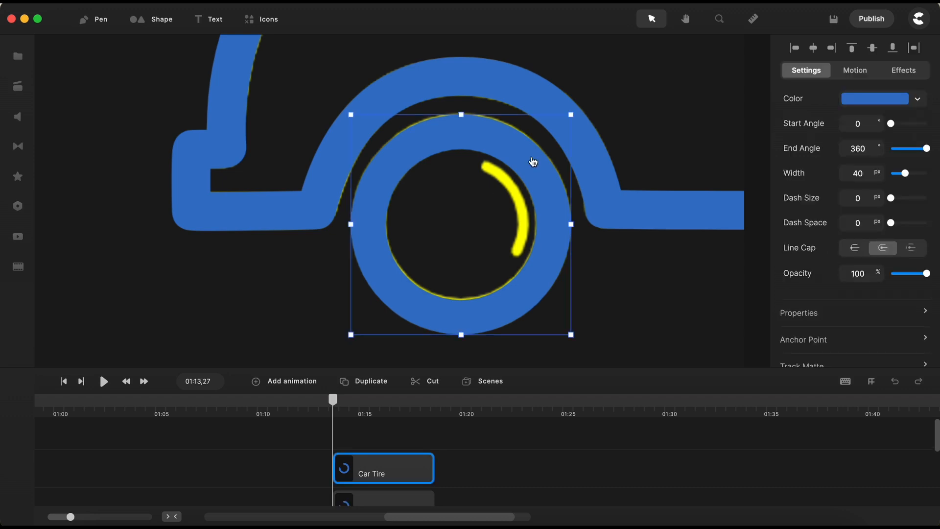
{"action": "left_click_drag", "start_coordinate": [572, 116], "coordinate": [522, 164]}
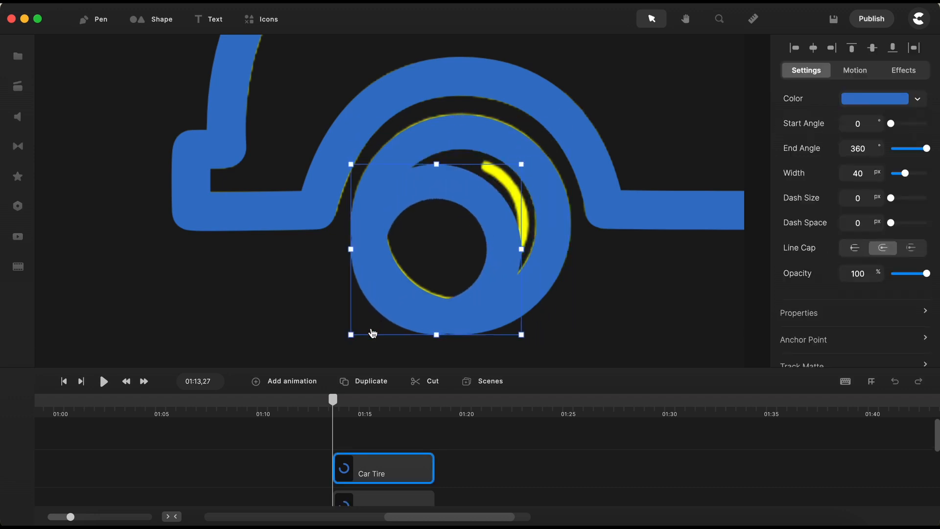
{"action": "left_click_drag", "start_coordinate": [351, 336], "coordinate": [390, 295]}
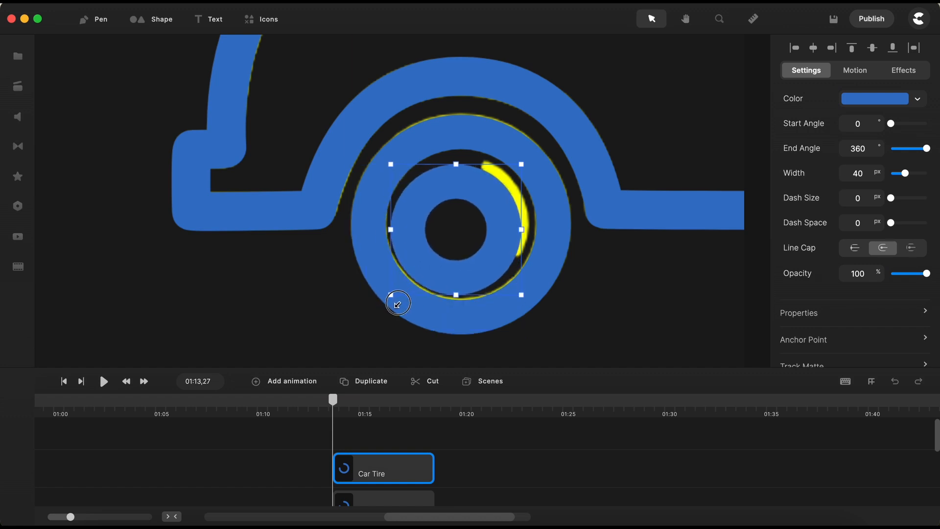
{"action": "left_click_drag", "start_coordinate": [522, 165], "coordinate": [532, 153]}
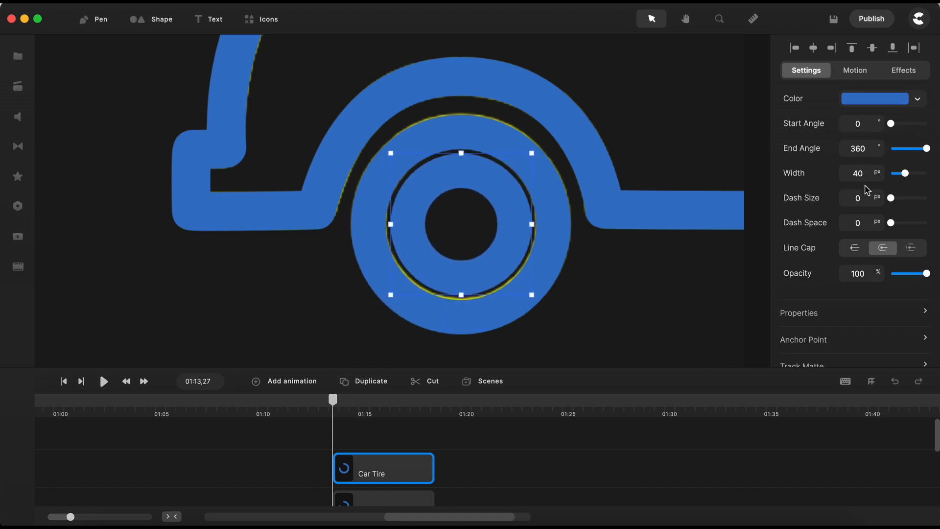
Turn the inner copy into a thin quarter arc along the yellow highlight, with a 10 px width and a 90° end angle.
{"action": "left_click_drag", "start_coordinate": [906, 174], "coordinate": [893, 173]}
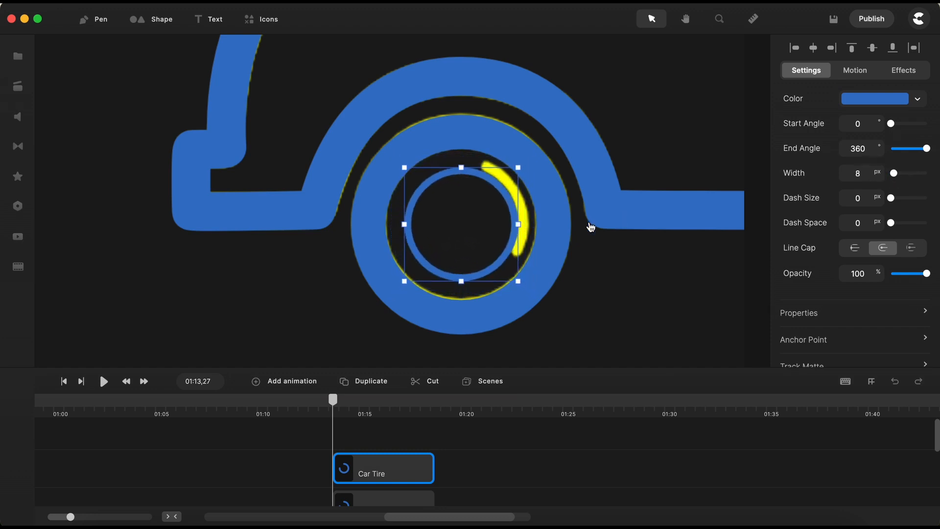
{"action": "left_click_drag", "start_coordinate": [519, 168], "coordinate": [526, 160]}
{"action": "left_click_drag", "start_coordinate": [404, 281], "coordinate": [399, 286]}
{"action": "left_click_drag", "start_coordinate": [894, 174], "coordinate": [901, 147]}
{"action": "type", "text": "10"}
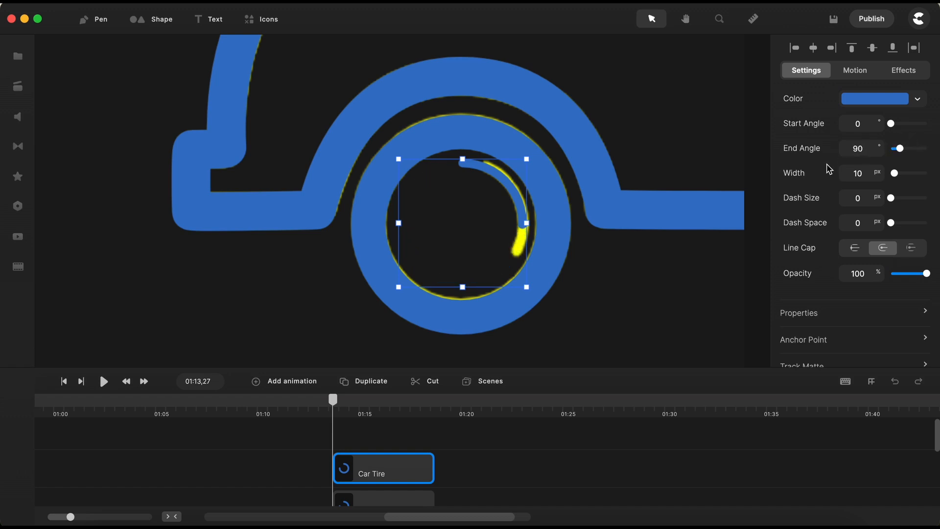
{"action": "left_click", "coordinate": [527, 439]}
Rename the inner arc layer as Spinning Tire and deselect it.
{"action": "right_click", "coordinate": [402, 469]}
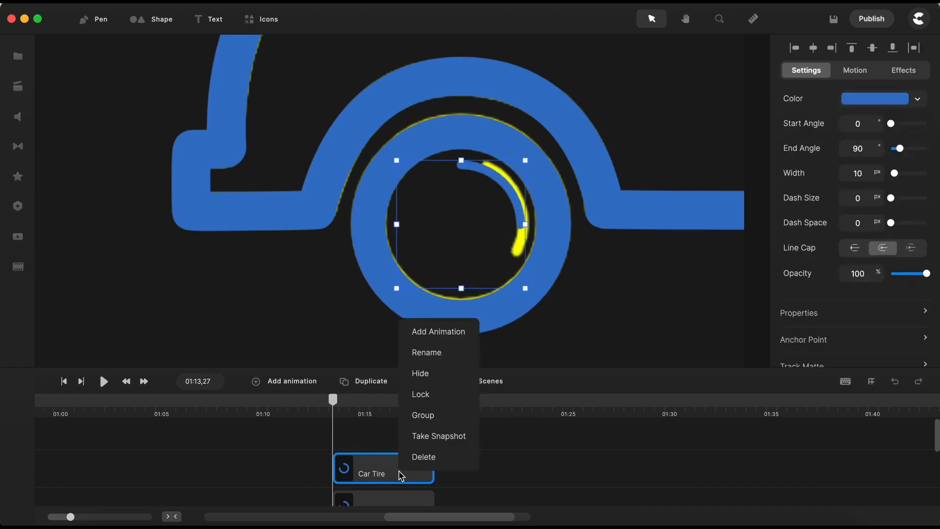
{"action": "left_click", "coordinate": [436, 361]}
{"action": "left_click", "coordinate": [358, 470]}
{"action": "double_click", "coordinate": [345, 468]}
{"action": "type", "text": "Spinning"}
{"action": "left_click", "coordinate": [483, 478]}
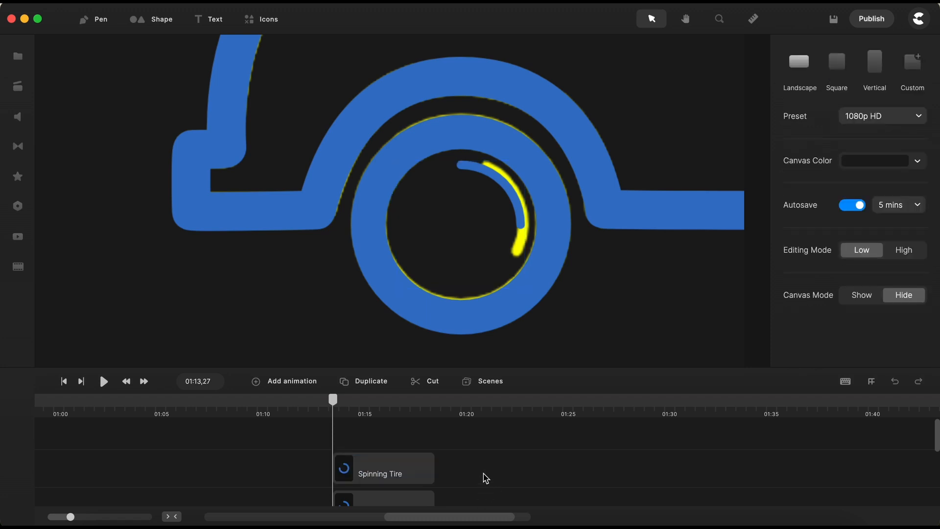
Change the Spinning Tire arc's color to the favorite cyan 00fff2 and deselect it.
{"action": "left_click", "coordinate": [418, 478]}
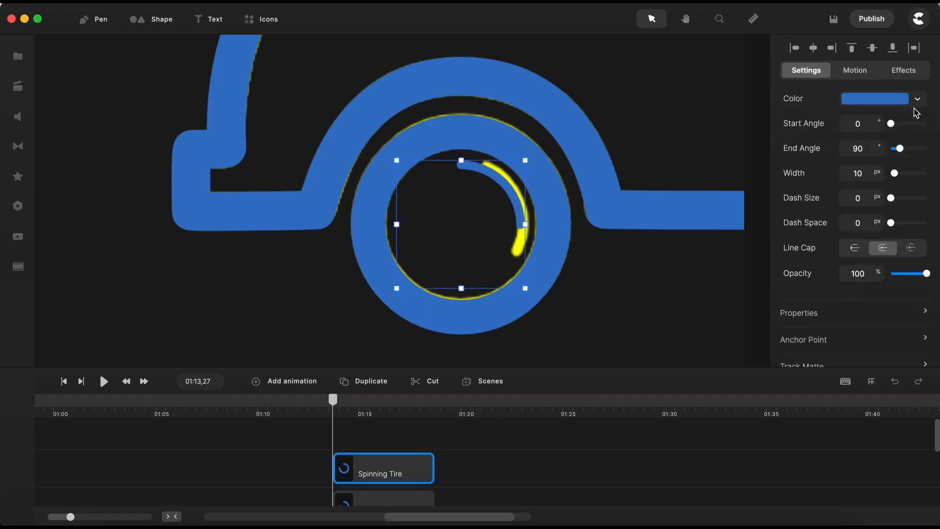
{"action": "left_click", "coordinate": [881, 99]}
{"action": "scroll", "coordinate": [680, 324], "scroll_direction": "down", "scroll_amount": 2}
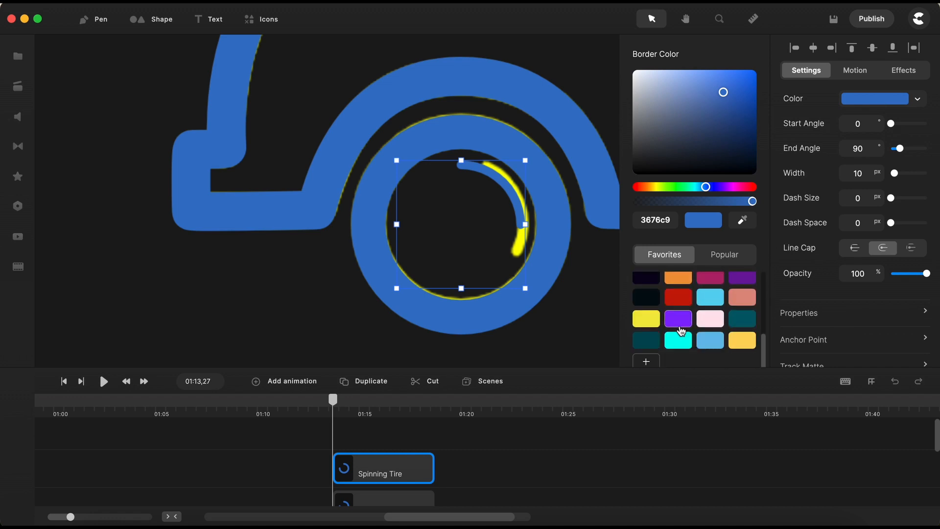
{"action": "left_click", "coordinate": [678, 340]}
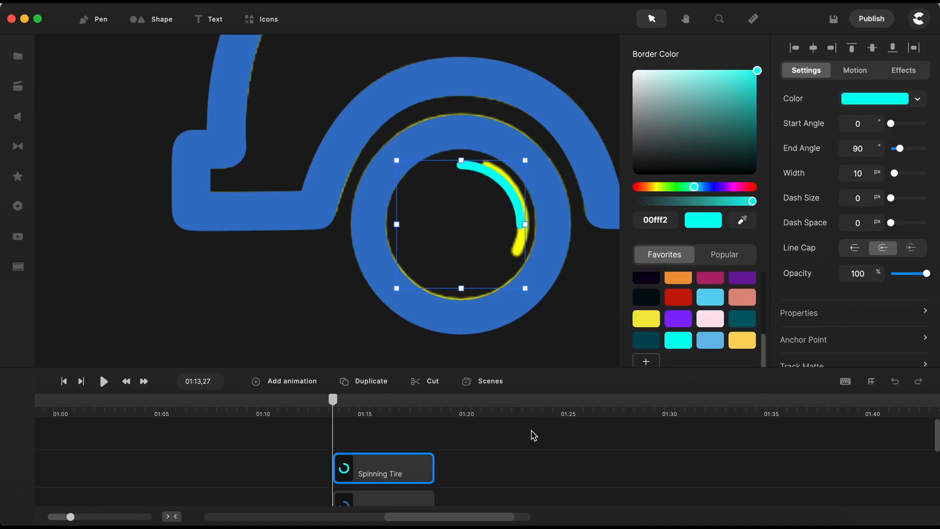
{"action": "left_click", "coordinate": [510, 476]}
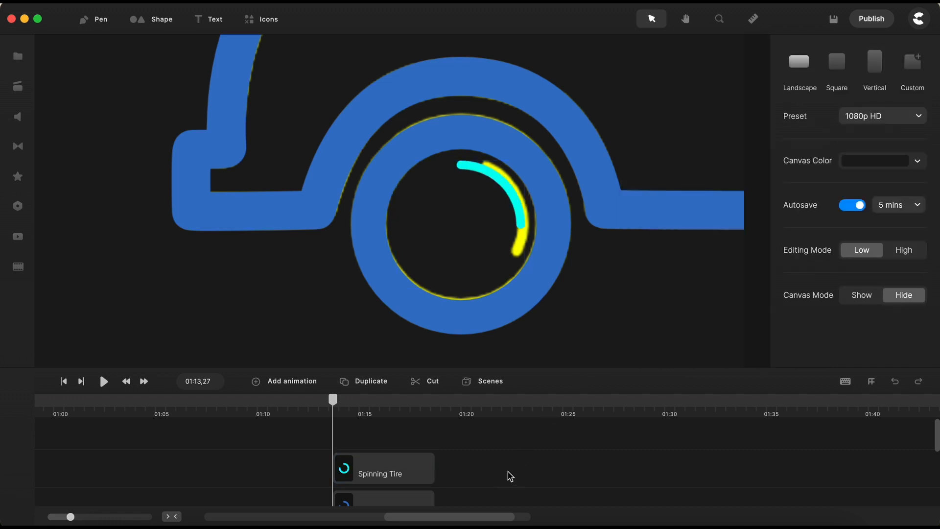
Delete the yellow car reference image layer from the timeline.
{"action": "scroll", "coordinate": [511, 476], "scroll_direction": "down", "scroll_amount": 5}
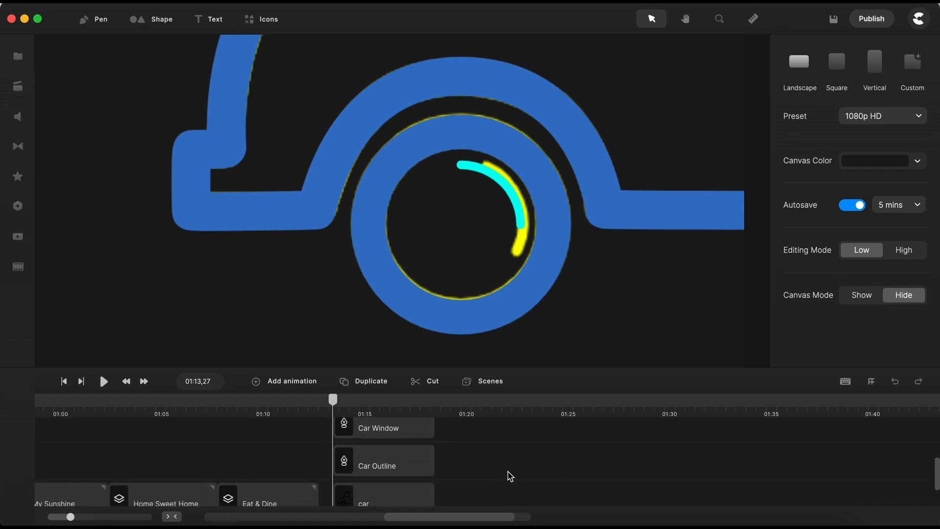
{"action": "scroll", "coordinate": [509, 475], "scroll_direction": "down", "scroll_amount": 3}
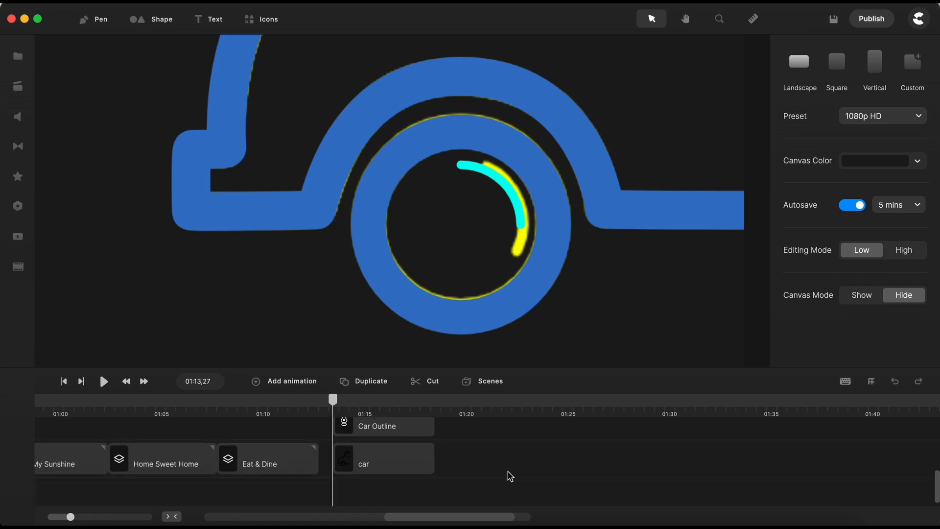
{"action": "left_click", "coordinate": [392, 459]}
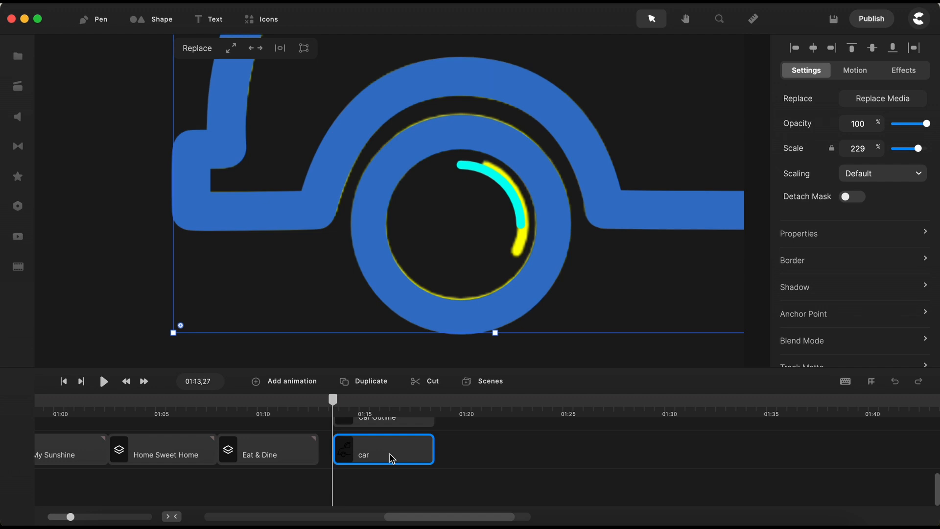
{"action": "double_click", "coordinate": [392, 459]}
{"action": "left_click", "coordinate": [390, 458]}
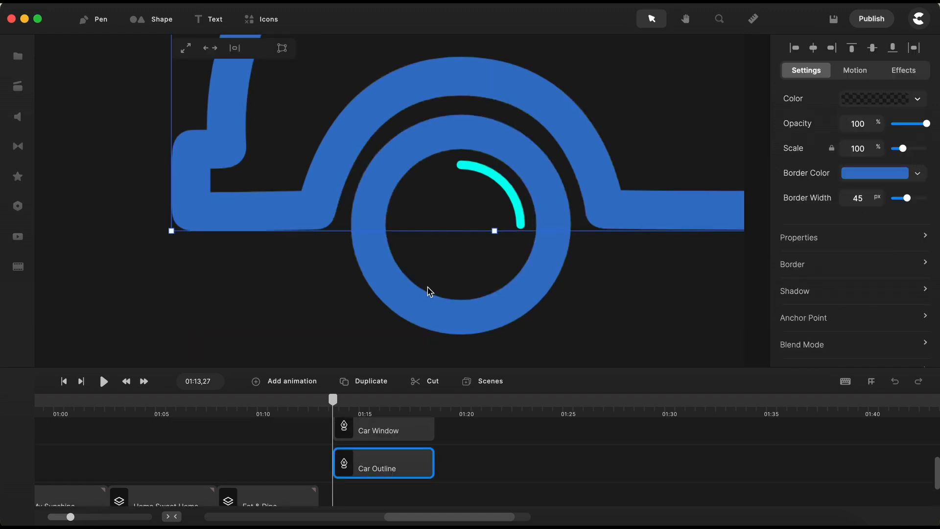
Apply the Doodle effect to the Car Outline layer and turn off its Show Hand option.
{"action": "left_click", "coordinate": [505, 475]}
{"action": "left_click", "coordinate": [405, 475]}
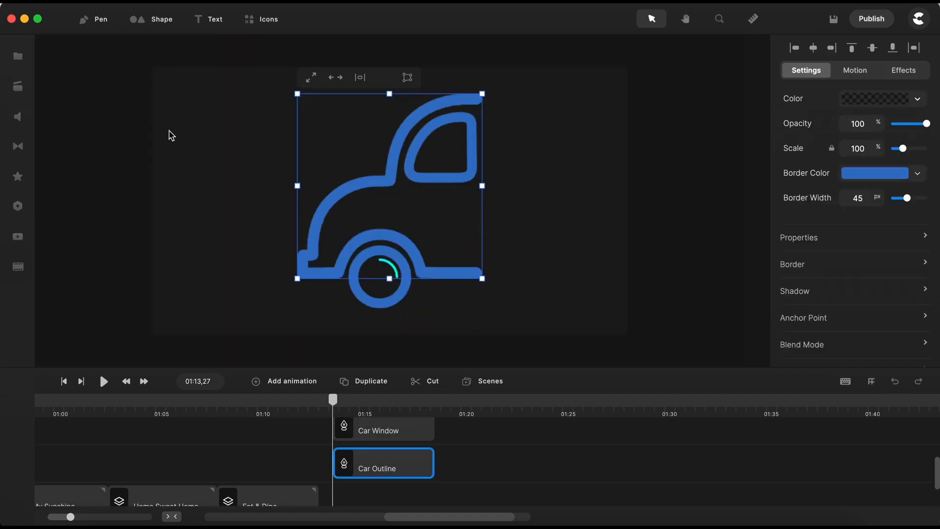
{"action": "left_click", "coordinate": [17, 177]}
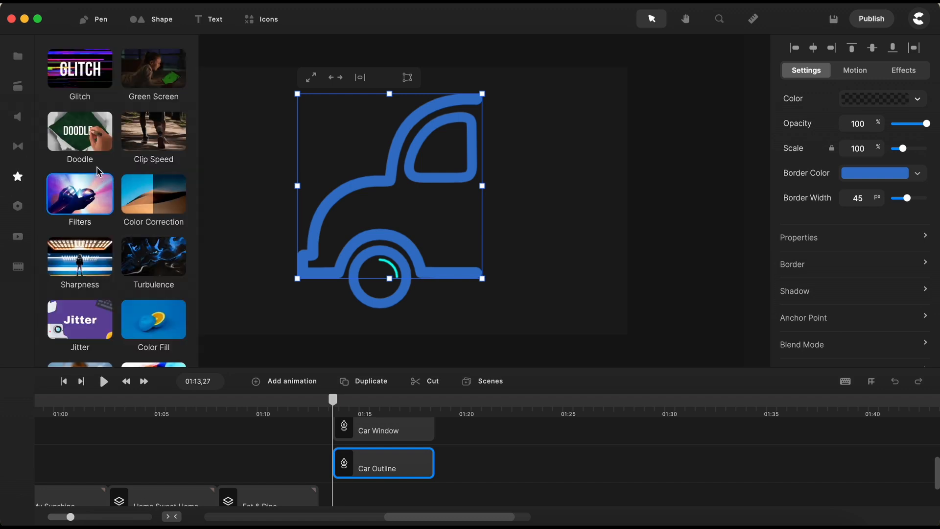
{"action": "mouse_move", "coordinate": [80, 132]}
{"action": "left_mouse_down"}
{"action": "mouse_move", "coordinate": [189, 169]}
{"action": "mouse_move", "coordinate": [368, 438]}
{"action": "mouse_move", "coordinate": [371, 471]}
{"action": "left_mouse_up"}
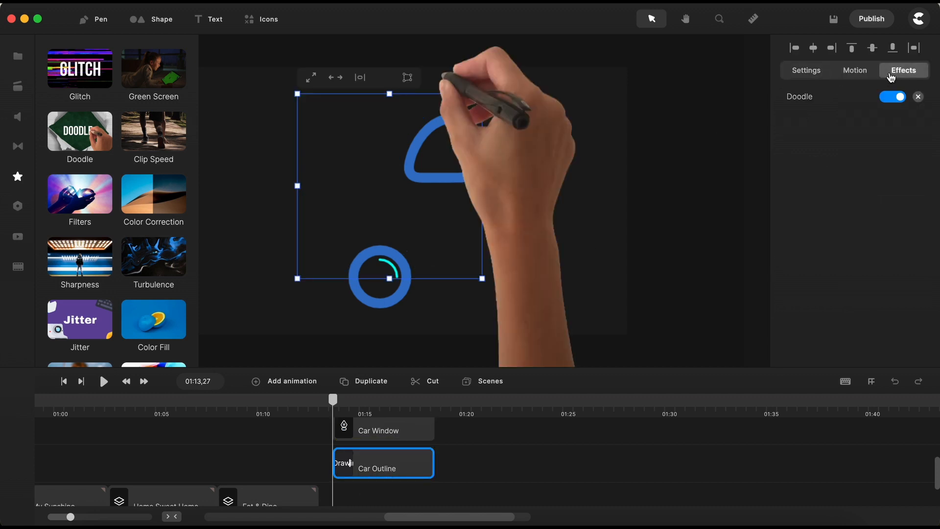
{"action": "left_click", "coordinate": [795, 98]}
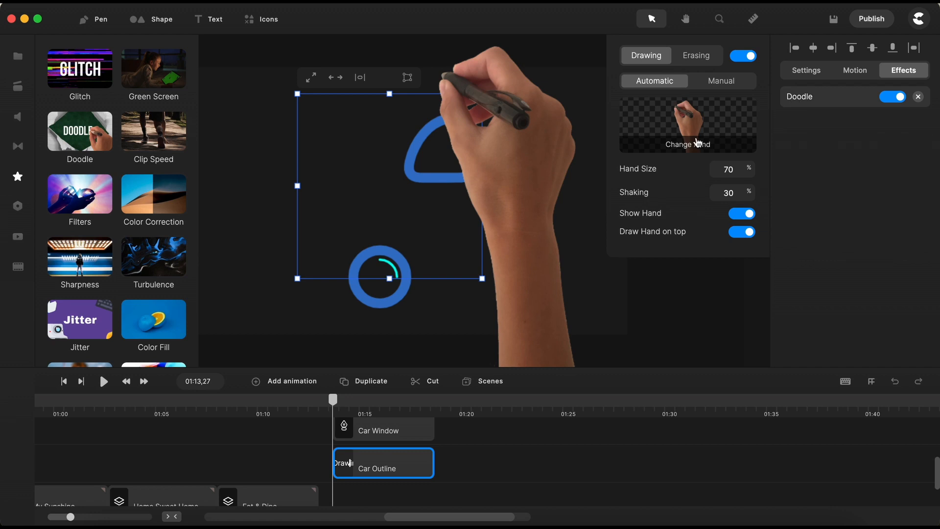
{"action": "left_click", "coordinate": [737, 219]}
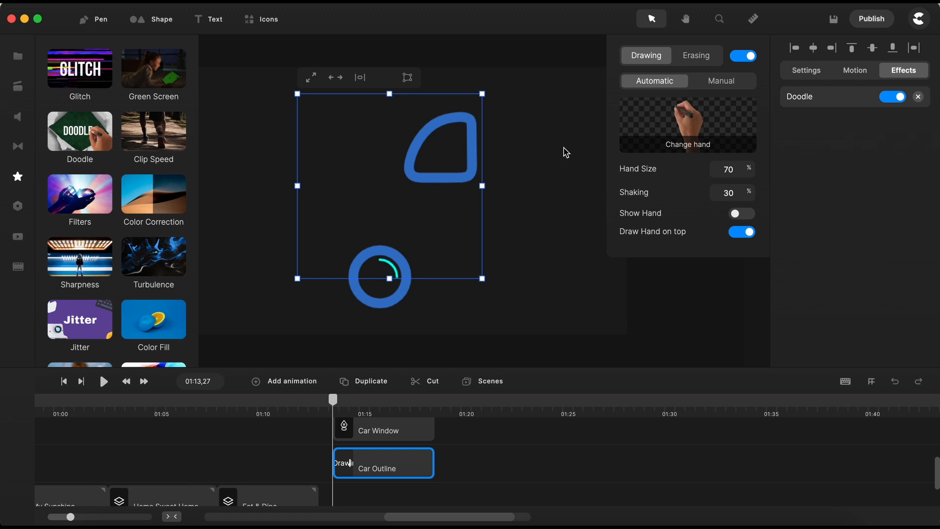
Switch the Doodle drawing mode to Manual and clear the automatically generated drawing path.
{"action": "left_click", "coordinate": [726, 87]}
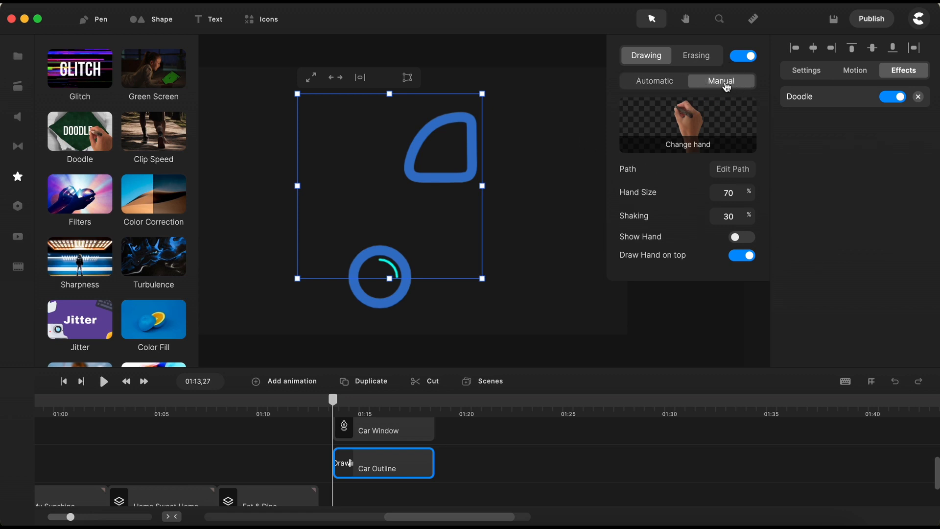
{"action": "left_click", "coordinate": [733, 169]}
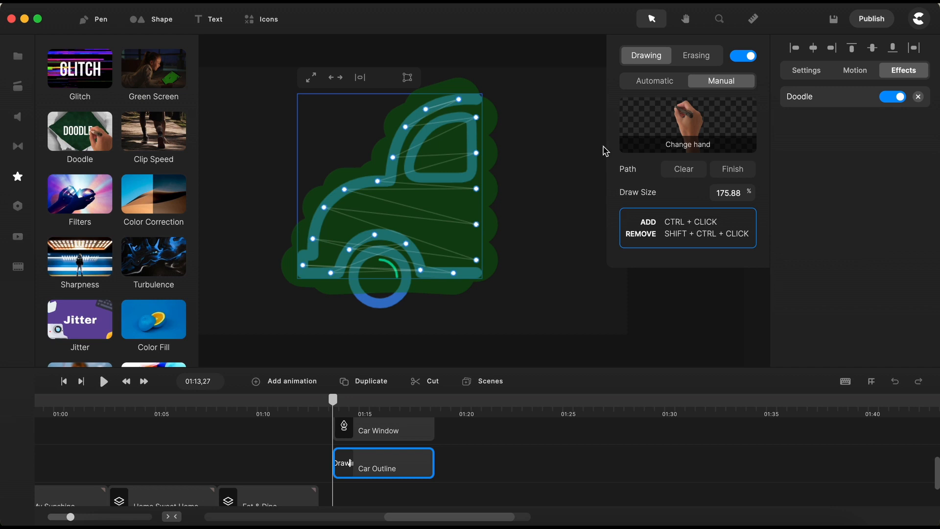
{"action": "left_click", "coordinate": [688, 172]}
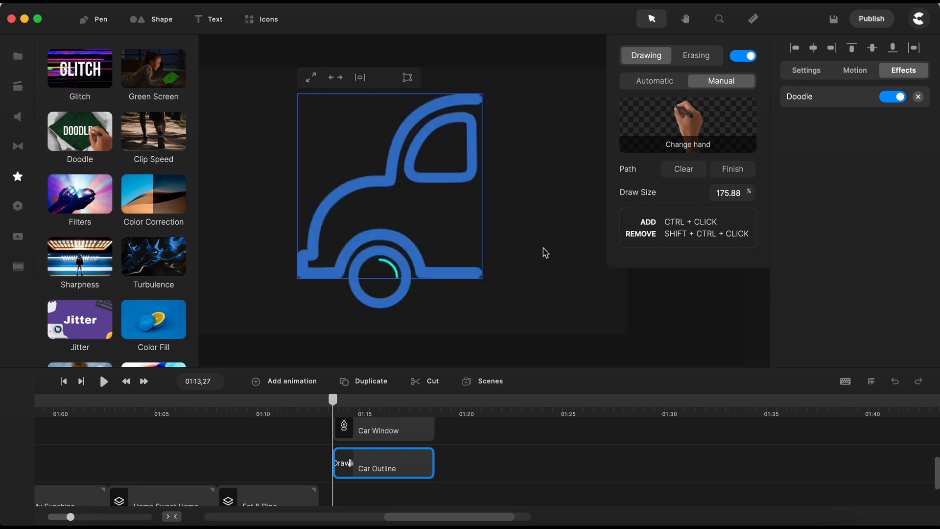
Place the first two drawing path points at the rear end of the roof line and set the draw size to 50%.
{"action": "scroll", "coordinate": [475, 113], "scroll_direction": "up", "scroll_amount": 5}
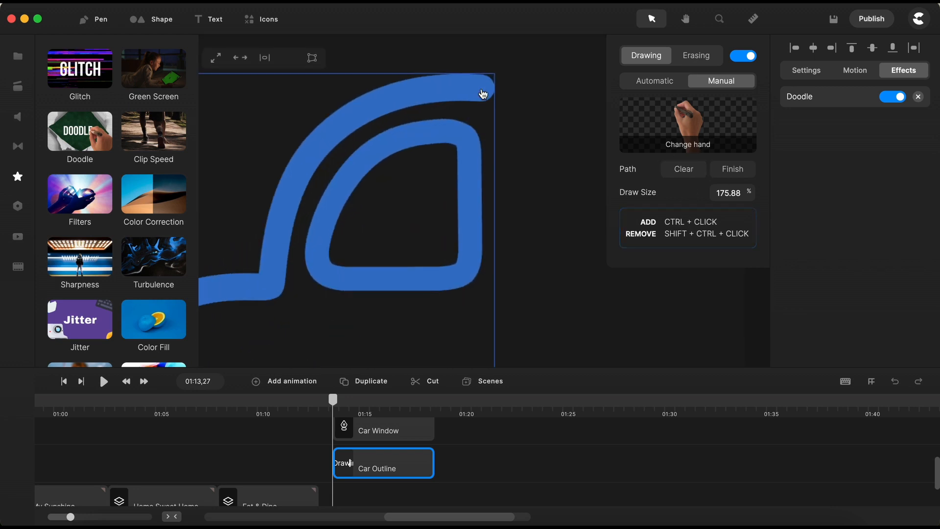
{"action": "left_click", "coordinate": [482, 88], "text": "ctrl"}
{"action": "left_click", "coordinate": [338, 130], "text": "ctrl"}
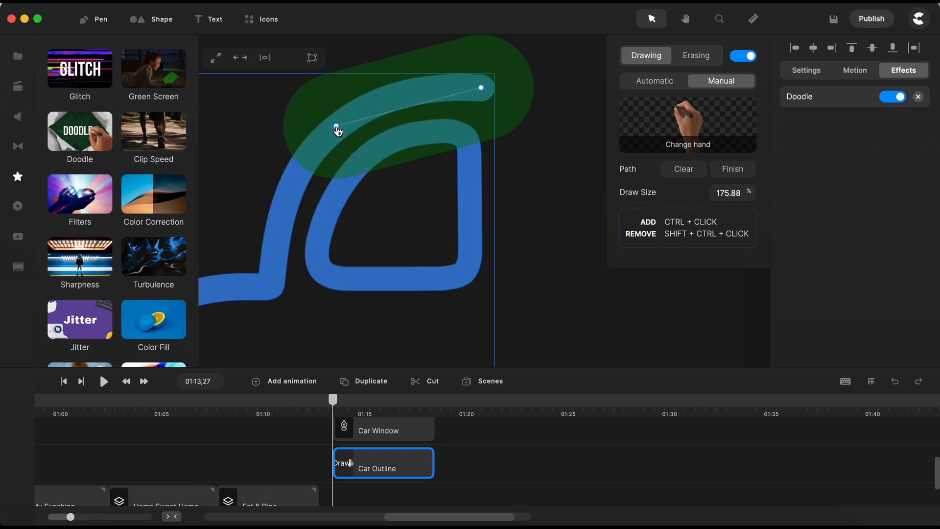
{"action": "left_click_drag", "start_coordinate": [748, 194], "coordinate": [726, 195]}
{"action": "left_click_drag", "start_coordinate": [336, 126], "coordinate": [449, 88]}
{"action": "scroll", "coordinate": [450, 90], "scroll_direction": "up", "scroll_amount": 3}
{"action": "left_click_drag", "start_coordinate": [748, 193], "coordinate": [744, 193]}
{"action": "scroll", "coordinate": [400, 99], "scroll_direction": "up", "scroll_amount": 2}
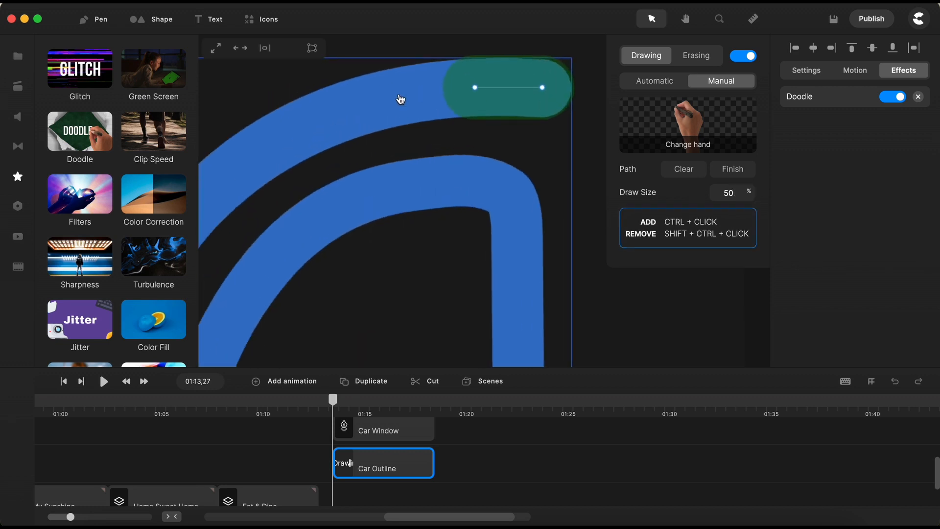
Extend the drawing path with closely spaced points along the roof curve down toward the windshield.
{"action": "left_click", "coordinate": [397, 97], "text": "ctrl"}
{"action": "left_click", "coordinate": [321, 120], "text": "ctrl"}
{"action": "left_click", "coordinate": [257, 125], "text": "ctrl"}
{"action": "scroll", "coordinate": [506, 126], "scroll_direction": "down", "scroll_amount": 4}
{"action": "scroll", "coordinate": [383, 178], "scroll_direction": "up", "scroll_amount": 4}
{"action": "left_click", "coordinate": [418, 120], "text": "ctrl"}
{"action": "left_click", "coordinate": [386, 168], "text": "ctrl"}
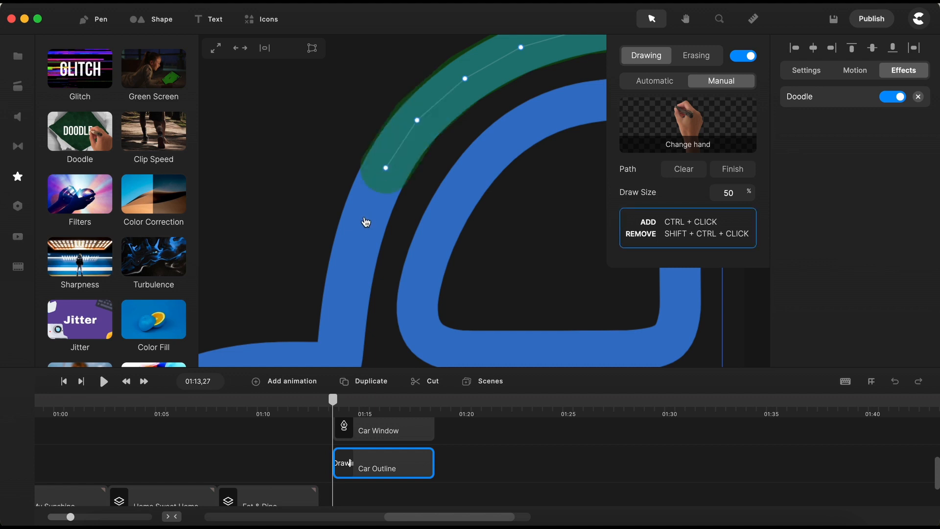
{"action": "left_click", "coordinate": [365, 222], "text": "ctrl"}
{"action": "scroll", "coordinate": [395, 203], "scroll_direction": "up", "scroll_amount": 5}
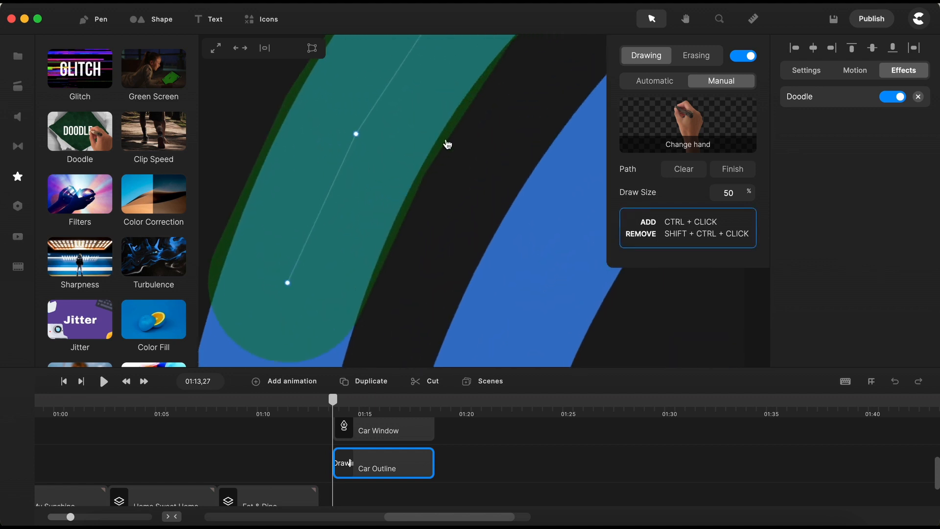
{"action": "scroll", "coordinate": [427, 170], "scroll_direction": "down", "scroll_amount": 2}
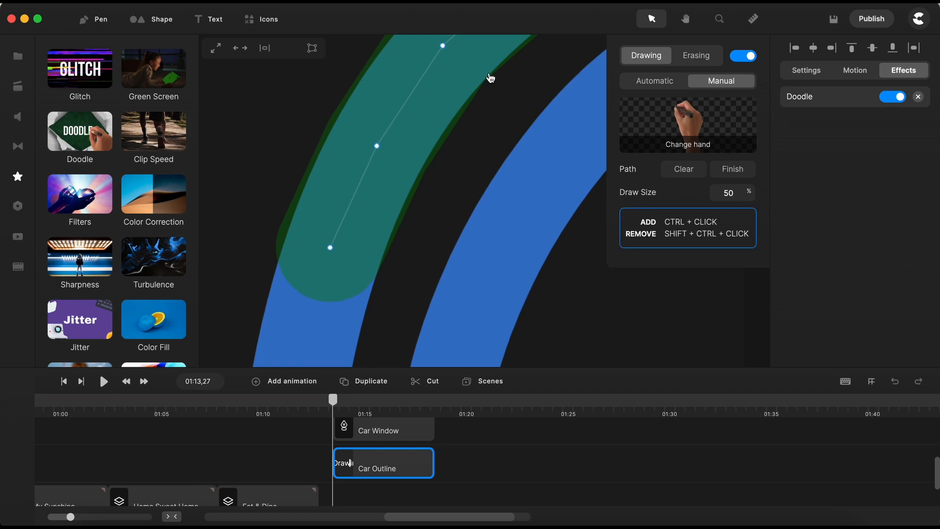
{"action": "scroll", "coordinate": [488, 83], "scroll_direction": "up", "scroll_amount": 4}
{"action": "scroll", "coordinate": [472, 109], "scroll_direction": "down", "scroll_amount": 5}
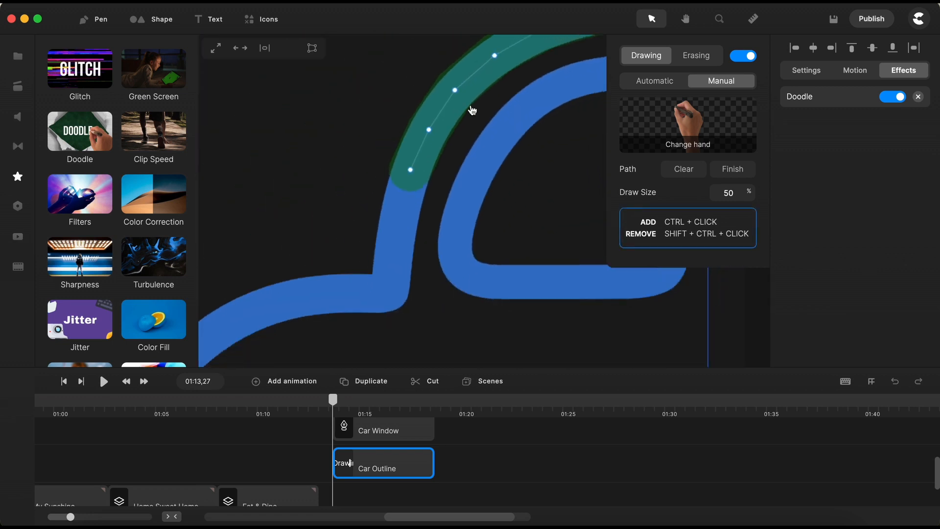
Continue the drawing path down the windshield, around its base corner and along the hood curve.
{"action": "left_click", "coordinate": [392, 284], "text": "ctrl"}
{"action": "left_click", "coordinate": [389, 325], "text": "ctrl"}
{"action": "scroll", "coordinate": [447, 310], "scroll_direction": "down", "scroll_amount": 5}
{"action": "scroll", "coordinate": [431, 319], "scroll_direction": "up", "scroll_amount": 5}
{"action": "left_click", "coordinate": [419, 203], "text": "ctrl"}
{"action": "left_click", "coordinate": [372, 212], "text": "ctrl"}
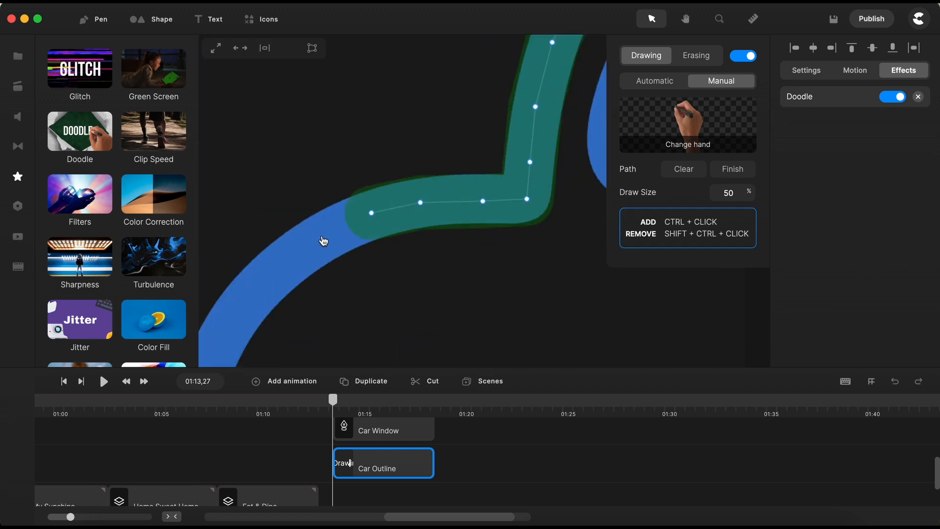
{"action": "left_click", "coordinate": [319, 241], "text": "ctrl"}
{"action": "left_click", "coordinate": [357, 205], "text": "ctrl"}
Continue the drawing path down the front, around the bumper corners and along the lower edge to the wheel arch.
{"action": "left_click", "coordinate": [342, 213], "text": "ctrl"}
{"action": "left_click", "coordinate": [342, 237], "text": "ctrl"}
{"action": "left_click", "coordinate": [311, 239], "text": "ctrl"}
{"action": "left_click", "coordinate": [309, 276], "text": "ctrl"}
{"action": "left_click", "coordinate": [310, 297], "text": "ctrl"}
{"action": "left_click", "coordinate": [359, 297], "text": "ctrl"}
{"action": "left_click", "coordinate": [426, 294], "text": "ctrl"}
{"action": "scroll", "coordinate": [358, 293], "scroll_direction": "up", "scroll_amount": 5}
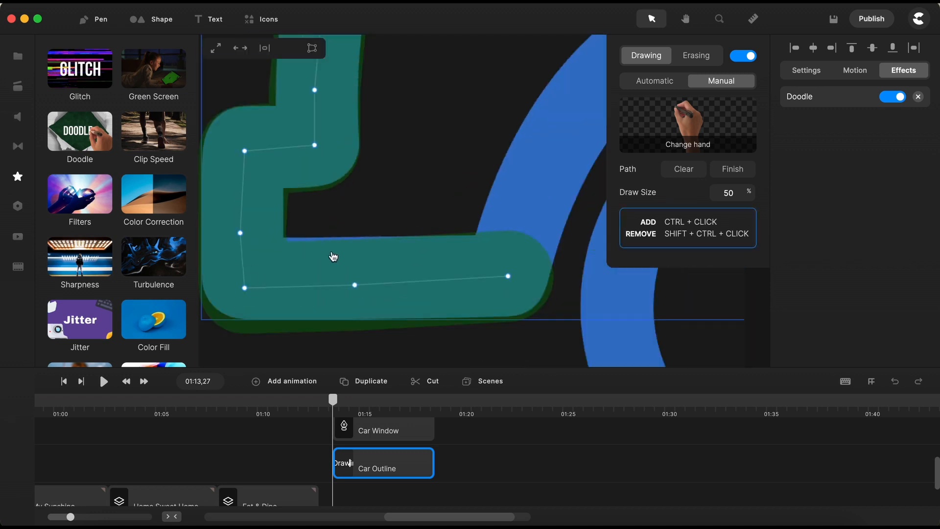
Extend the drawing path over the wheel arch to the rear end of the bottom line and finish the path.
{"action": "left_click", "coordinate": [396, 184], "text": "ctrl"}
{"action": "left_click", "coordinate": [482, 139], "text": "ctrl"}
{"action": "scroll", "coordinate": [372, 176], "scroll_direction": "up", "scroll_amount": 5}
{"action": "left_click", "coordinate": [414, 240], "text": "ctrl"}
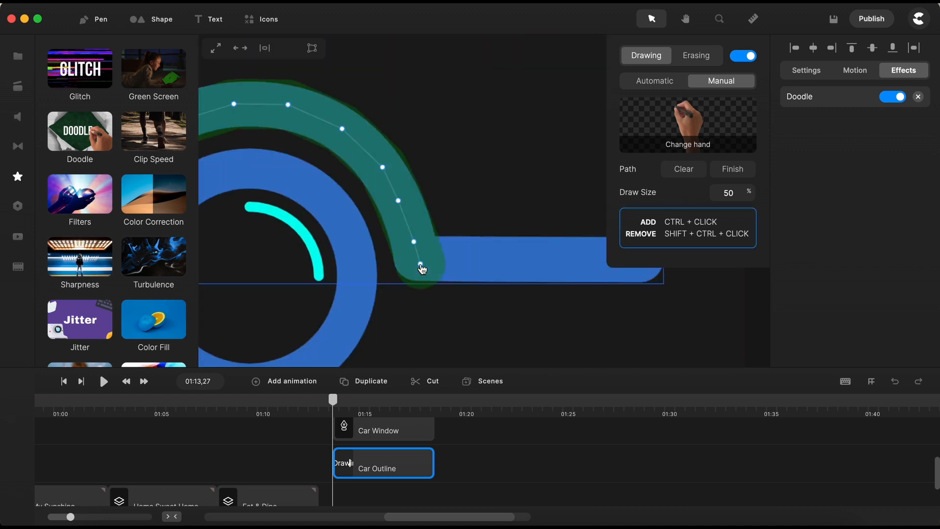
{"action": "left_click", "coordinate": [465, 260], "text": "ctrl"}
{"action": "scroll", "coordinate": [374, 254], "scroll_direction": "down", "scroll_amount": 5}
{"action": "left_click", "coordinate": [544, 255], "text": "ctrl"}
{"action": "scroll", "coordinate": [537, 262], "scroll_direction": "up", "scroll_amount": 5}
{"action": "scroll", "coordinate": [539, 265], "scroll_direction": "down", "scroll_amount": 5}
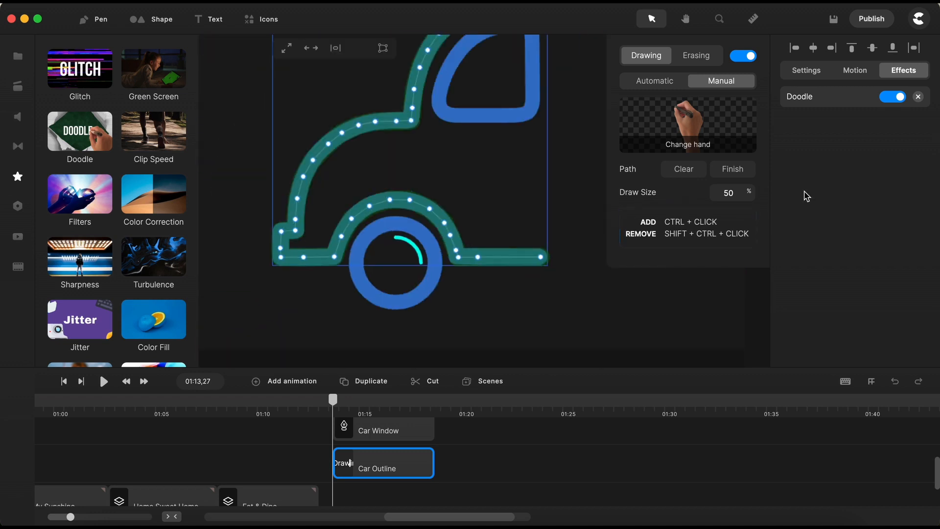
{"action": "left_click", "coordinate": [735, 170]}
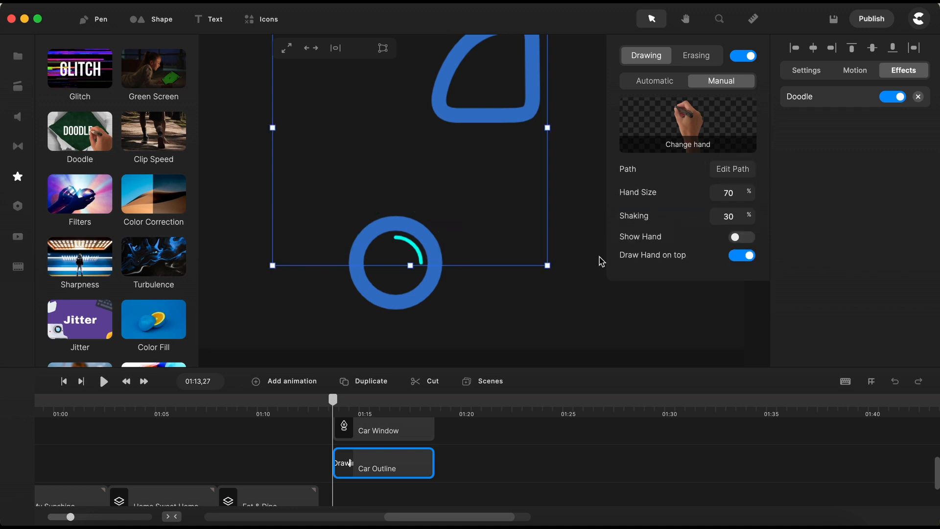
Preview the outline drawing animation and slightly lengthen the Drawing section of the Car Outline clip.
{"action": "left_click_drag", "start_coordinate": [439, 411], "coordinate": [558, 411]}
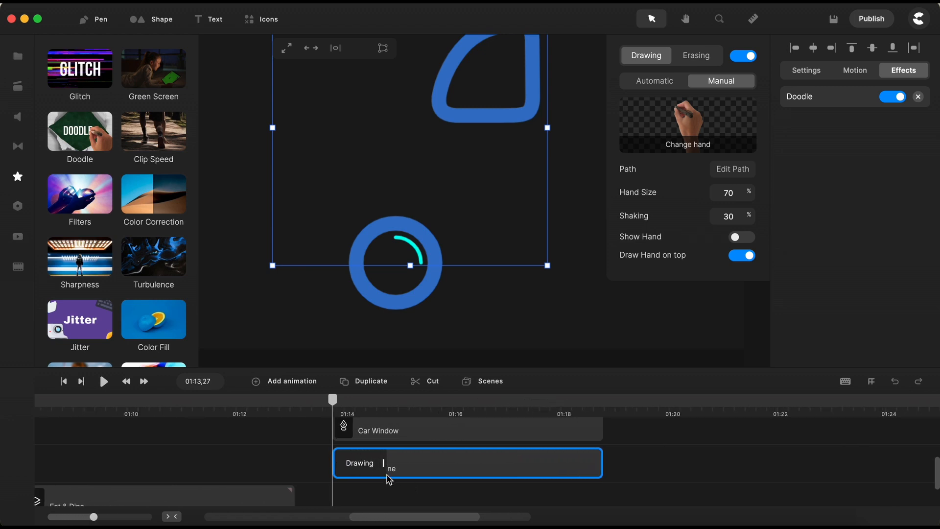
{"action": "left_click", "coordinate": [321, 434]}
{"action": "left_click", "coordinate": [321, 411]}
{"action": "key", "text": "space"}
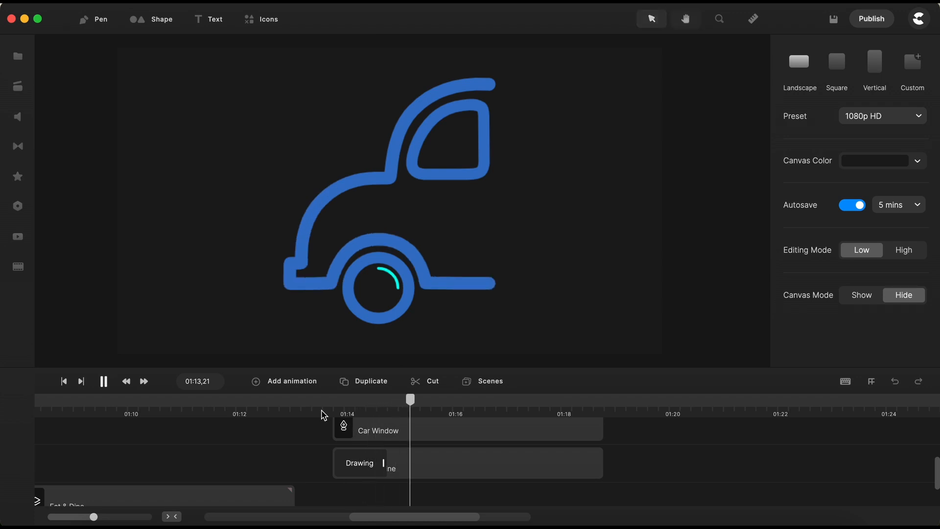
{"action": "left_click", "coordinate": [382, 468]}
{"action": "mouse_move", "coordinate": [383, 466]}
{"action": "left_mouse_down"}
{"action": "mouse_move", "coordinate": [438, 466]}
{"action": "mouse_move", "coordinate": [381, 466]}
{"action": "mouse_move", "coordinate": [394, 468]}
{"action": "left_mouse_up"}
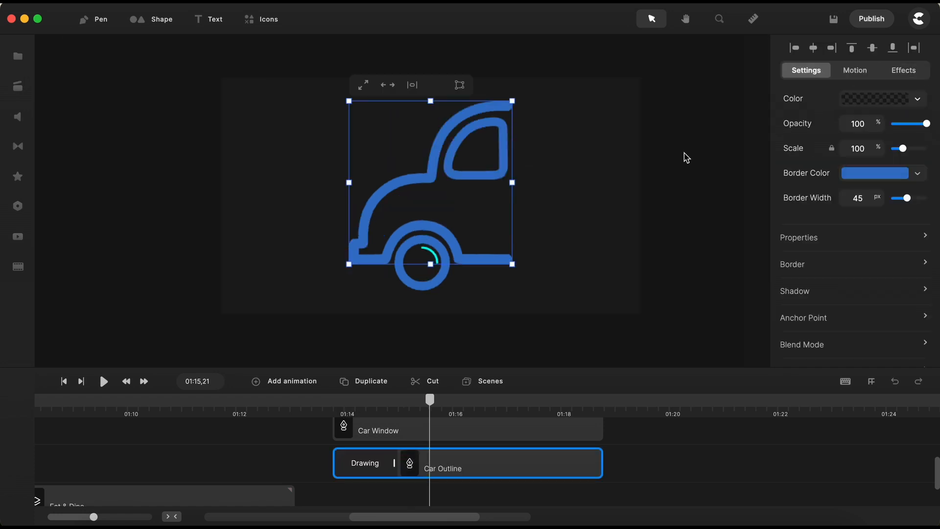
Set the Car Outline's border color to white ffffff and preview the animation from the clip's start.
{"action": "left_click", "coordinate": [882, 180]}
{"action": "left_click_drag", "start_coordinate": [677, 99], "coordinate": [626, 70]}
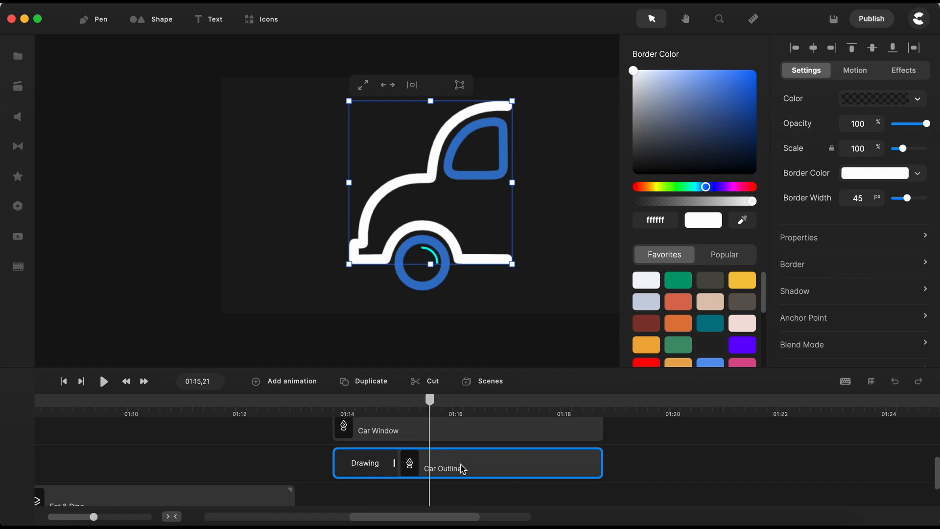
{"action": "left_click", "coordinate": [332, 406]}
{"action": "key", "text": "h"}
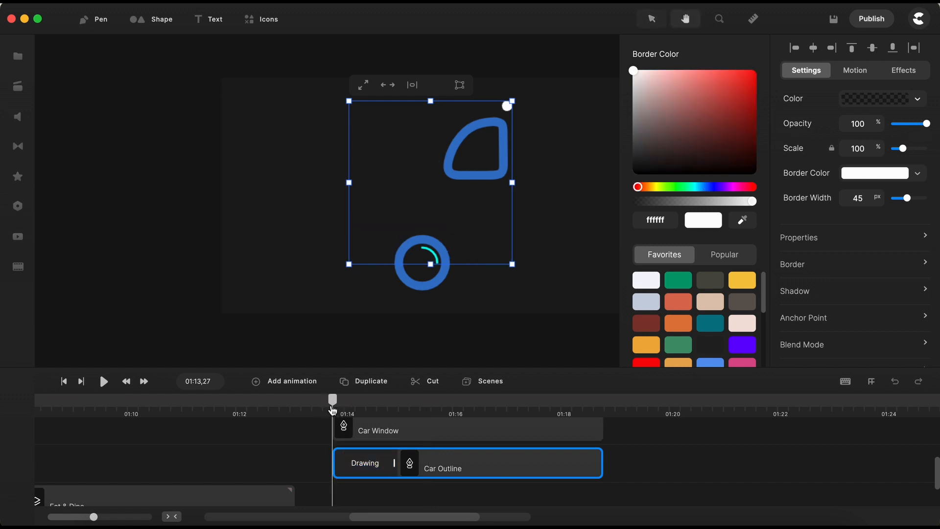
{"action": "key", "text": "space"}
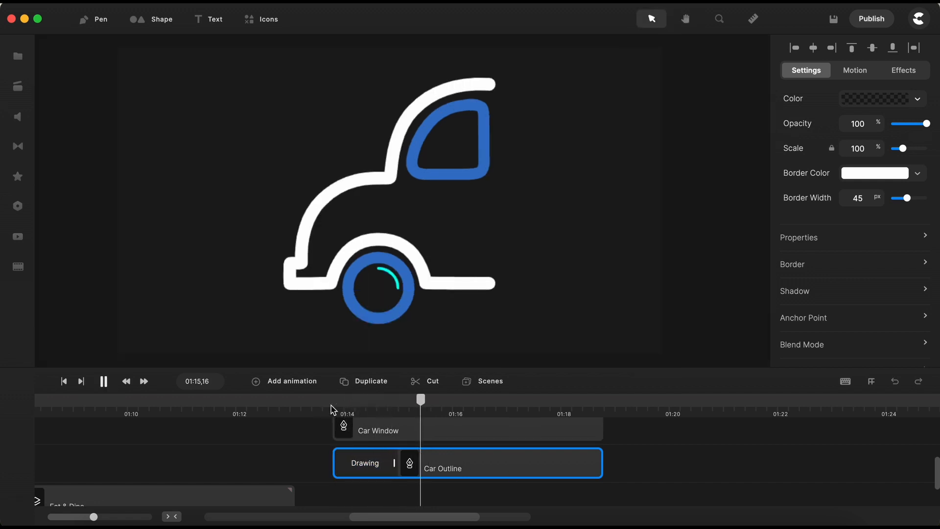
{"action": "key", "text": "space"}
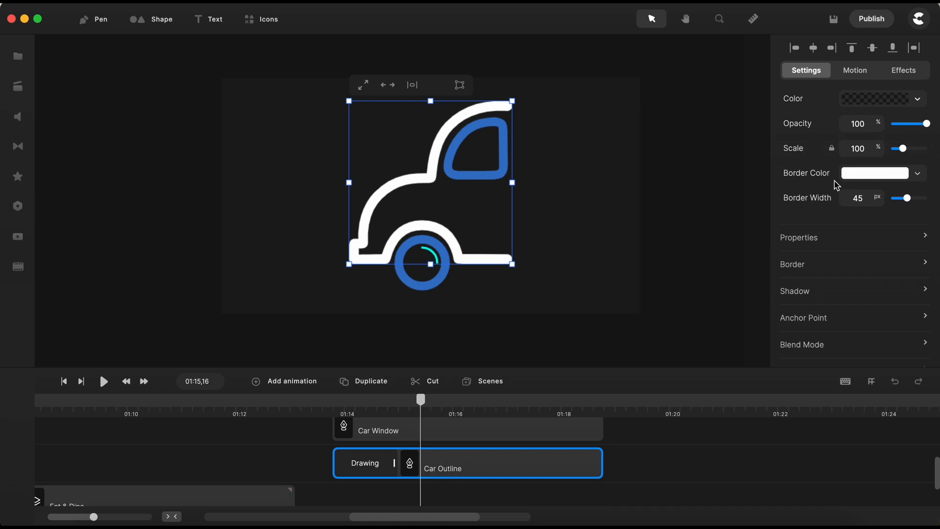
Enable the Erasing phase in the Car Outline's Doodle effect.
{"action": "left_click", "coordinate": [907, 73]}
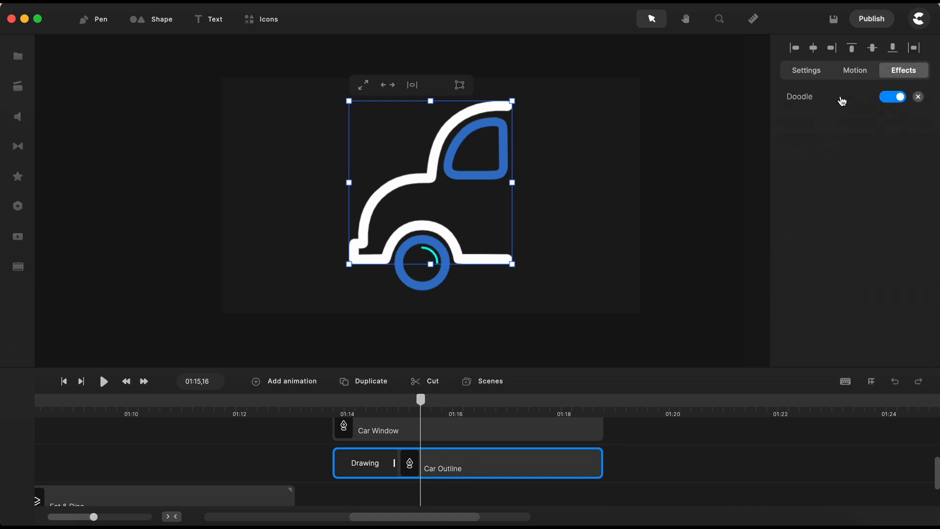
{"action": "left_click", "coordinate": [804, 100]}
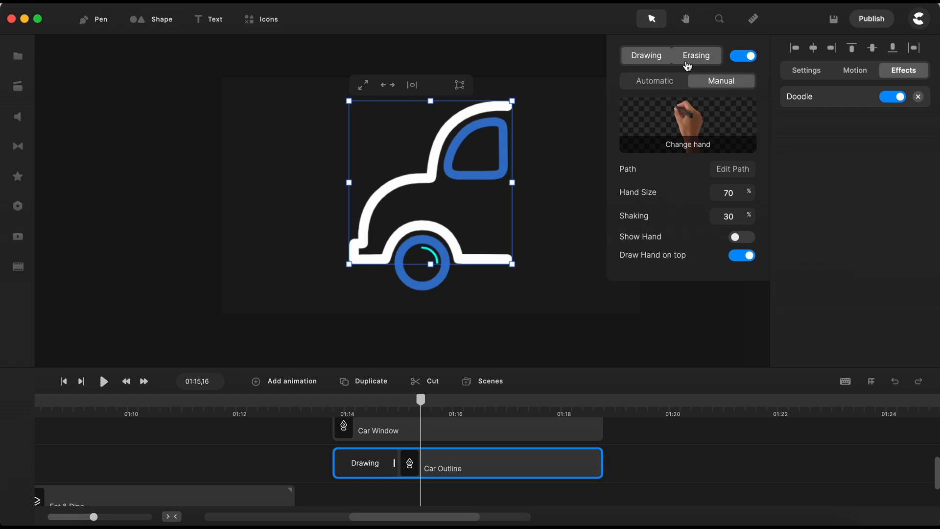
{"action": "left_click", "coordinate": [702, 60]}
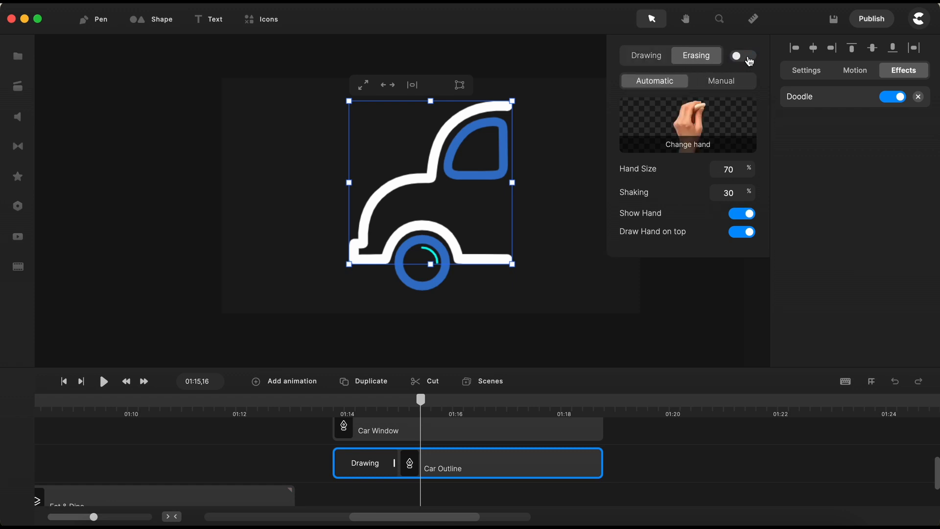
{"action": "left_click", "coordinate": [744, 56]}
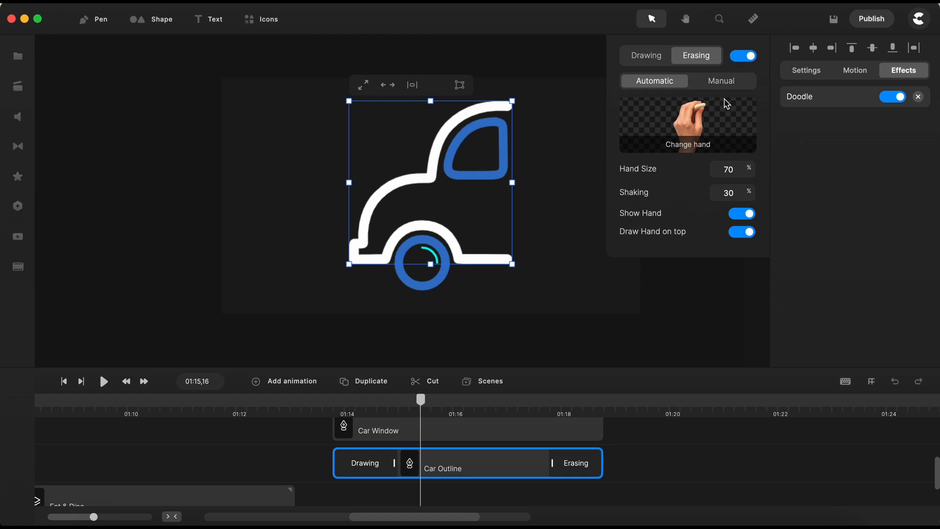
Hide the hand for the Car Outline's Erasing phase, switch it to Manual, and clear its automatic path.
{"action": "left_click", "coordinate": [738, 216]}
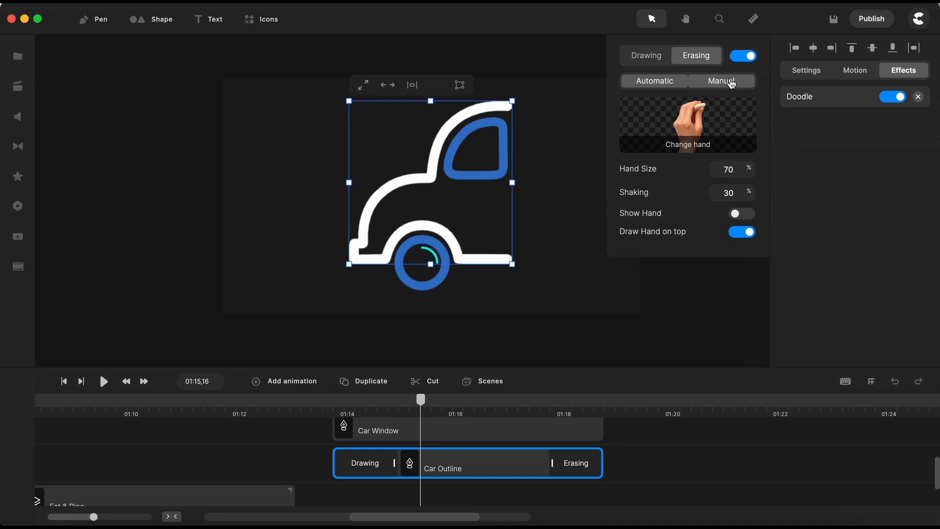
{"action": "left_click", "coordinate": [731, 83]}
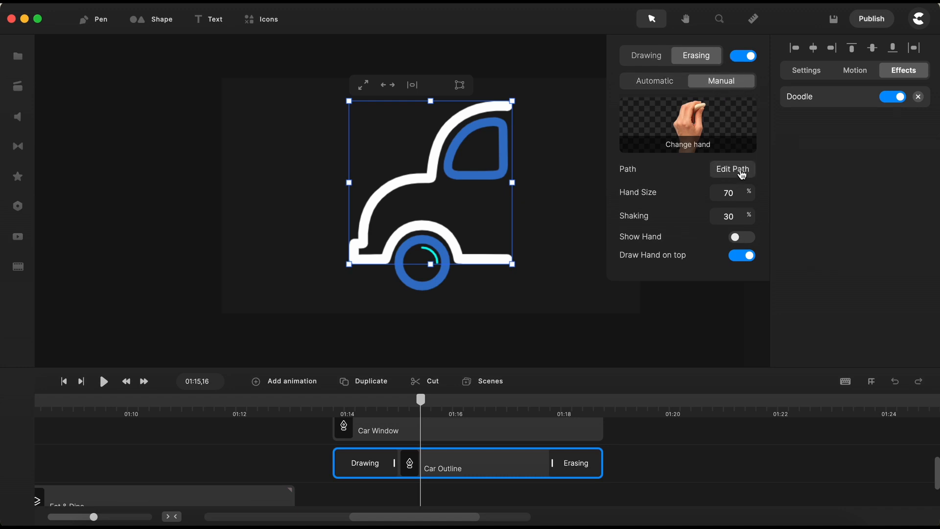
{"action": "left_click", "coordinate": [733, 170]}
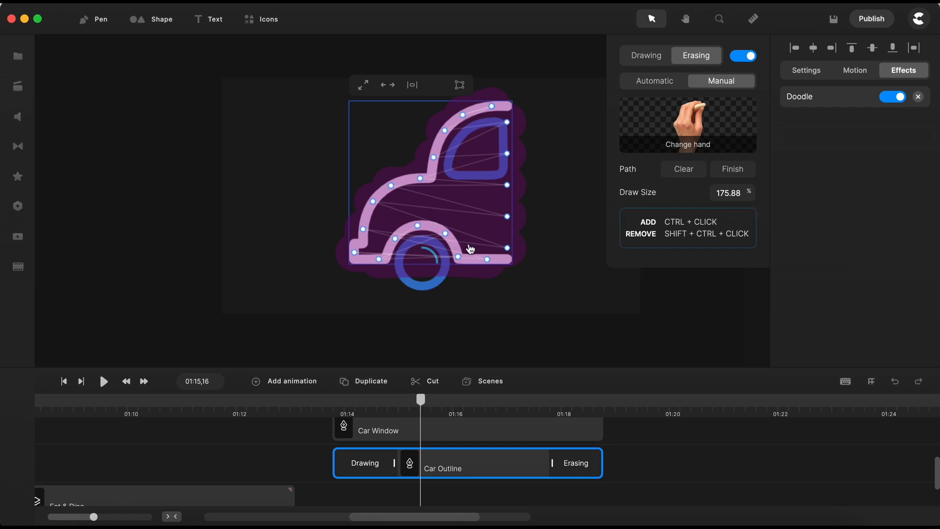
{"action": "left_click", "coordinate": [685, 171]}
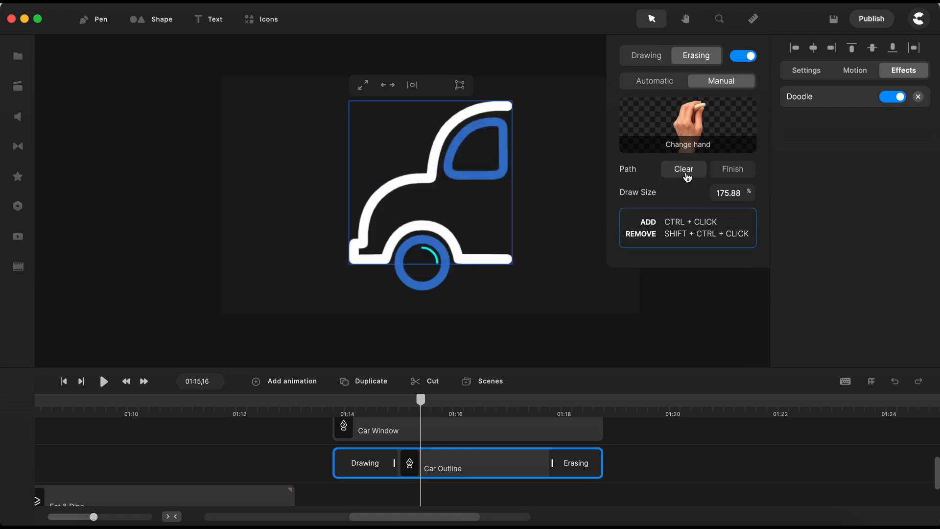
Start the erasing path with points along the rear bottom line up to the wheel arch, using a 50% Draw Size.
{"action": "scroll", "coordinate": [531, 281], "scroll_direction": "up", "scroll_amount": 5}
{"action": "scroll", "coordinate": [531, 284], "scroll_direction": "up", "scroll_amount": 2}
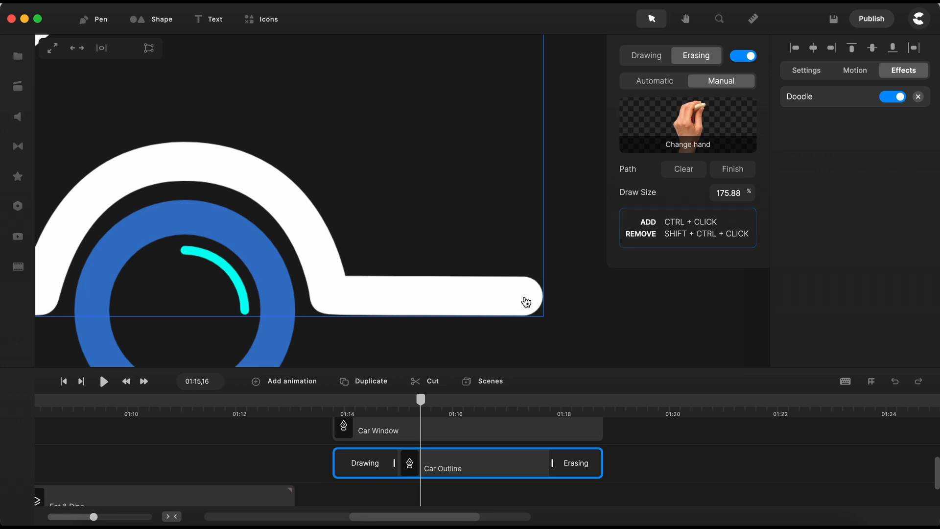
{"action": "left_click", "coordinate": [524, 298], "text": "ctrl"}
{"action": "left_click", "coordinate": [333, 297], "text": "ctrl"}
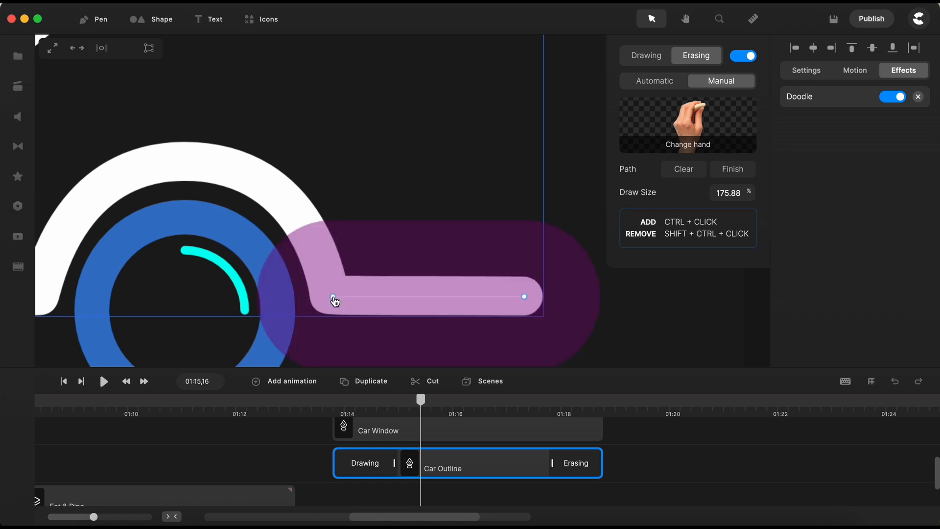
{"action": "left_click_drag", "start_coordinate": [740, 193], "coordinate": [726, 194]}
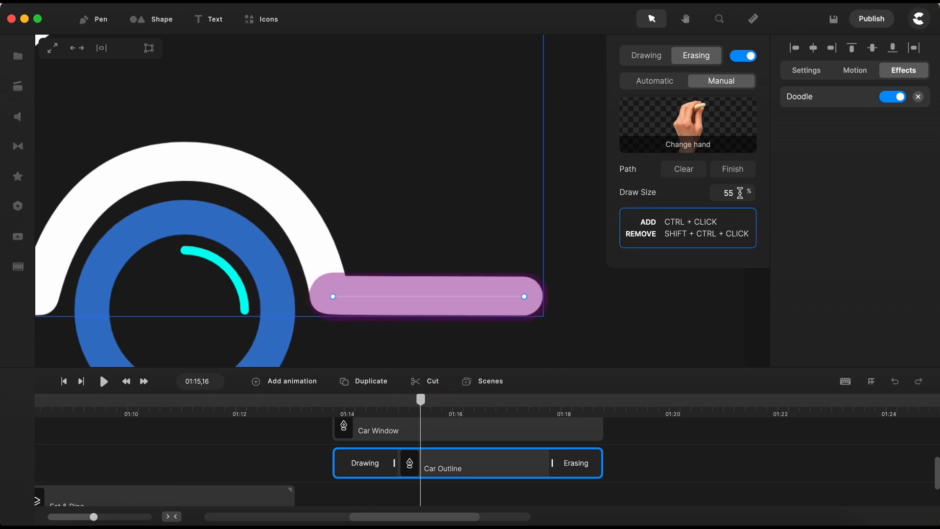
{"action": "type", "text": "0"}
Extend the erasing path with closely spaced points over the wheel arch.
{"action": "scroll", "coordinate": [572, 323], "scroll_direction": "up", "scroll_amount": 3}
{"action": "left_click", "coordinate": [220, 246], "text": "ctrl"}
{"action": "left_click_drag", "start_coordinate": [236, 285], "coordinate": [231, 283]}
{"action": "left_click", "coordinate": [200, 187], "text": "ctrl"}
{"action": "left_click", "coordinate": [165, 147], "text": "ctrl"}
{"action": "left_click", "coordinate": [108, 115], "text": "ctrl"}
{"action": "left_click", "coordinate": [51, 98], "text": "ctrl"}
{"action": "left_click", "coordinate": [277, 166], "text": "ctrl"}
{"action": "left_click", "coordinate": [220, 203], "text": "ctrl"}
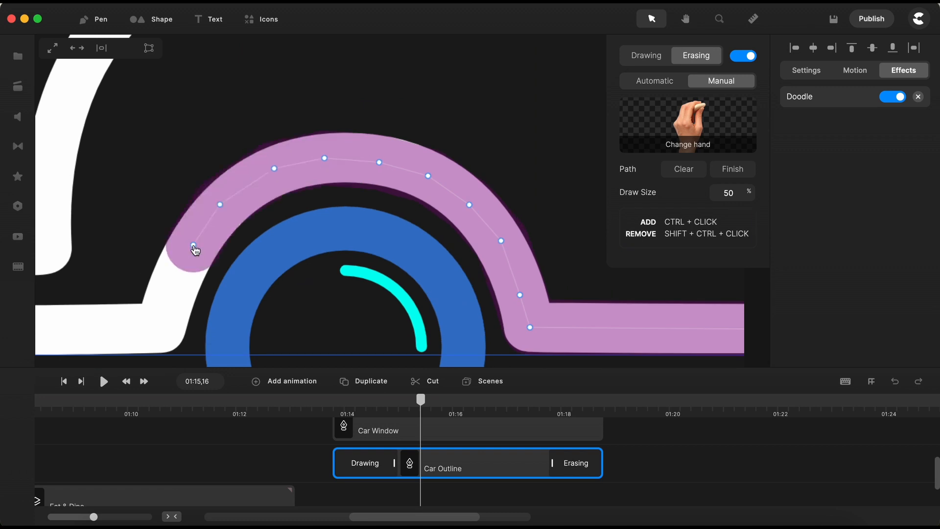
{"action": "left_click", "coordinate": [192, 245], "text": "ctrl"}
Continue the erasing path from the foot of the arch along the front bottom line and around the bumper.
{"action": "left_click", "coordinate": [162, 333], "text": "ctrl"}
{"action": "scroll", "coordinate": [178, 294], "scroll_direction": "up", "scroll_amount": 3}
{"action": "left_click", "coordinate": [238, 267], "text": "ctrl"}
{"action": "left_click", "coordinate": [238, 169], "text": "ctrl"}
{"action": "left_click", "coordinate": [292, 155], "text": "ctrl"}
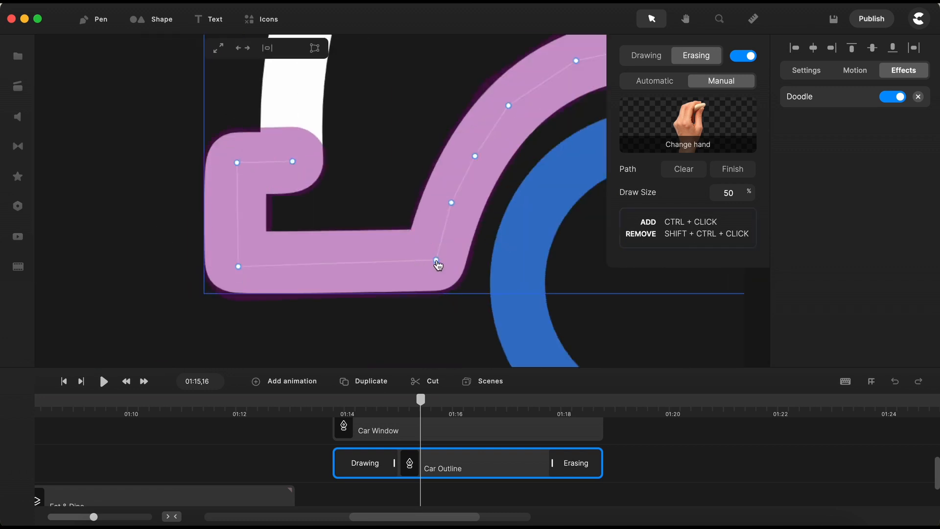
Continue the erasing path up the front and along the curved hood to the base of the windshield.
{"action": "scroll", "coordinate": [437, 261], "scroll_direction": "down", "scroll_amount": 3}
{"action": "left_click", "coordinate": [337, 237], "text": "ctrl"}
{"action": "left_click", "coordinate": [345, 199], "text": "ctrl"}
{"action": "left_click", "coordinate": [360, 161], "text": "ctrl"}
{"action": "left_click", "coordinate": [381, 130], "text": "ctrl"}
{"action": "left_click", "coordinate": [411, 106], "text": "ctrl"}
{"action": "left_click", "coordinate": [444, 87], "text": "ctrl"}
{"action": "left_click", "coordinate": [484, 76], "text": "ctrl"}
{"action": "left_click", "coordinate": [521, 72], "text": "ctrl"}
{"action": "left_click", "coordinate": [554, 72], "text": "ctrl"}
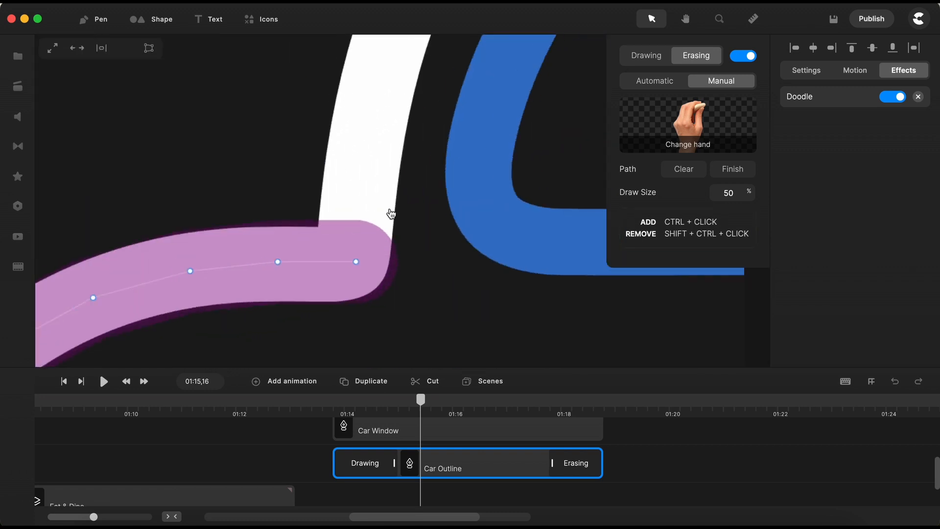
Extend the erasing path up the windshield and along the roof to its rear end, and finish the path.
{"action": "left_click", "coordinate": [382, 163], "text": "ctrl"}
{"action": "left_click", "coordinate": [407, 125], "text": "ctrl"}
{"action": "left_click", "coordinate": [443, 95], "text": "ctrl"}
{"action": "left_click", "coordinate": [491, 71], "text": "ctrl"}
{"action": "scroll", "coordinate": [493, 76], "scroll_direction": "down", "scroll_amount": 6}
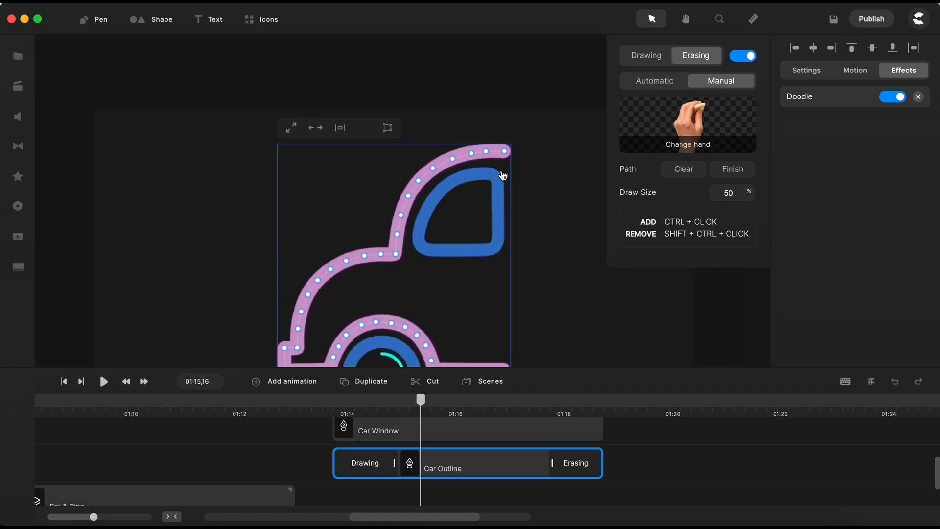
{"action": "left_click", "coordinate": [732, 169]}
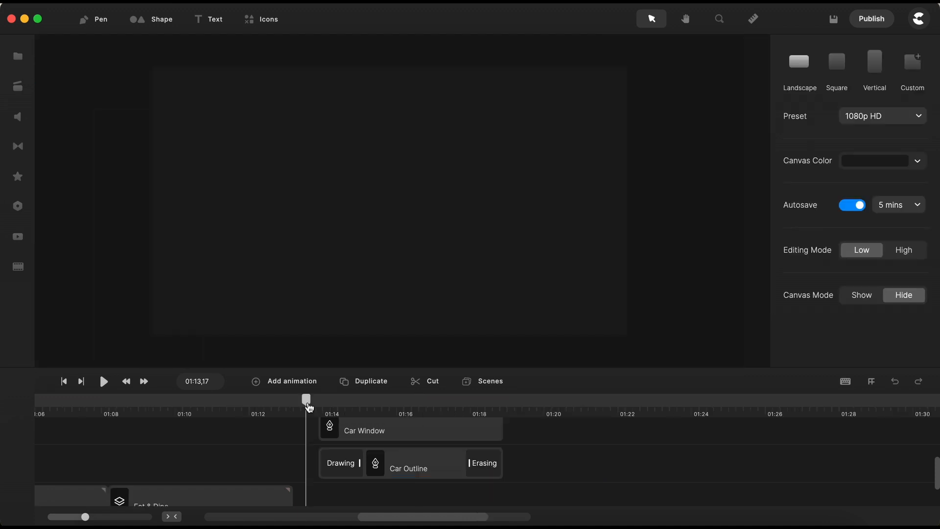
Preview the outline's drawing and slightly lengthen the Erasing section of the Car Outline clip.
{"action": "mouse_move", "coordinate": [307, 403]}
{"action": "left_mouse_down"}
{"action": "mouse_move", "coordinate": [506, 392]}
{"action": "mouse_move", "coordinate": [375, 401]}
{"action": "left_mouse_up"}
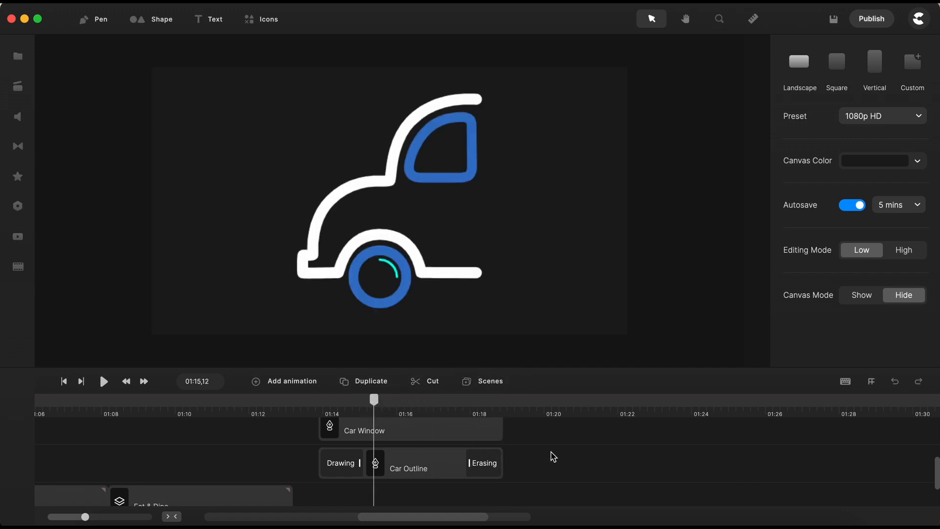
{"action": "left_click", "coordinate": [479, 470]}
{"action": "left_click_drag", "start_coordinate": [471, 463], "coordinate": [464, 463]}
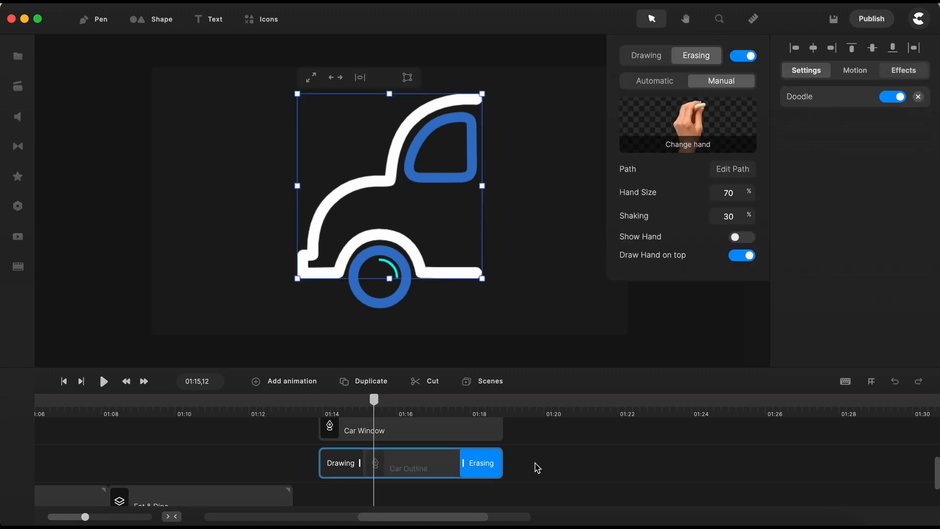
{"action": "left_click", "coordinate": [536, 466]}
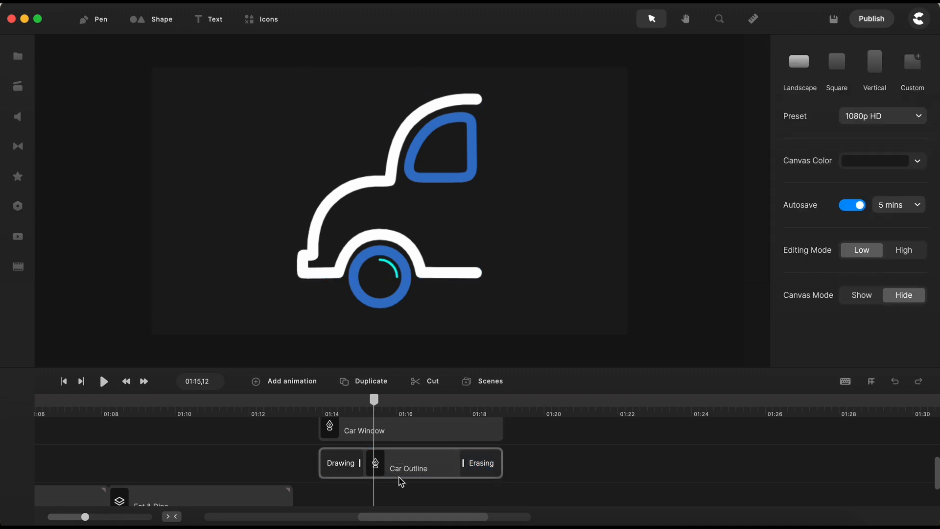
Duplicate the Car Outline clip and enlarge the timeline area to show both copies.
{"action": "left_click", "coordinate": [399, 480]}
{"action": "left_click", "coordinate": [371, 382]}
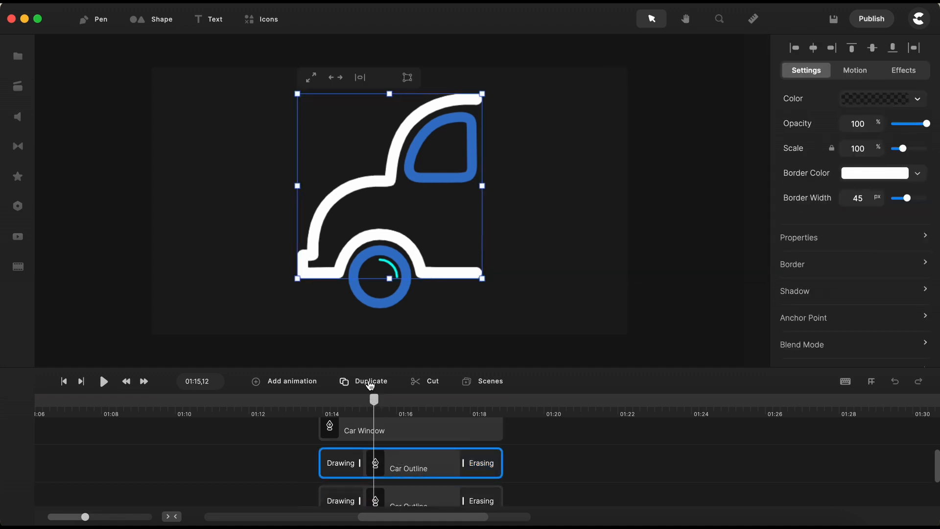
{"action": "left_click_drag", "start_coordinate": [469, 369], "coordinate": [469, 349]}
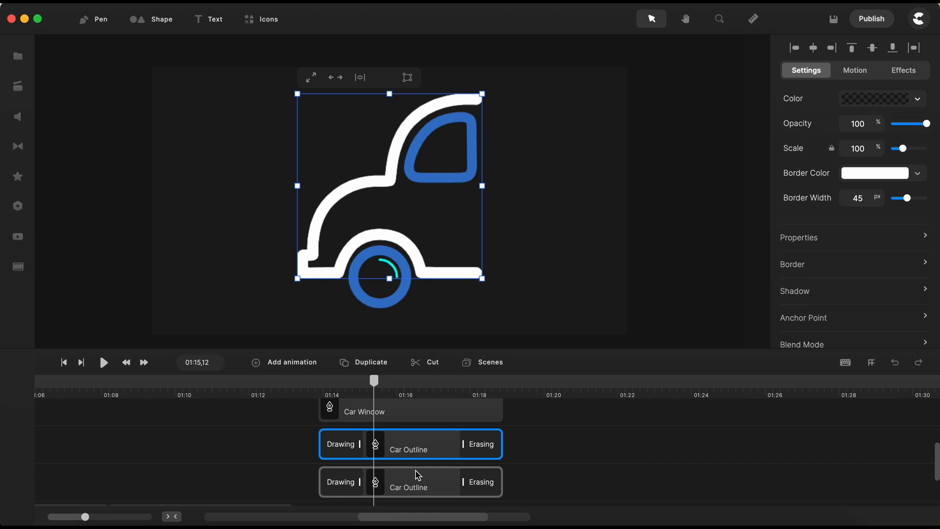
Set the upper Car Outline copy's border color to the cyan favorite 00fff2.
{"action": "left_click", "coordinate": [840, 175]}
{"action": "scroll", "coordinate": [676, 310], "scroll_direction": "down", "scroll_amount": 5}
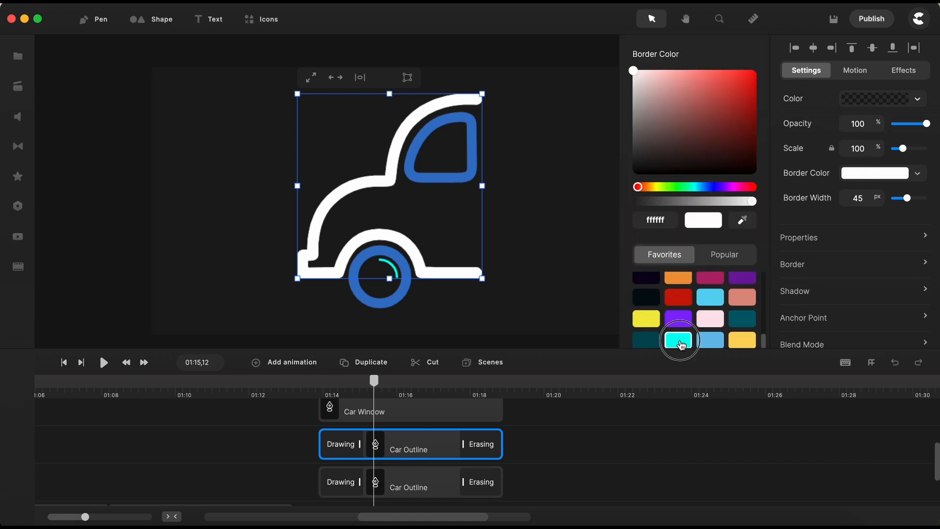
{"action": "left_click", "coordinate": [681, 343]}
{"action": "left_click", "coordinate": [529, 434]}
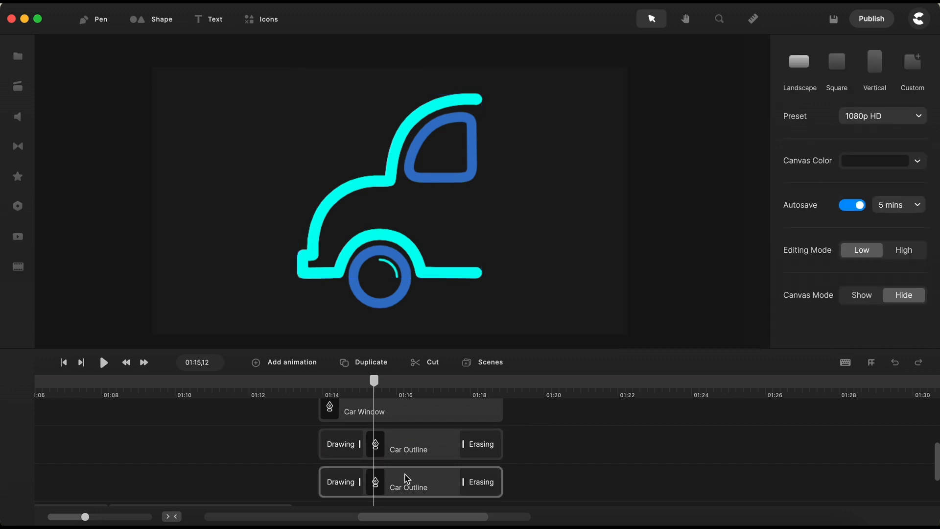
Trim the start of the upper Car Outline clip to 01:14,02 so it begins after the lower copy.
{"action": "left_click_drag", "start_coordinate": [458, 390], "coordinate": [518, 389]}
{"action": "left_click_drag", "start_coordinate": [257, 445], "coordinate": [273, 445]}
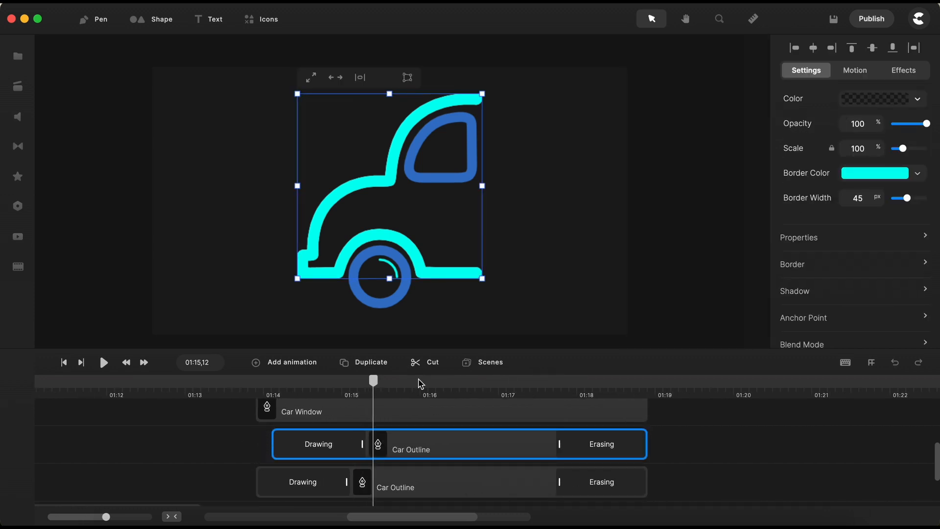
{"action": "left_click_drag", "start_coordinate": [420, 390], "coordinate": [586, 391]}
{"action": "scroll", "coordinate": [500, 411], "scroll_direction": "left", "scroll_amount": 5}
{"action": "left_click", "coordinate": [324, 394]}
{"action": "left_click_drag", "start_coordinate": [380, 388], "coordinate": [443, 391]}
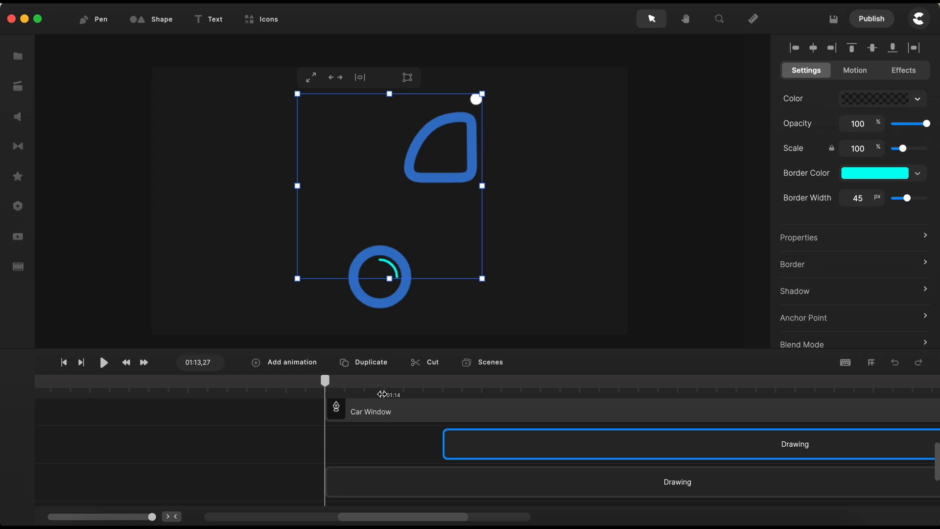
{"action": "left_click", "coordinate": [422, 394]}
{"action": "left_click_drag", "start_coordinate": [443, 451], "coordinate": [427, 453]}
{"action": "left_click_drag", "start_coordinate": [522, 390], "coordinate": [381, 396]}
{"action": "scroll", "coordinate": [538, 441], "scroll_direction": "right", "scroll_amount": 11}
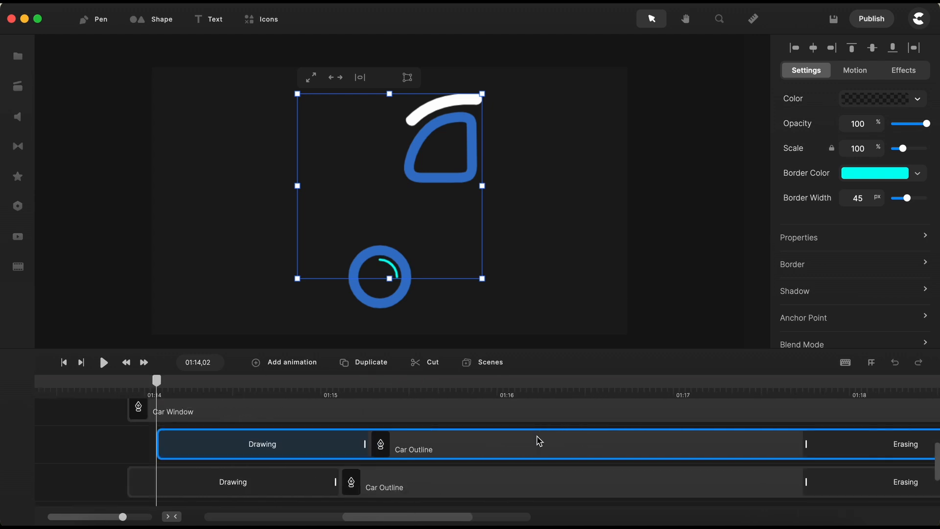
Trim the end of the upper Car Outline clip to 01:18,22 and preview the staggered outlines.
{"action": "scroll", "coordinate": [539, 442], "scroll_direction": "right", "scroll_amount": 5}
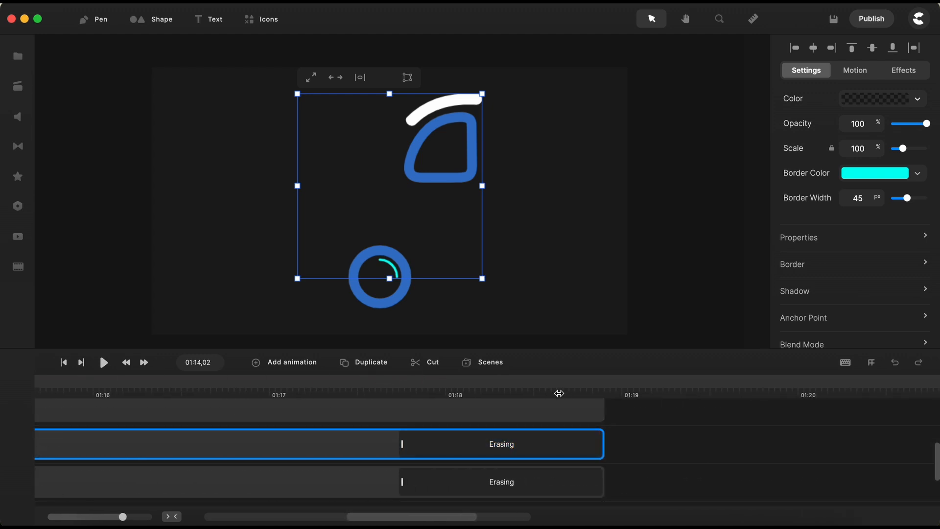
{"action": "left_click", "coordinate": [559, 393]}
{"action": "left_click_drag", "start_coordinate": [607, 392], "coordinate": [808, 405]}
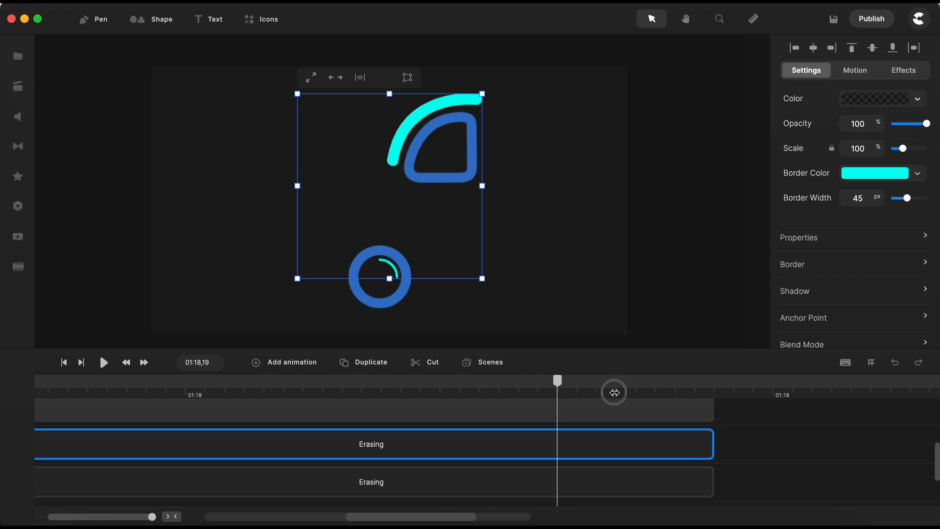
{"action": "left_click", "coordinate": [615, 393]}
{"action": "left_click_drag", "start_coordinate": [711, 451], "coordinate": [612, 447]}
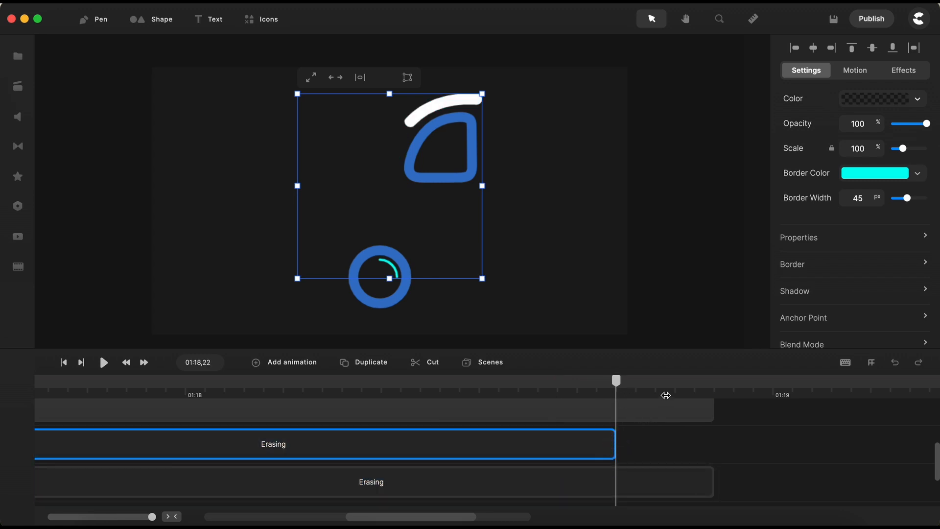
{"action": "left_click_drag", "start_coordinate": [666, 394], "coordinate": [363, 393]}
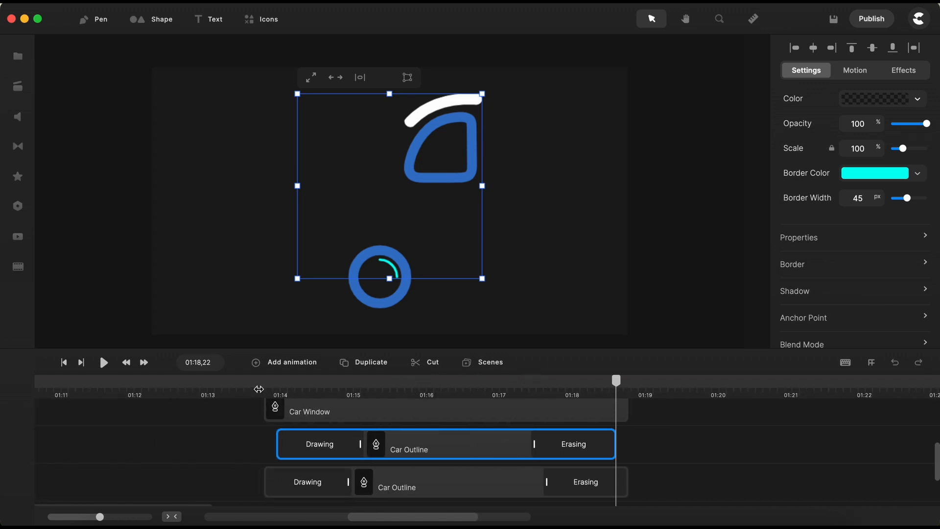
{"action": "left_click", "coordinate": [258, 390]}
{"action": "mouse_move", "coordinate": [258, 382]}
{"action": "left_mouse_down"}
{"action": "mouse_move", "coordinate": [340, 376]}
{"action": "mouse_move", "coordinate": [382, 358]}
{"action": "left_mouse_up"}
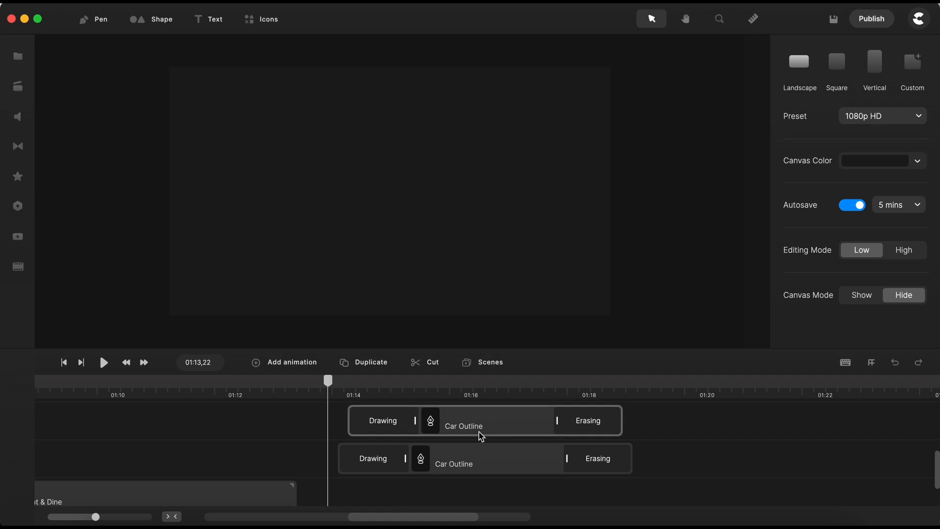
Set the upper Car Outline clip's border color to white.
{"action": "left_click", "coordinate": [484, 431]}
{"action": "left_click", "coordinate": [865, 172]}
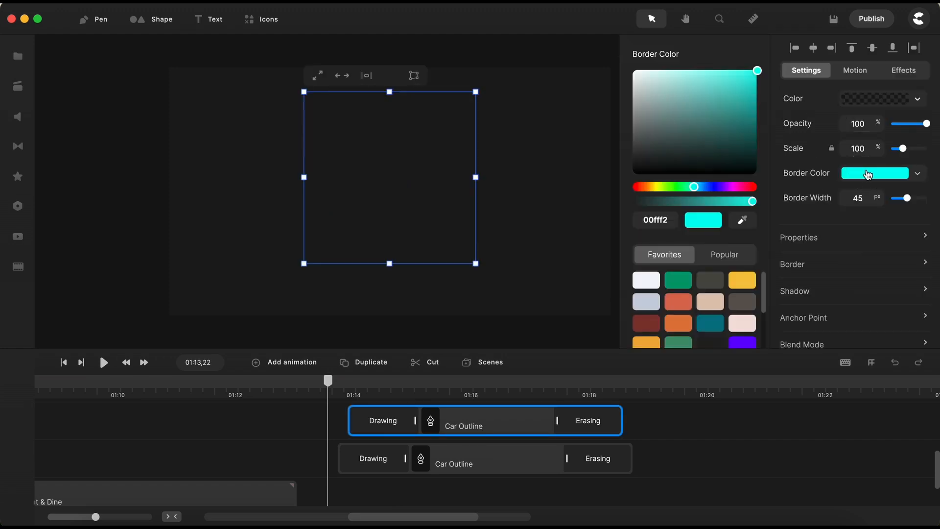
{"action": "left_click_drag", "start_coordinate": [680, 119], "coordinate": [627, 60]}
Set the lower Car Outline clip's border color to the cyan favorite and preview the drawing animation.
{"action": "left_click", "coordinate": [499, 449]}
{"action": "left_click", "coordinate": [874, 175]}
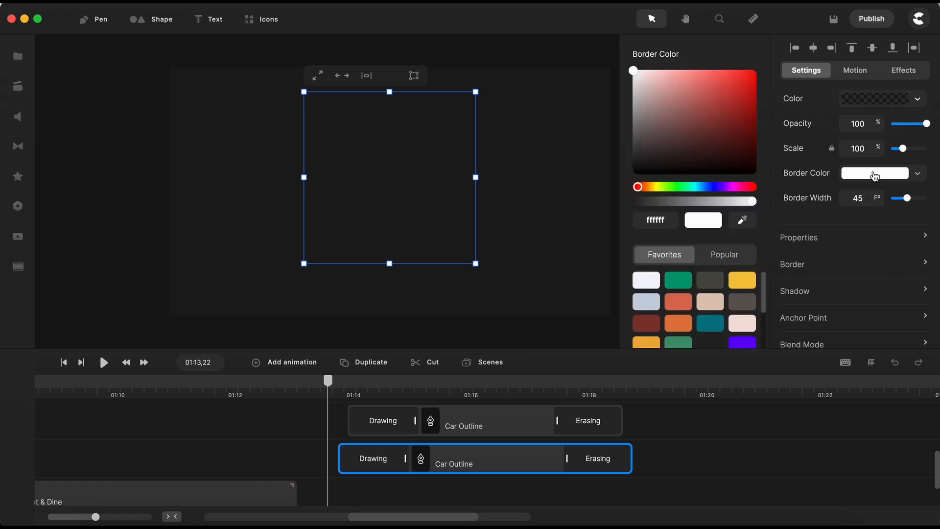
{"action": "scroll", "coordinate": [718, 334], "scroll_direction": "down", "scroll_amount": 5}
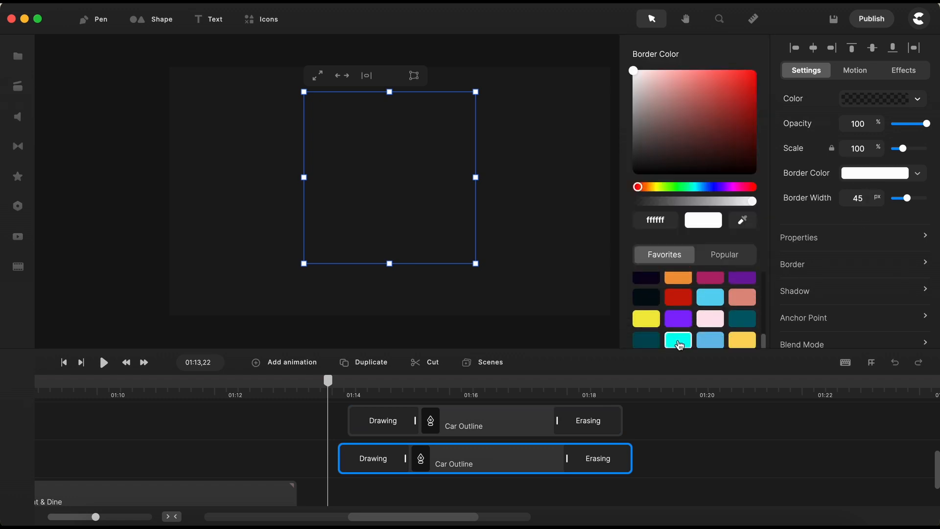
{"action": "left_click", "coordinate": [678, 340]}
{"action": "left_click", "coordinate": [659, 484]}
{"action": "mouse_move", "coordinate": [328, 381]}
{"action": "left_mouse_down"}
{"action": "mouse_move", "coordinate": [347, 388]}
{"action": "mouse_move", "coordinate": [458, 373]}
{"action": "left_mouse_up"}
Set the Car Window's border color to the cyan favorite 00fff2.
{"action": "scroll", "coordinate": [595, 442], "scroll_direction": "up", "scroll_amount": 3}
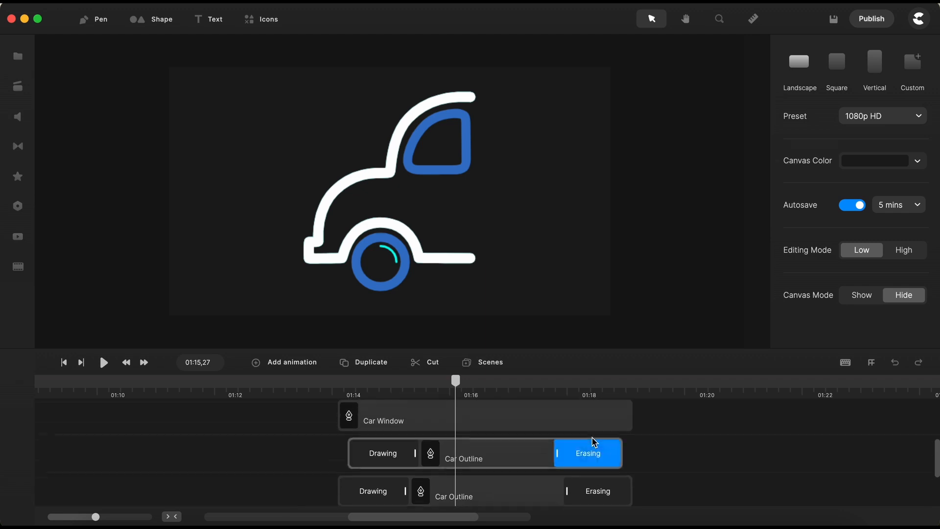
{"action": "left_click", "coordinate": [535, 430]}
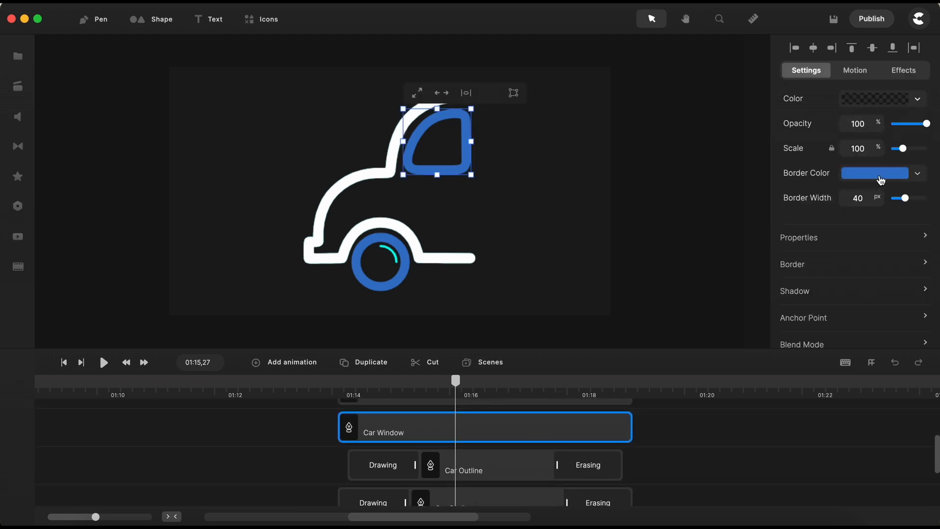
{"action": "left_click", "coordinate": [882, 180]}
{"action": "scroll", "coordinate": [710, 325], "scroll_direction": "down", "scroll_amount": 8}
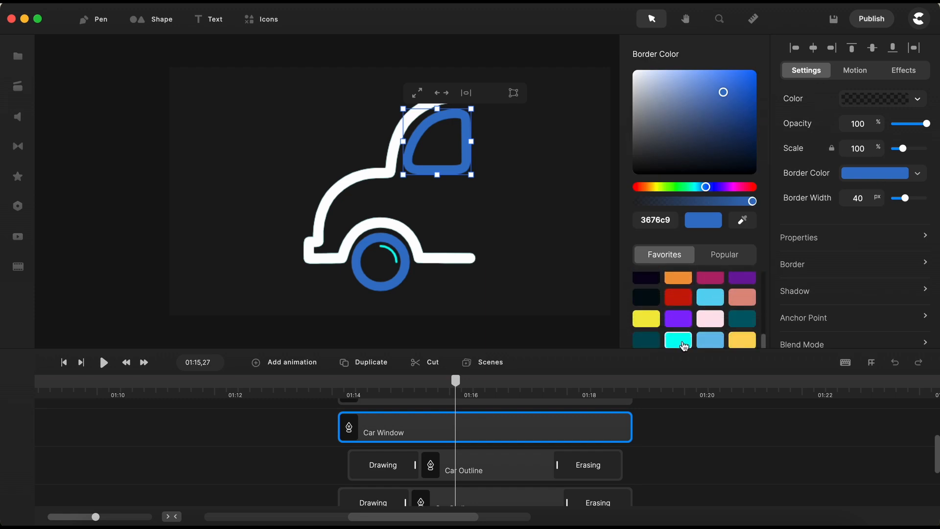
{"action": "left_click", "coordinate": [679, 340]}
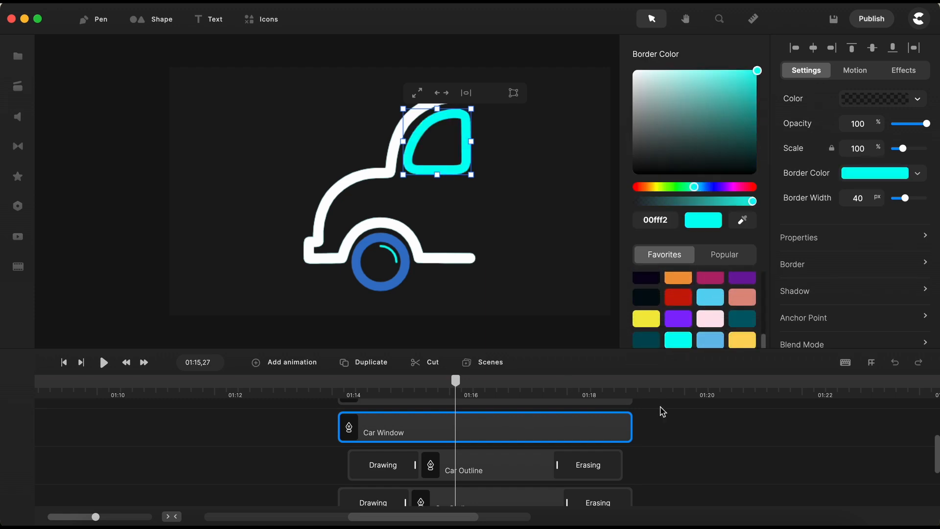
{"action": "left_click", "coordinate": [662, 412]}
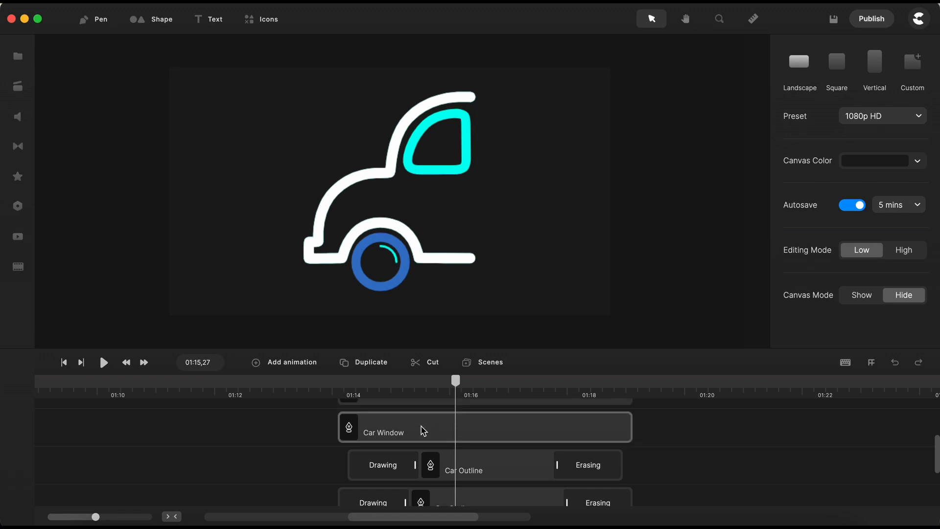
Apply the Doodle effect to the Car Window clip with Drawing set to Manual and Show Hand turned off.
{"action": "left_click", "coordinate": [415, 434]}
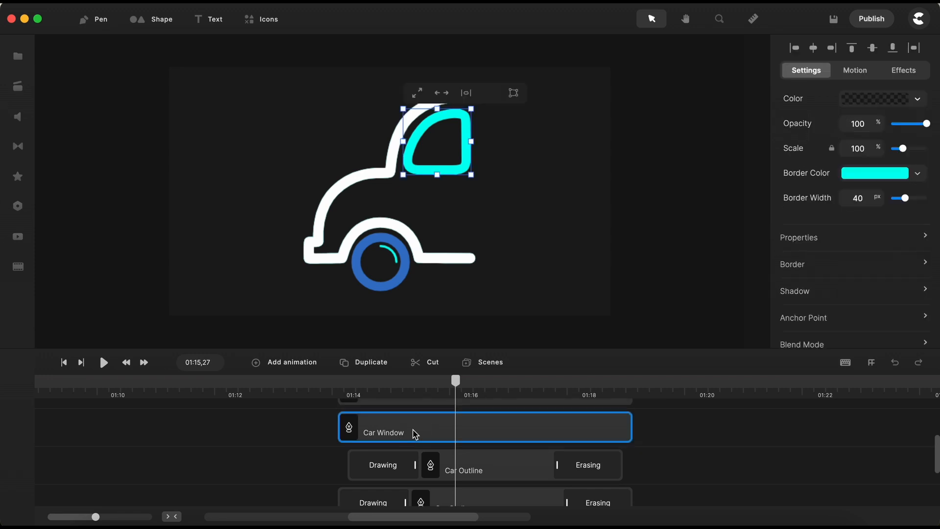
{"action": "left_click", "coordinate": [18, 184]}
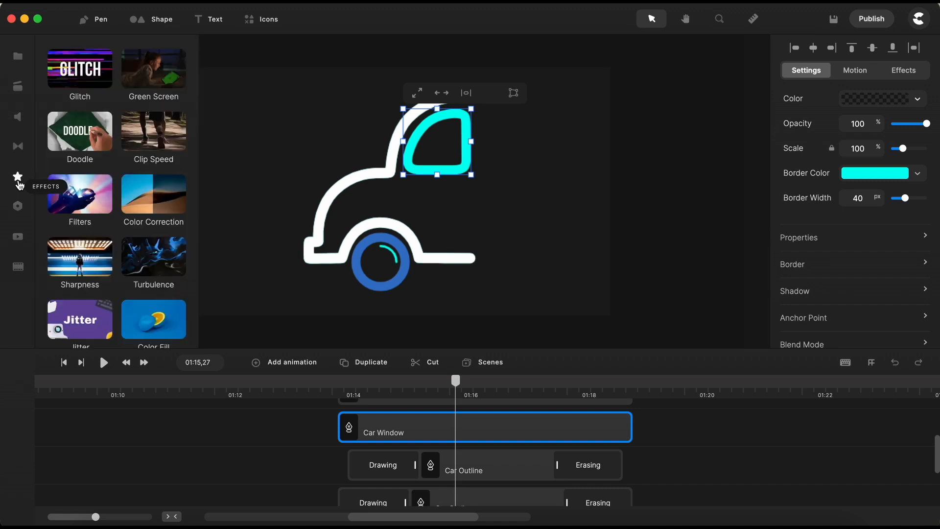
{"action": "mouse_move", "coordinate": [78, 141]}
{"action": "left_mouse_down"}
{"action": "mouse_move", "coordinate": [413, 357]}
{"action": "mouse_move", "coordinate": [447, 408]}
{"action": "mouse_move", "coordinate": [448, 429]}
{"action": "left_mouse_up"}
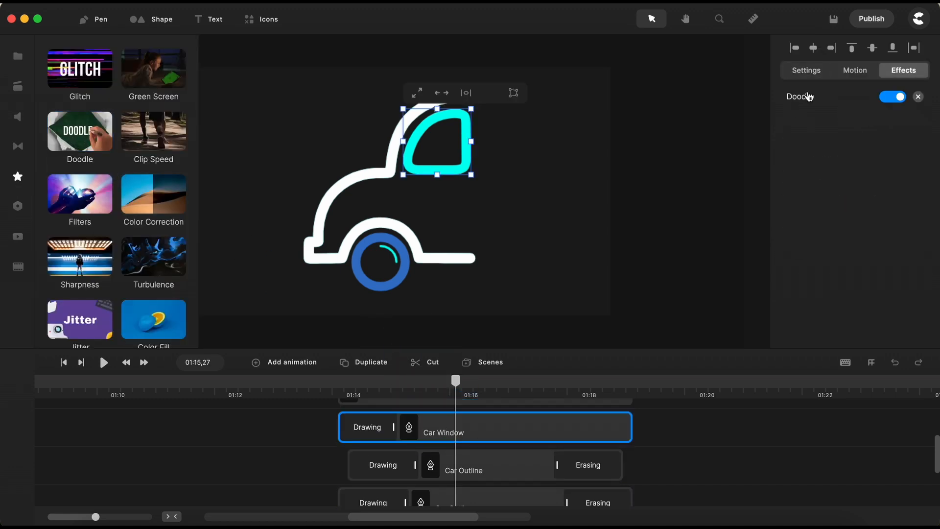
{"action": "left_click", "coordinate": [801, 100]}
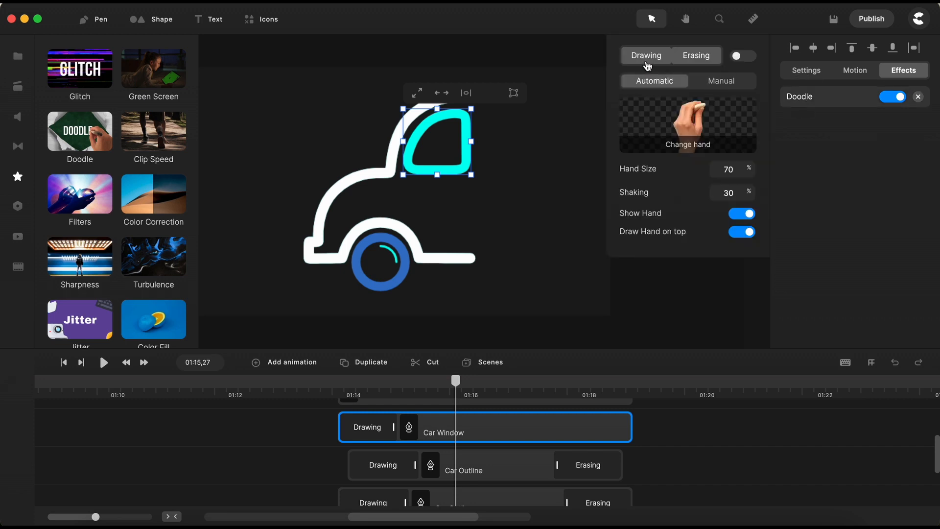
{"action": "left_click", "coordinate": [647, 63]}
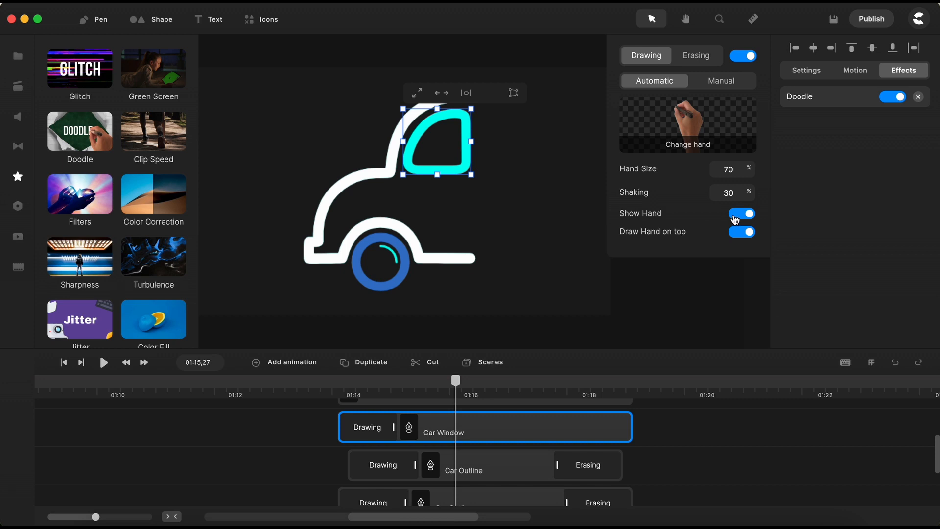
{"action": "left_click", "coordinate": [727, 90]}
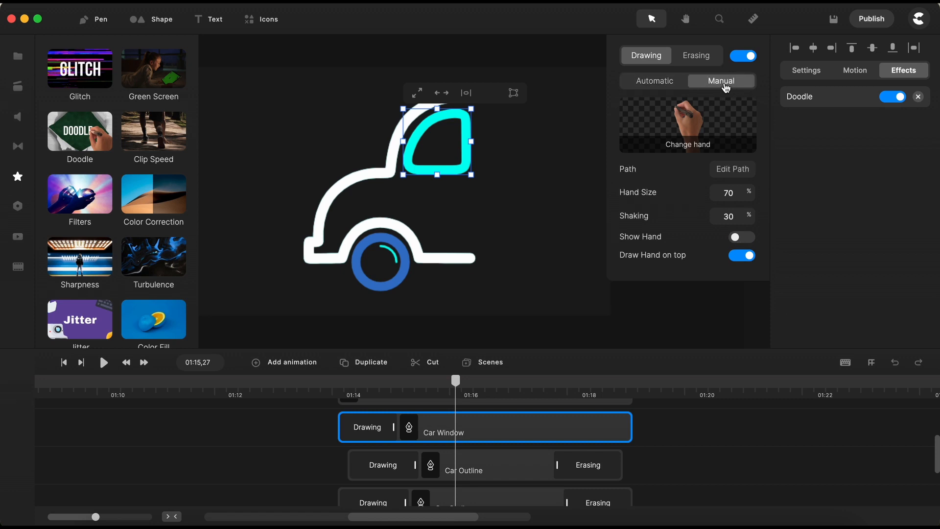
Clear the Car Window's automatic drawing path and set its draw size to 50%.
{"action": "left_click", "coordinate": [733, 168]}
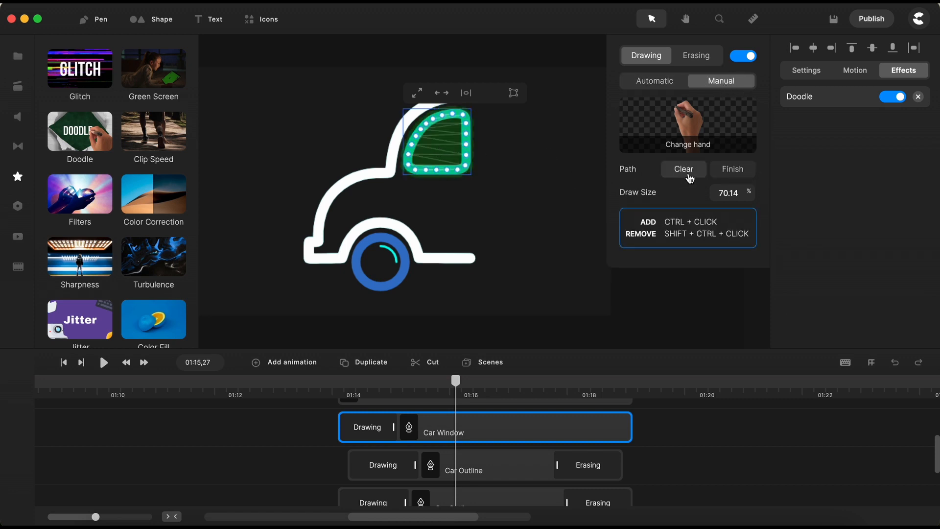
{"action": "left_click", "coordinate": [686, 173]}
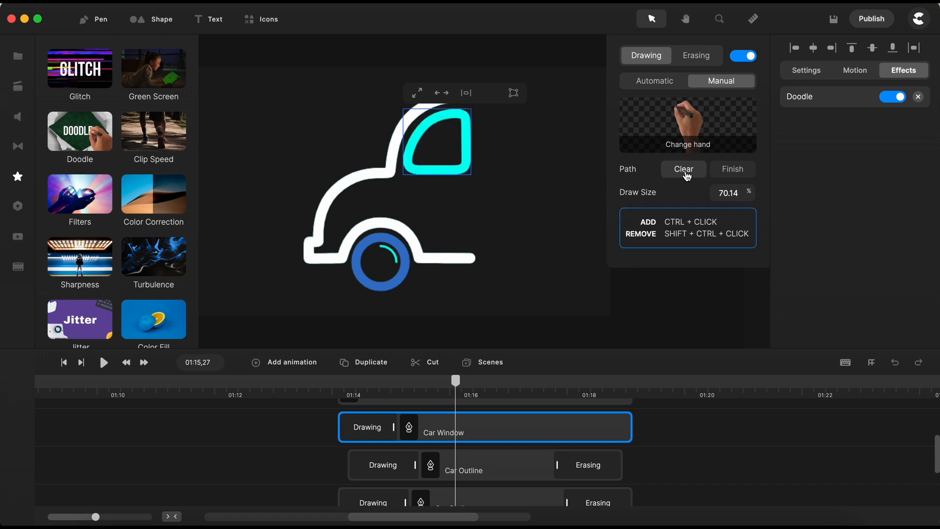
{"action": "double_click", "coordinate": [732, 195]}
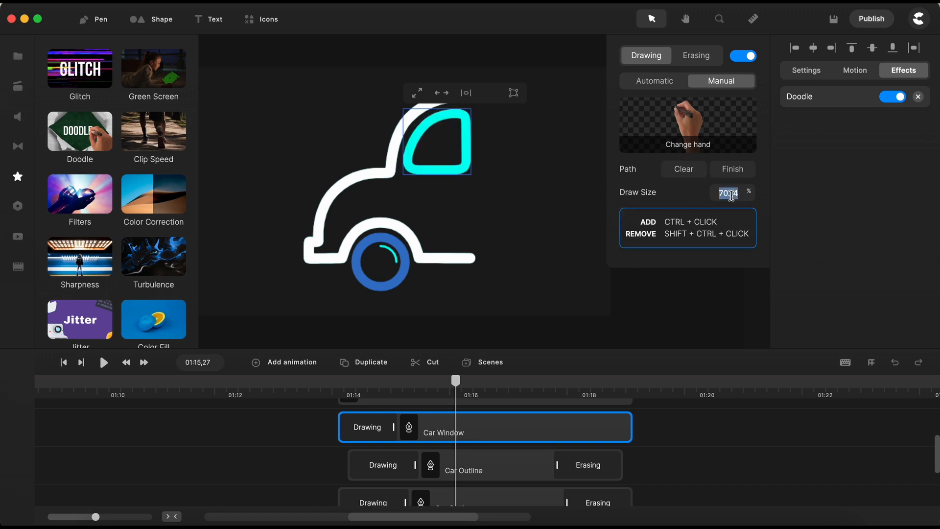
{"action": "type", "text": "50"}
Plot the drawing path clockwise around the window frame from its upper-right corner until the whole frame is covered, and finish the path.
{"action": "scroll", "coordinate": [461, 118], "scroll_direction": "up", "scroll_amount": 5}
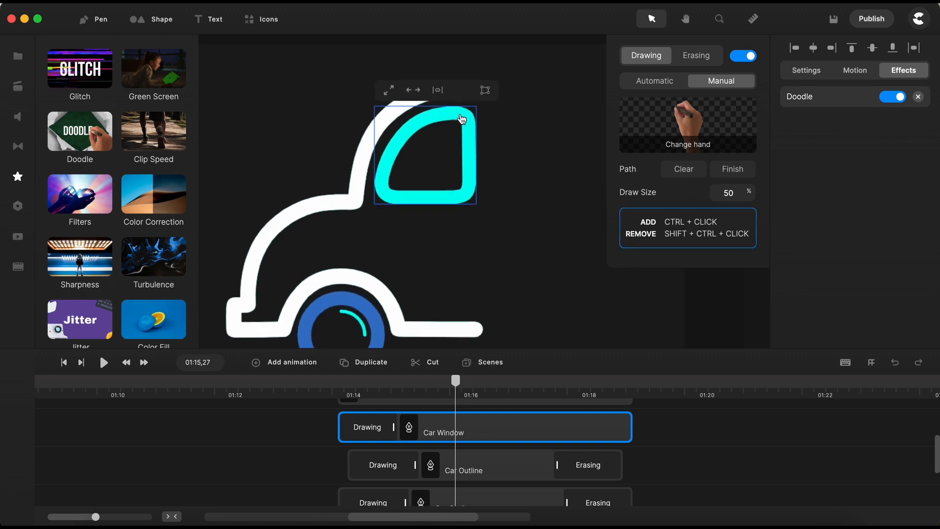
{"action": "scroll", "coordinate": [460, 119], "scroll_direction": "up", "scroll_amount": 2}
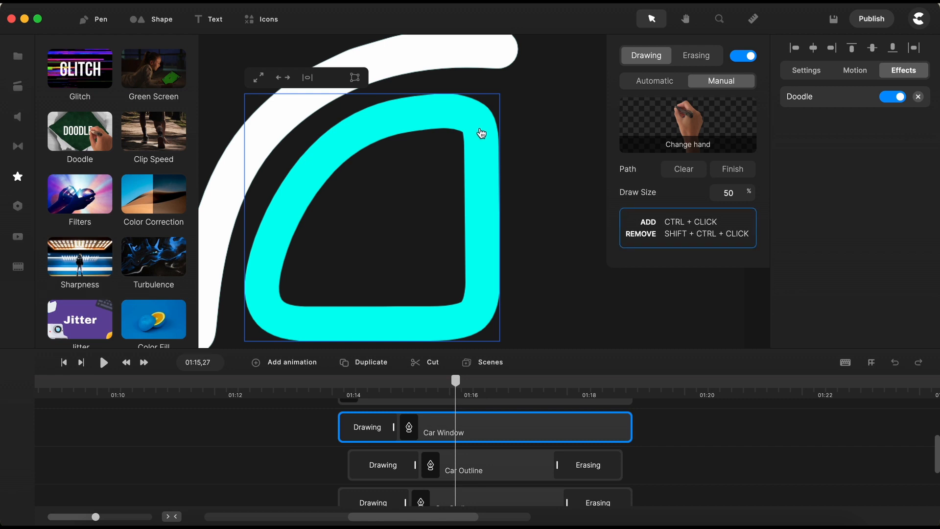
{"action": "left_click", "coordinate": [480, 127]}
{"action": "left_click", "coordinate": [484, 299]}
{"action": "left_click", "coordinate": [463, 321]}
{"action": "left_click", "coordinate": [297, 325]}
{"action": "left_click", "coordinate": [269, 312]}
{"action": "left_click", "coordinate": [263, 276]}
{"action": "left_click", "coordinate": [280, 225]}
{"action": "left_click", "coordinate": [313, 171]}
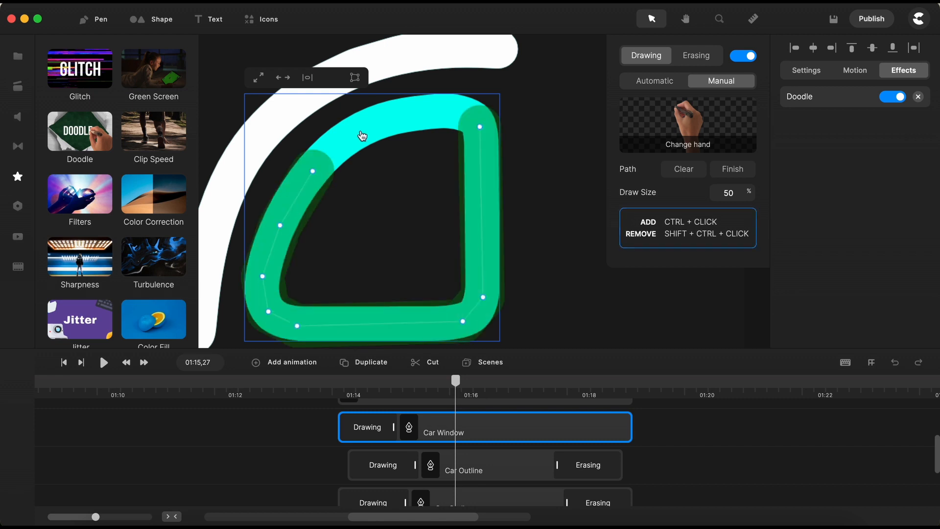
{"action": "left_click", "coordinate": [361, 129]}
{"action": "left_click", "coordinate": [417, 113]}
{"action": "left_click", "coordinate": [461, 109]}
{"action": "left_click", "coordinate": [474, 115]}
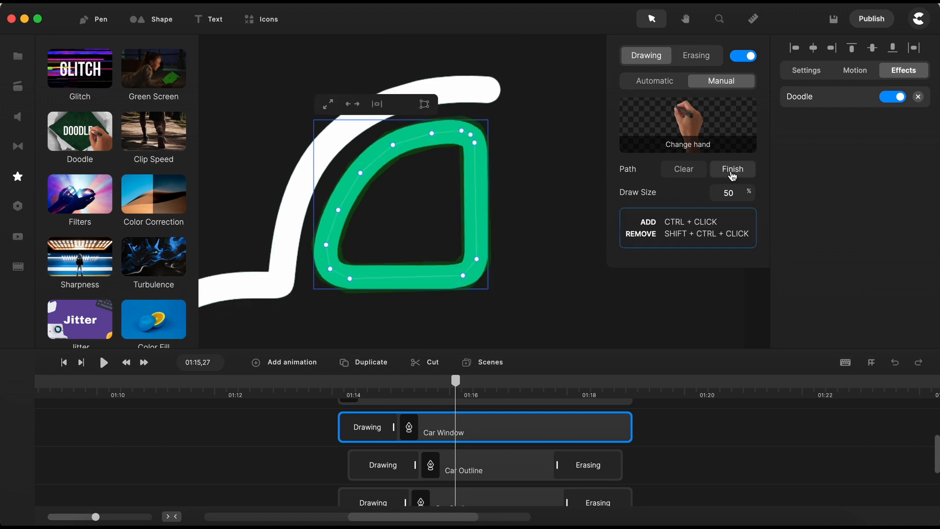
{"action": "left_click", "coordinate": [734, 171]}
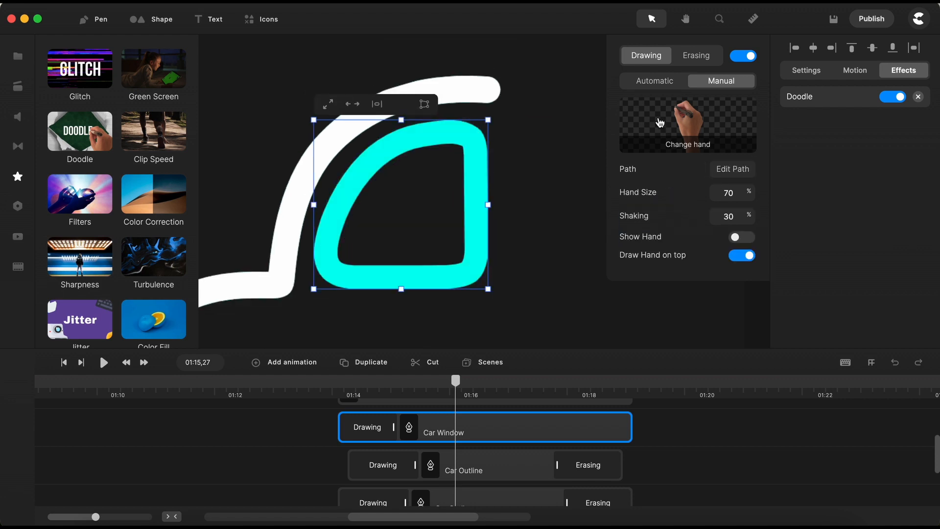
Enable Erasing for the Car Window's Doodle effect, with the hand hidden and the mode set to Manual.
{"action": "left_click", "coordinate": [704, 58]}
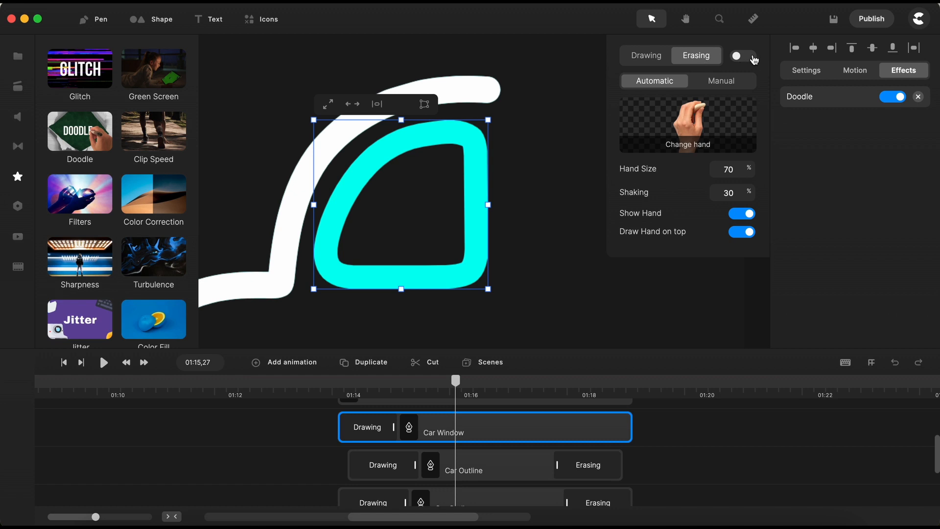
{"action": "left_click", "coordinate": [753, 57]}
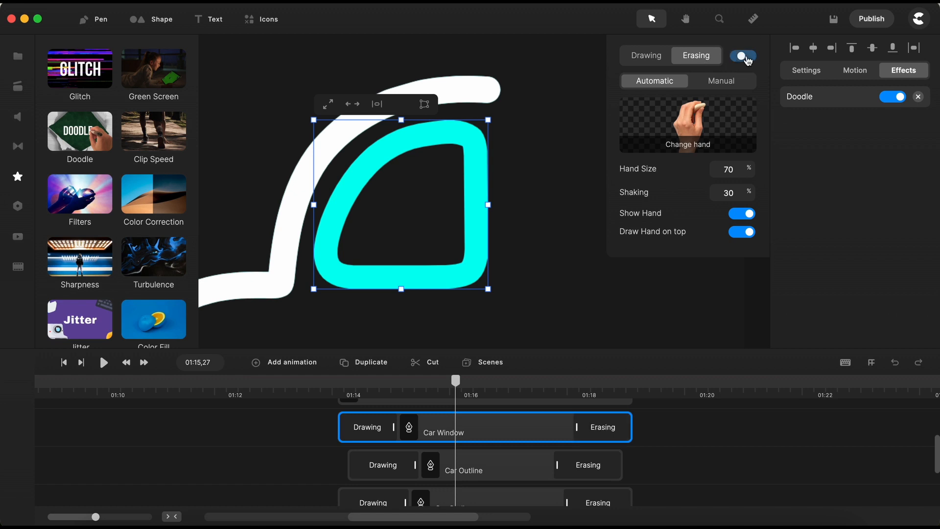
{"action": "left_click", "coordinate": [734, 215]}
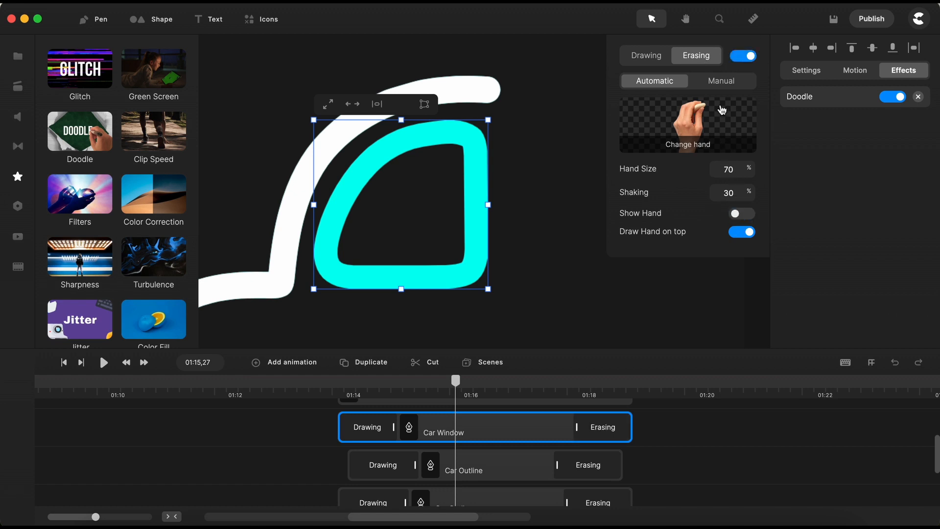
{"action": "left_click", "coordinate": [728, 86]}
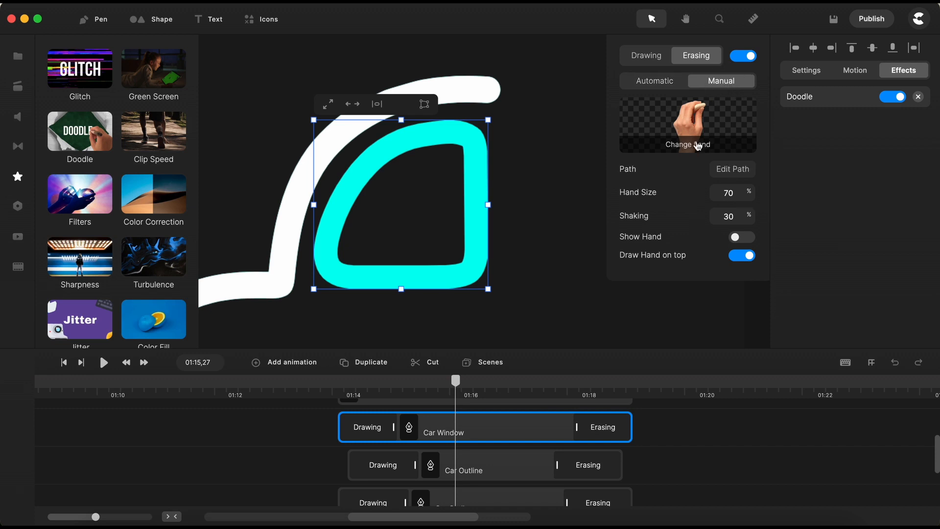
Clear the Car Window's default erasing path and set its draw size to 50%.
{"action": "left_click", "coordinate": [733, 175]}
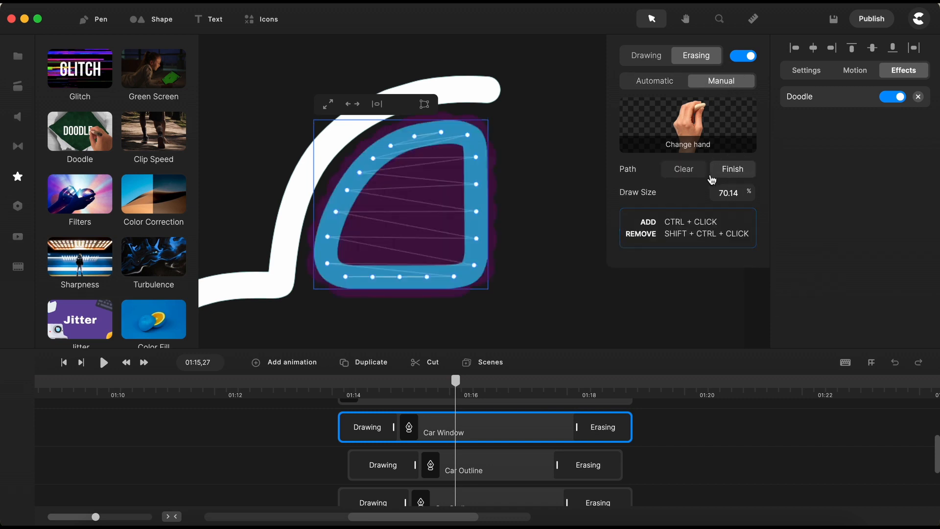
{"action": "left_click", "coordinate": [689, 175]}
{"action": "double_click", "coordinate": [729, 194]}
{"action": "type", "text": "50"}
Plot the erasing path counterclockwise along the window frame from its upper-right corner and finish the path.
{"action": "scroll", "coordinate": [467, 140], "scroll_direction": "up", "scroll_amount": 5}
{"action": "left_click", "coordinate": [478, 138], "text": "ctrl"}
{"action": "left_click", "coordinate": [447, 128], "text": "ctrl"}
{"action": "left_click", "coordinate": [393, 136], "text": "ctrl"}
{"action": "left_click", "coordinate": [333, 163], "text": "ctrl"}
{"action": "left_click", "coordinate": [297, 205], "text": "ctrl"}
{"action": "left_click", "coordinate": [267, 261], "text": "ctrl"}
{"action": "left_click", "coordinate": [259, 313], "text": "ctrl"}
{"action": "scroll", "coordinate": [283, 335], "scroll_direction": "down", "scroll_amount": 4}
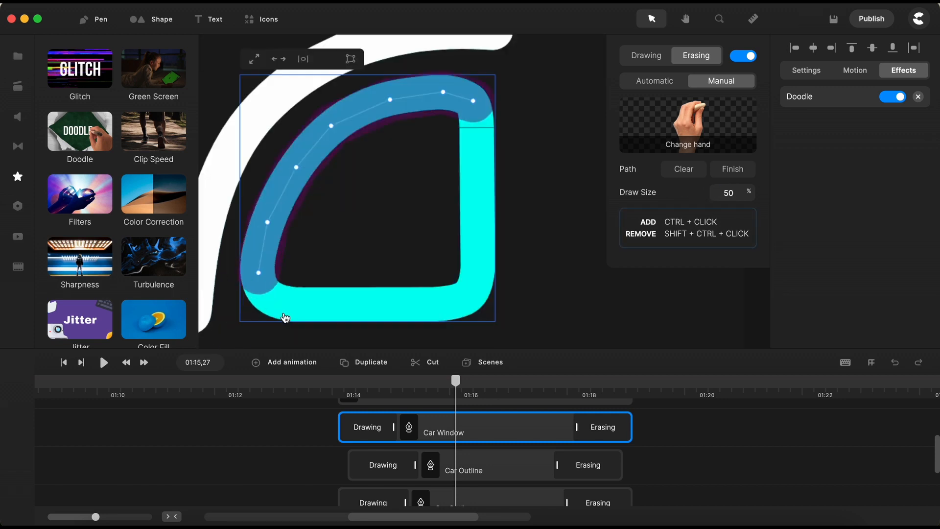
{"action": "scroll", "coordinate": [480, 128], "scroll_direction": "down", "scroll_amount": 4}
{"action": "left_click", "coordinate": [734, 171]}
{"action": "left_click", "coordinate": [519, 239]}
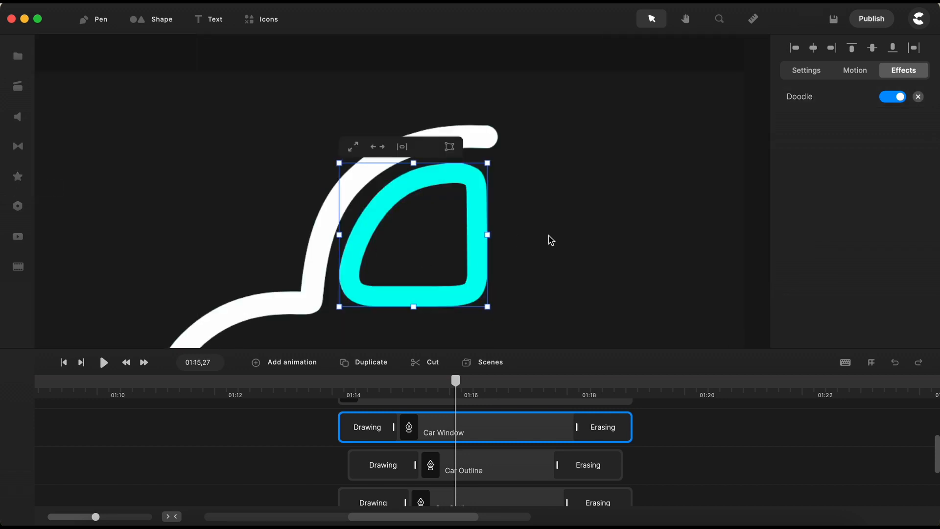
Duplicate the Car Window clip and trim the upper copy's start and end in line with the upper Car Outline clip.
{"action": "scroll", "coordinate": [520, 240], "scroll_direction": "down", "scroll_amount": 5}
{"action": "left_click", "coordinate": [653, 449]}
{"action": "mouse_move", "coordinate": [346, 390]}
{"action": "left_mouse_down"}
{"action": "mouse_move", "coordinate": [374, 380]}
{"action": "mouse_move", "coordinate": [619, 378]}
{"action": "mouse_move", "coordinate": [556, 381]}
{"action": "left_mouse_up"}
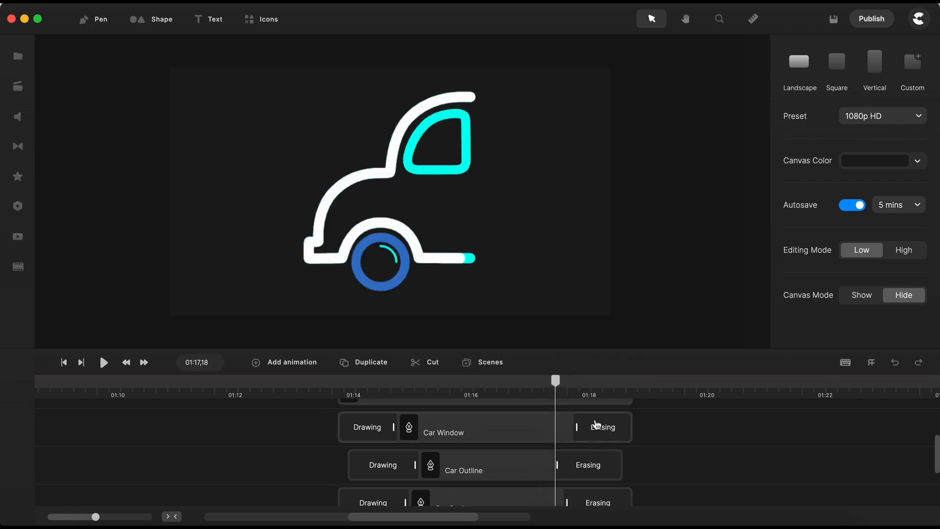
{"action": "left_click", "coordinate": [504, 437]}
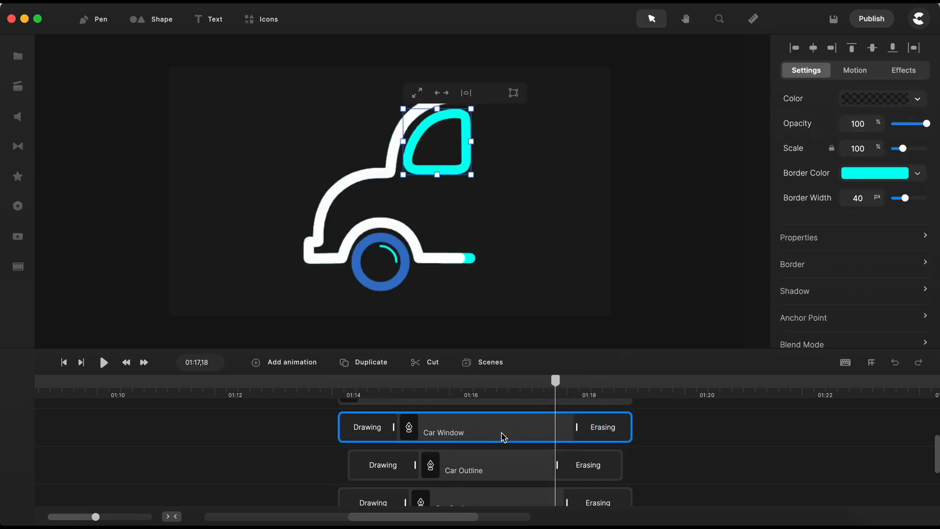
{"action": "left_click", "coordinate": [370, 366]}
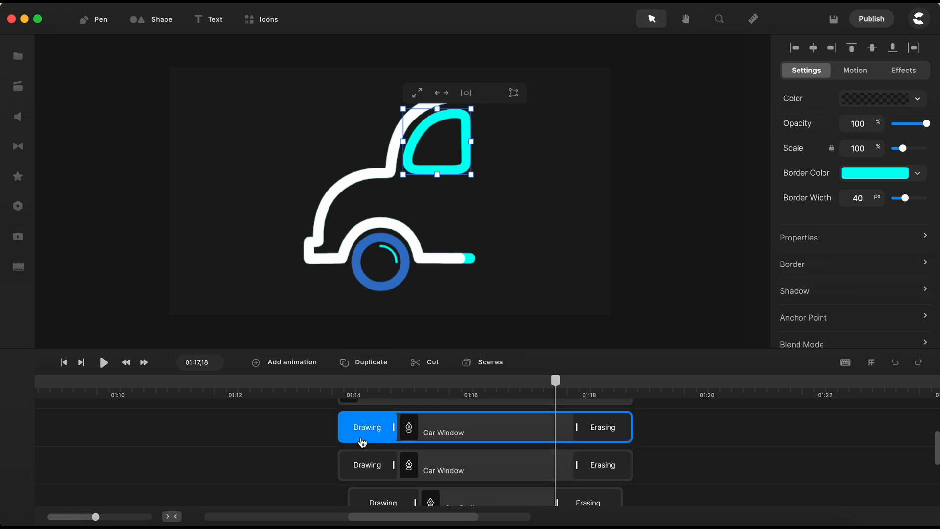
{"action": "left_click_drag", "start_coordinate": [344, 430], "coordinate": [353, 429]}
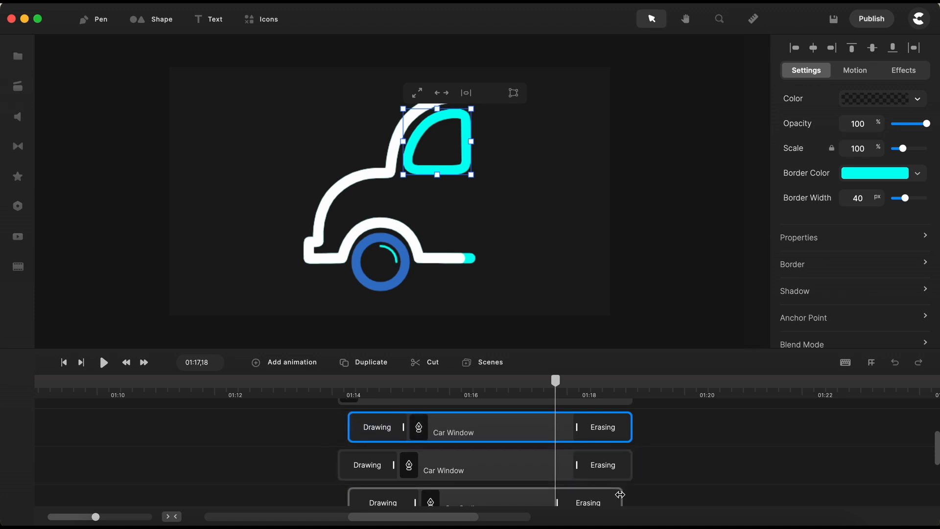
{"action": "left_click_drag", "start_coordinate": [632, 434], "coordinate": [622, 433]}
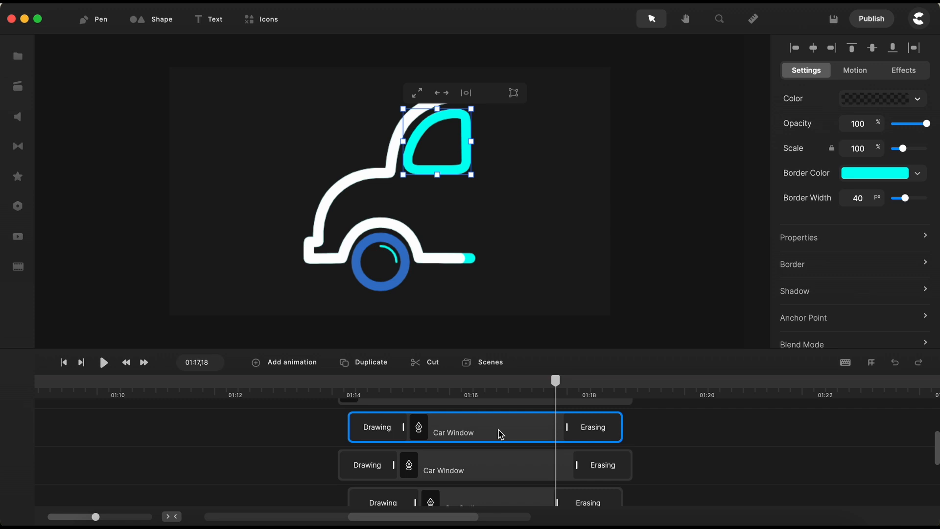
Set the upper Car Window clip's border color to white ffffff and preview the frame at 01:17,12.
{"action": "left_click", "coordinate": [873, 175]}
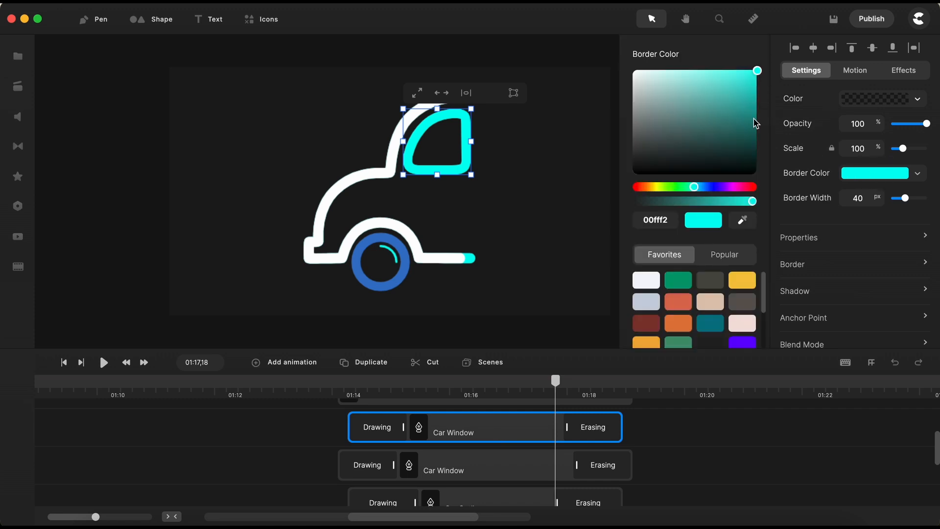
{"action": "left_click_drag", "start_coordinate": [675, 107], "coordinate": [631, 70]}
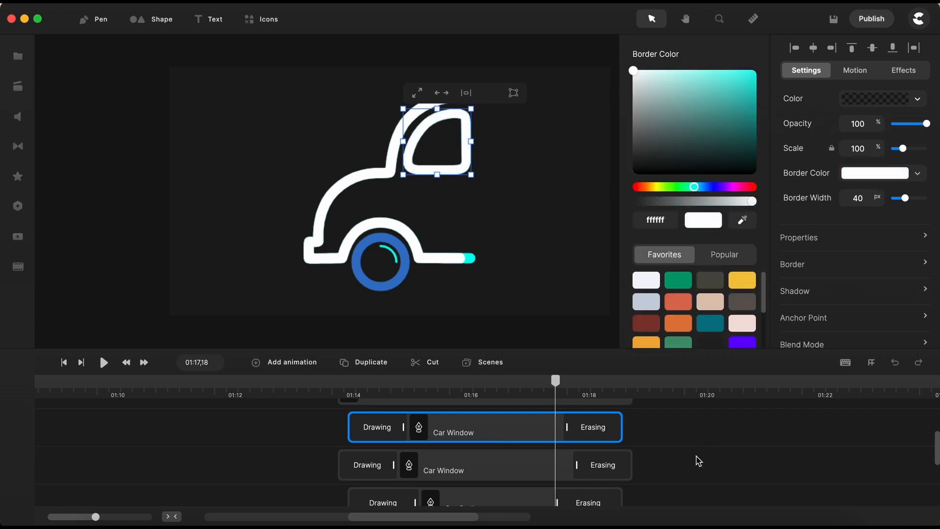
{"action": "left_click", "coordinate": [699, 459]}
{"action": "mouse_move", "coordinate": [556, 380]}
{"action": "left_mouse_down"}
{"action": "mouse_move", "coordinate": [353, 379]}
{"action": "mouse_move", "coordinate": [606, 365]}
{"action": "mouse_move", "coordinate": [544, 378]}
{"action": "left_mouse_up"}
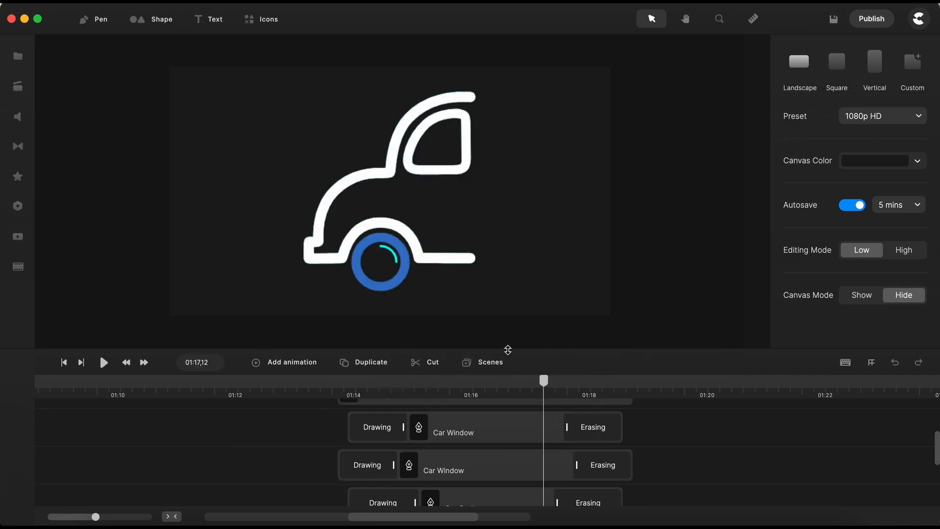
Enlarge the timeline area and group the two Car Window clips with the two Car Outline clips.
{"action": "left_click_drag", "start_coordinate": [508, 349], "coordinate": [507, 277]}
{"action": "left_click", "coordinate": [642, 373]}
{"action": "mouse_move", "coordinate": [642, 373]}
{"action": "left_mouse_down"}
{"action": "mouse_move", "coordinate": [562, 479]}
{"action": "mouse_move", "coordinate": [505, 486]}
{"action": "left_mouse_up"}
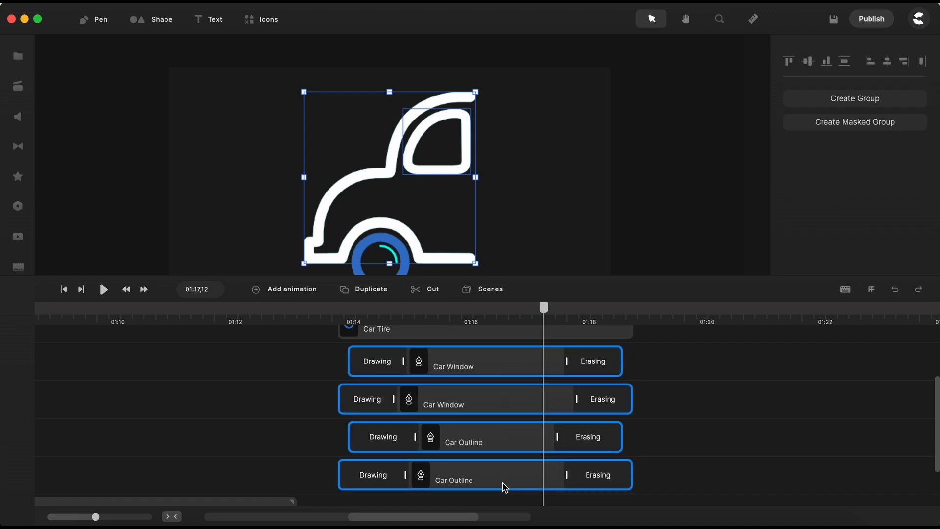
{"action": "key", "text": "super+g"}
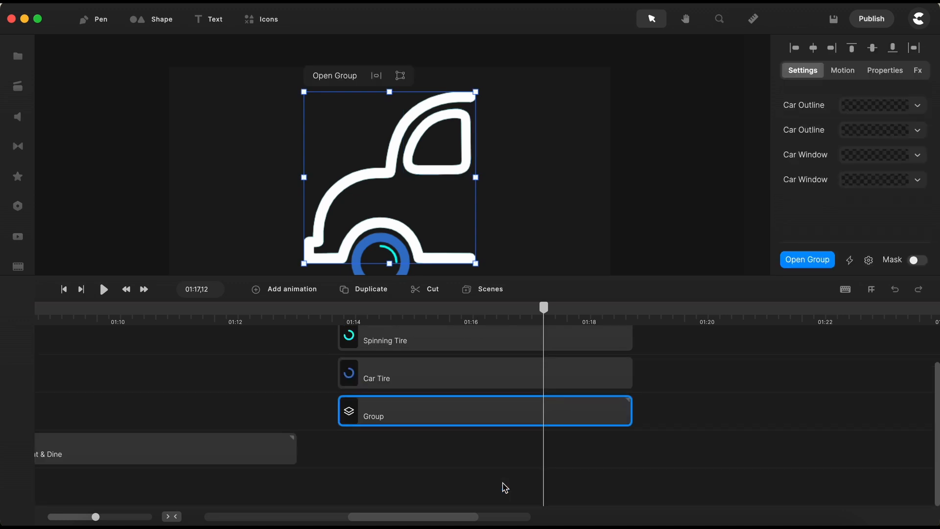
Rename the new group as Car Outline.
{"action": "right_click", "coordinate": [461, 415]}
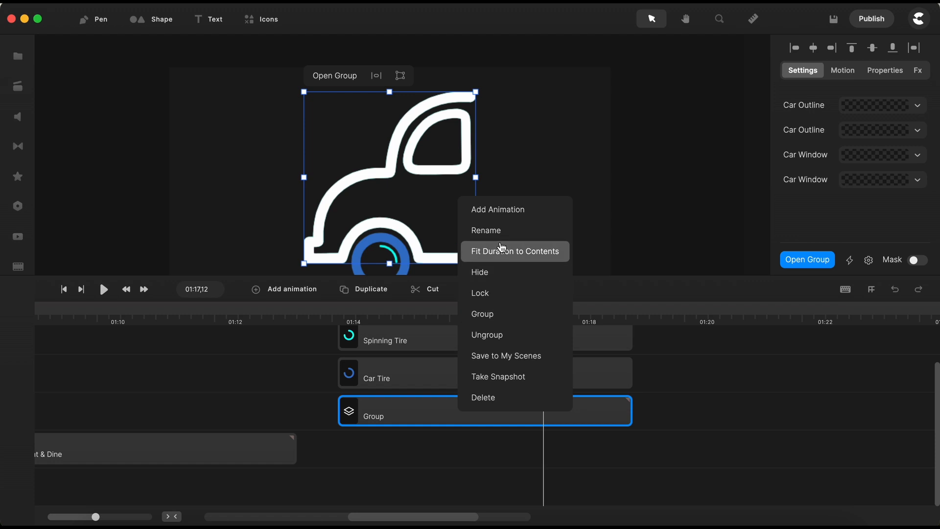
{"action": "left_click", "coordinate": [499, 229]}
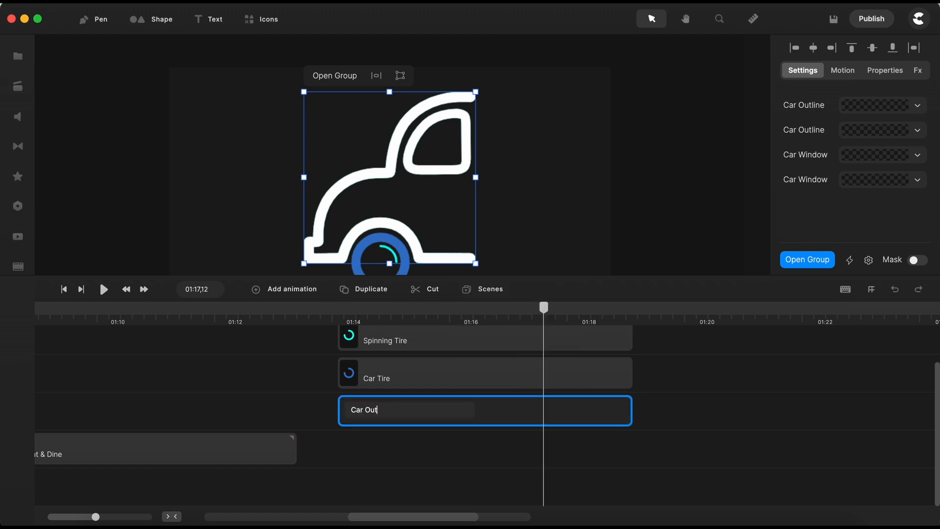
{"action": "key", "text": "Return"}
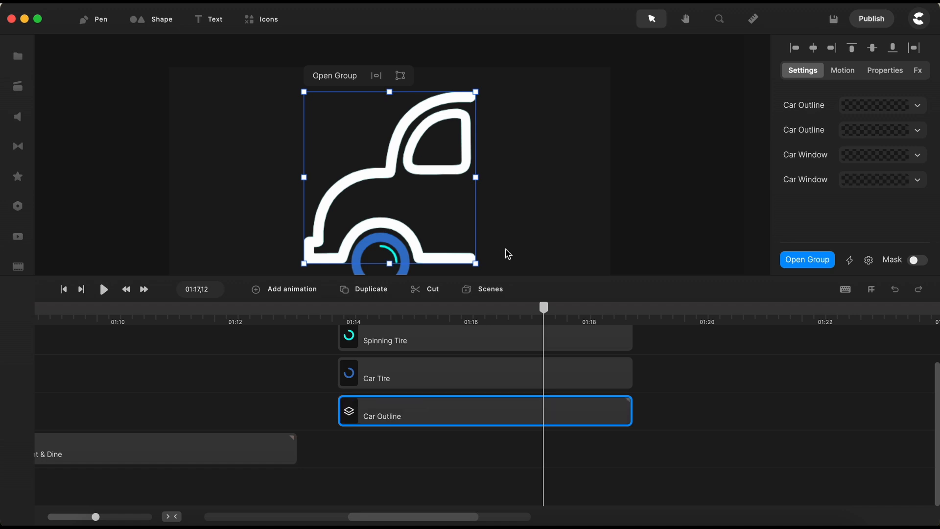
{"action": "left_click", "coordinate": [682, 430]}
{"action": "scroll", "coordinate": [612, 420], "scroll_direction": "up", "scroll_amount": 2}
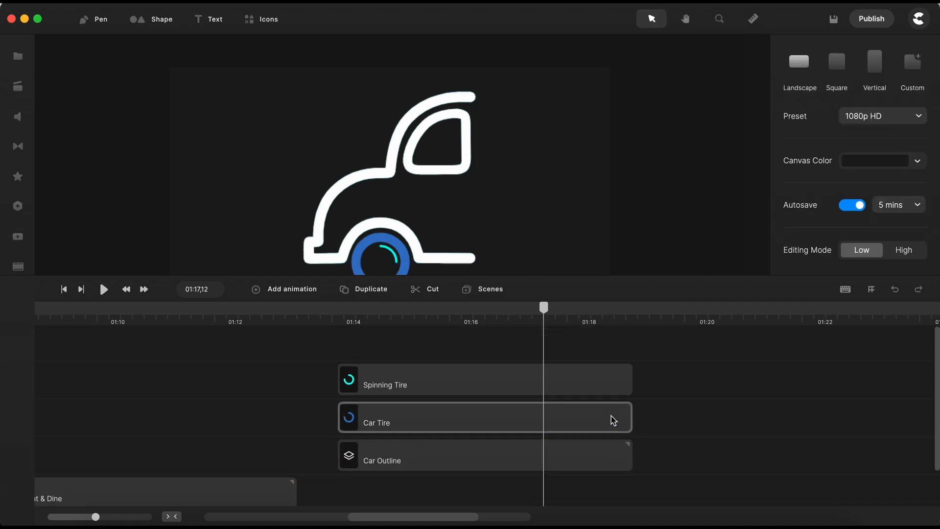
{"action": "left_click", "coordinate": [497, 471]}
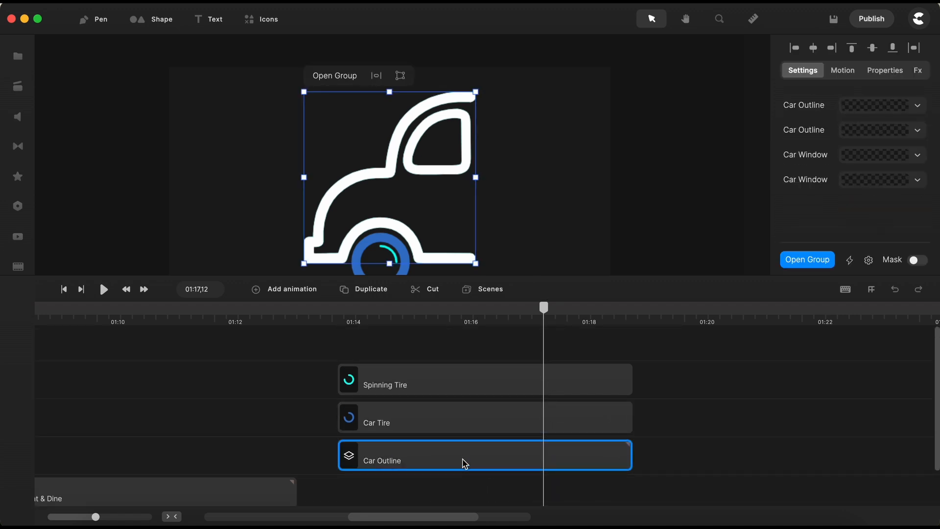
{"action": "right_click", "coordinate": [465, 462]}
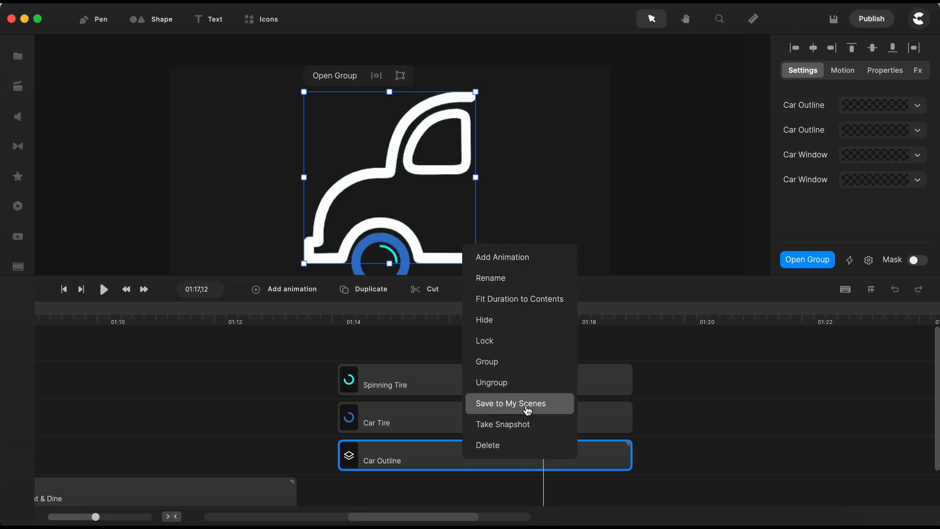
{"action": "left_click", "coordinate": [689, 407]}
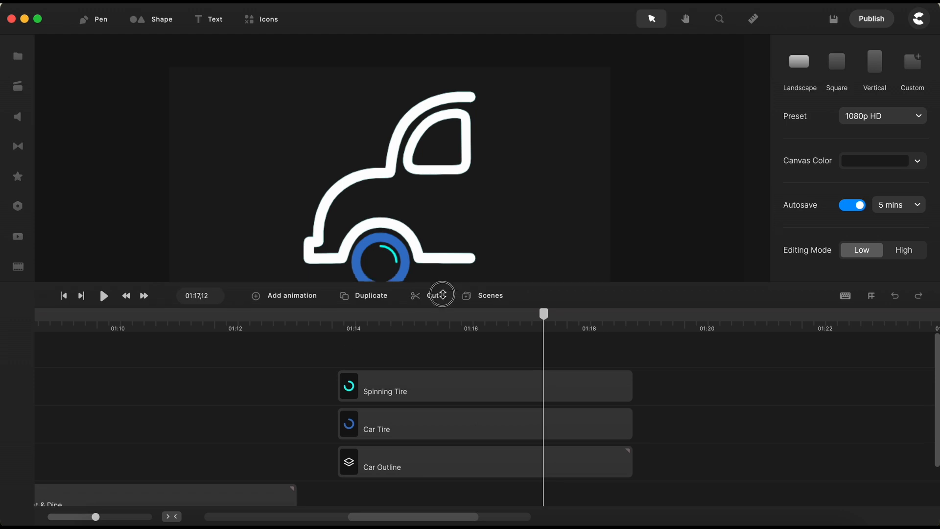
Set the Car Tire ring's border color to white ffffff.
{"action": "left_click", "coordinate": [410, 444]}
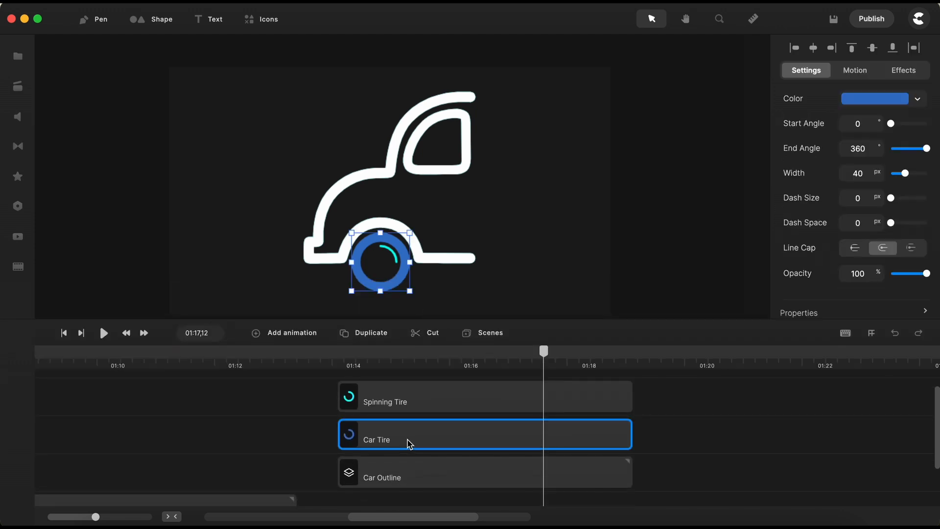
{"action": "left_click", "coordinate": [885, 103]}
{"action": "left_click_drag", "start_coordinate": [680, 165], "coordinate": [625, 65]}
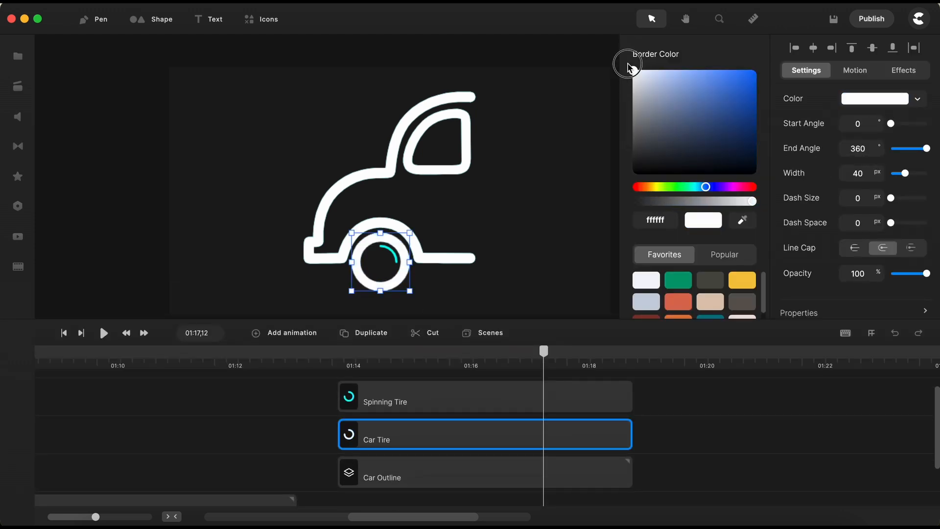
{"action": "left_click", "coordinate": [700, 439]}
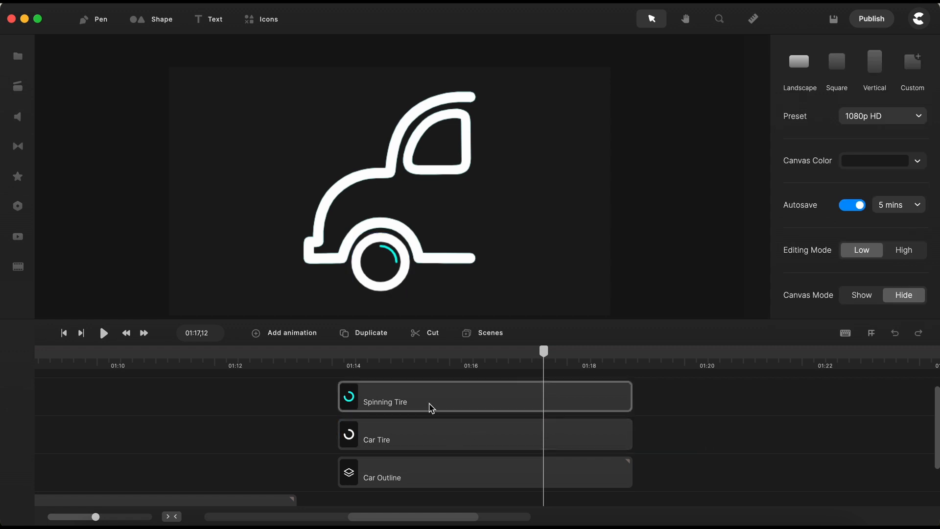
Add a Rotation animation with Linear easing to the Spinning Tire clip and shift it to the clip's start.
{"action": "left_click", "coordinate": [431, 405]}
{"action": "left_click", "coordinate": [294, 338]}
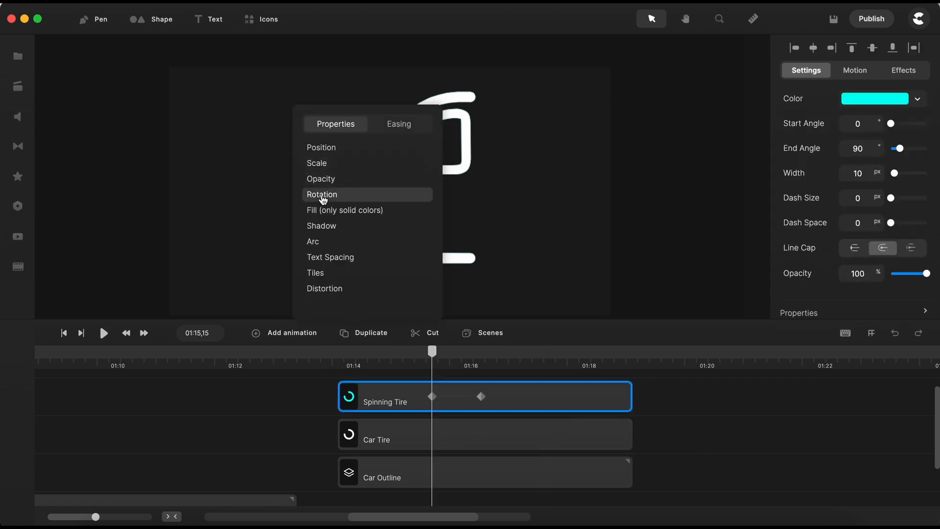
{"action": "left_click", "coordinate": [337, 195]}
{"action": "left_click", "coordinate": [324, 214]}
{"action": "left_click_drag", "start_coordinate": [454, 395], "coordinate": [369, 393]}
{"action": "left_click", "coordinate": [326, 382]}
Extend the end of Spinning Tire's first rotation animation to 01:15,19 and increase the rotation at its end keyframe.
{"action": "left_click", "coordinate": [389, 398]}
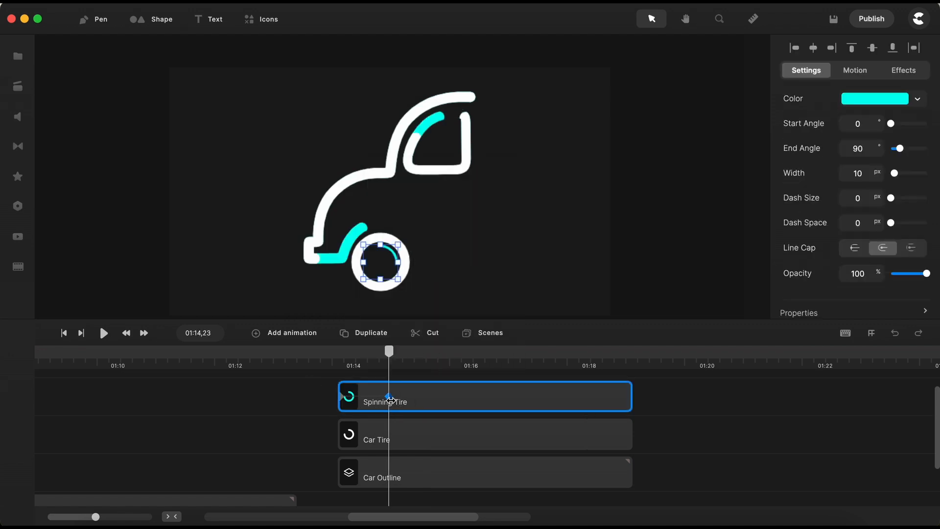
{"action": "left_click", "coordinate": [823, 276]}
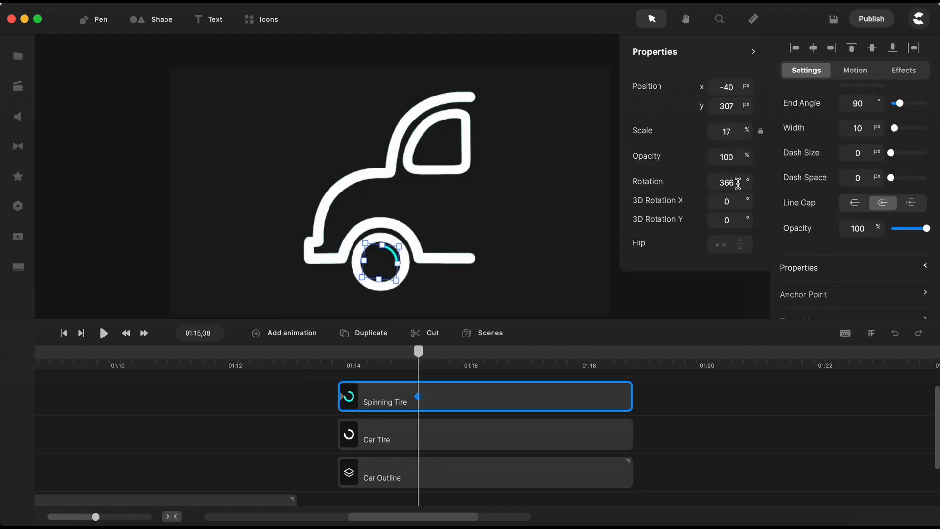
{"action": "left_click_drag", "start_coordinate": [738, 184], "coordinate": [847, 182]}
{"action": "left_click", "coordinate": [654, 383]}
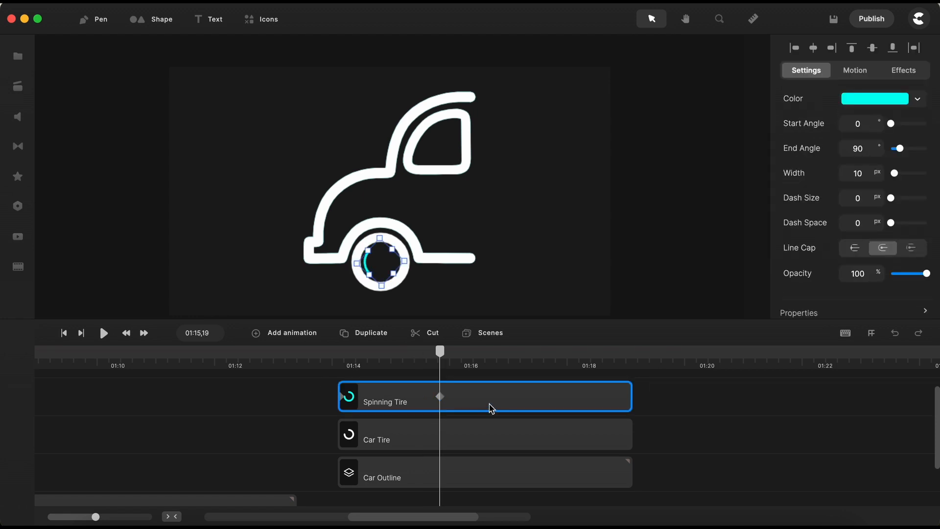
Add a second Linear Rotation animation to Spinning Tire at 01:17,10 and stretch its end to 01:18,23.
{"action": "left_click", "coordinate": [540, 364]}
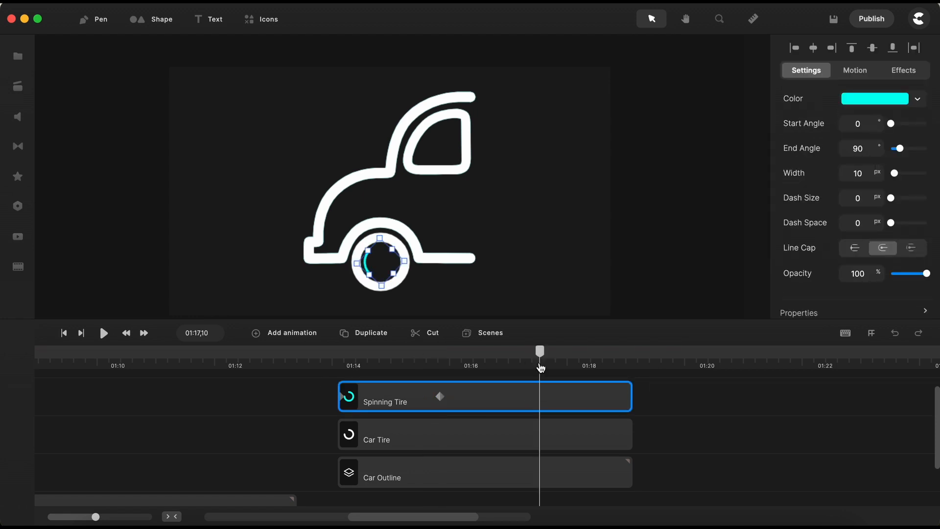
{"action": "left_click", "coordinate": [289, 335]}
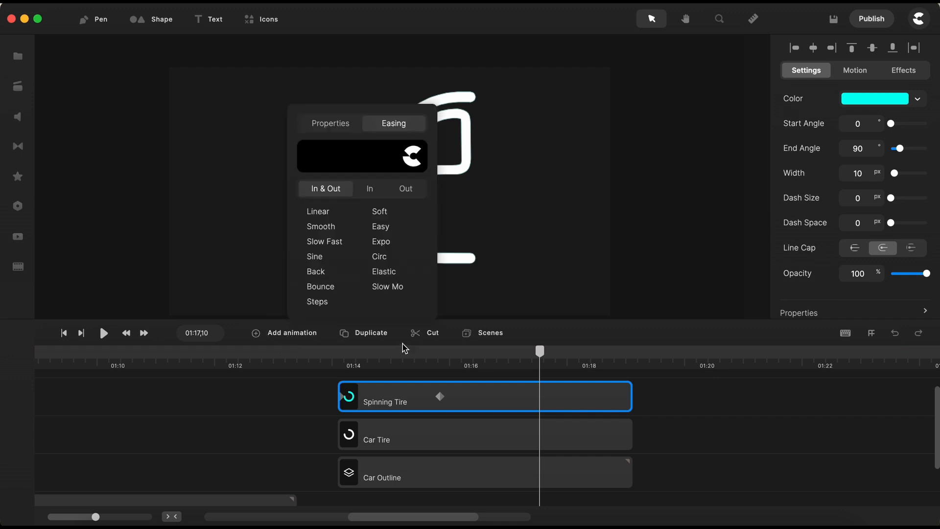
{"action": "left_click", "coordinate": [321, 216]}
{"action": "left_click", "coordinate": [332, 124]}
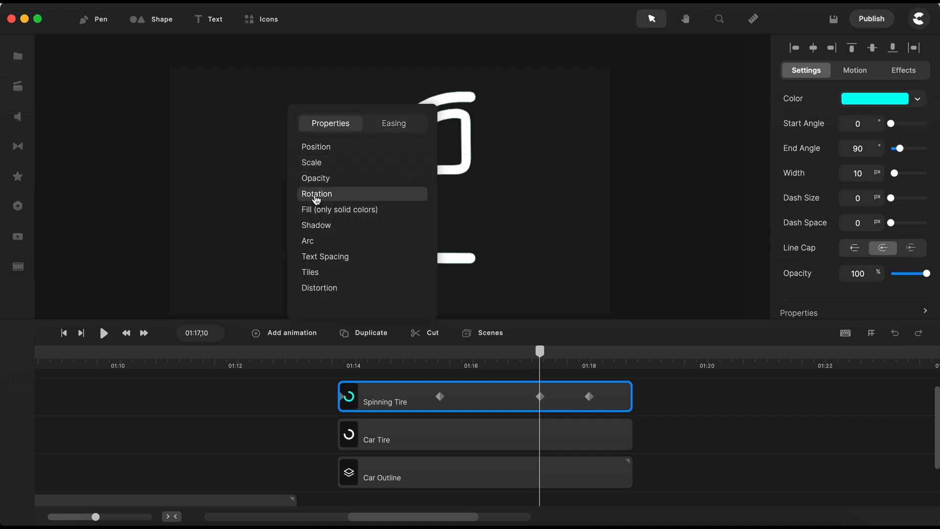
{"action": "left_click_drag", "start_coordinate": [592, 401], "coordinate": [626, 402]}
Set the end rotation of Spinning Tire's second animation to 0°, extend it to the clip's end and preview the motion.
{"action": "scroll", "coordinate": [831, 298], "scroll_direction": "down", "scroll_amount": 2}
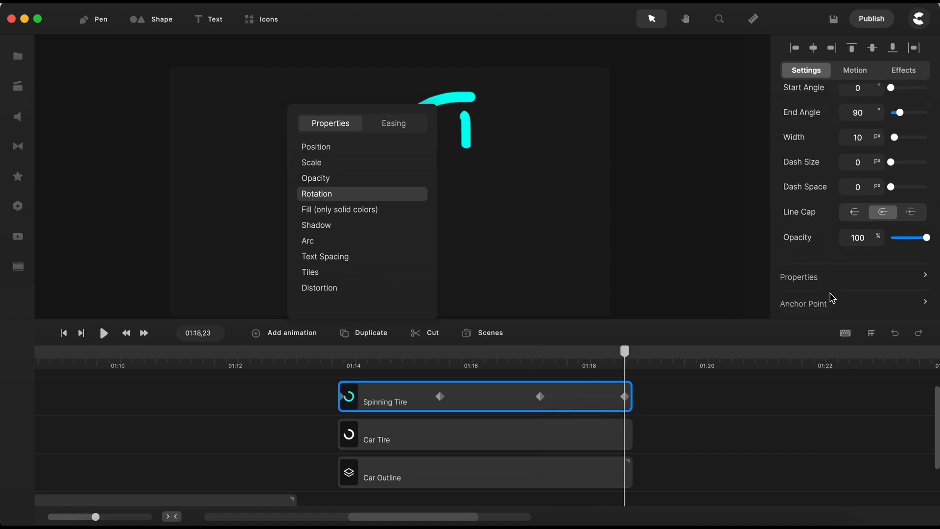
{"action": "left_click", "coordinate": [825, 275]}
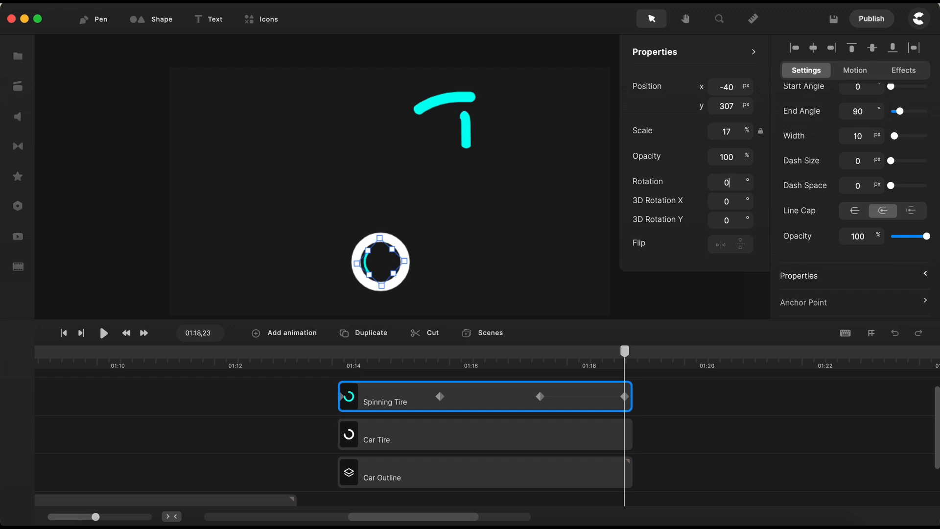
{"action": "left_click", "coordinate": [531, 362]}
{"action": "left_click_drag", "start_coordinate": [531, 361], "coordinate": [633, 365]}
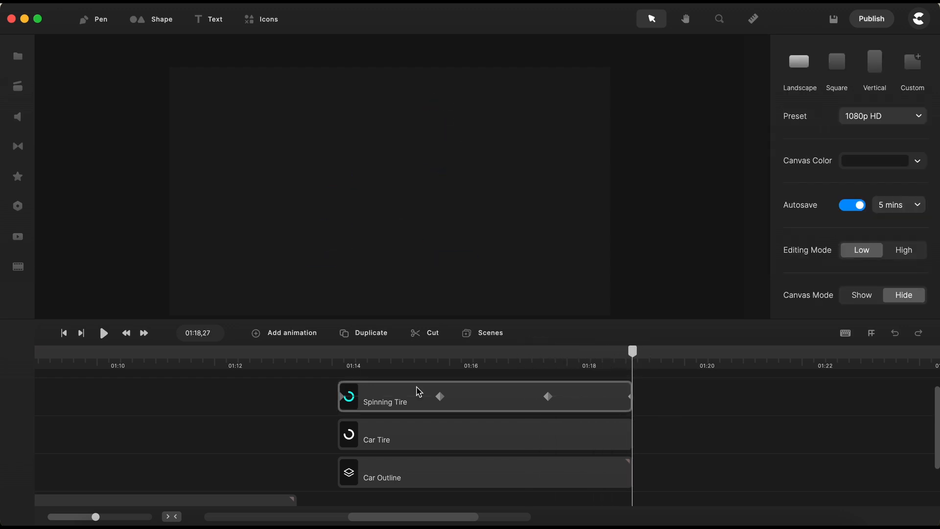
{"action": "left_click", "coordinate": [421, 365]}
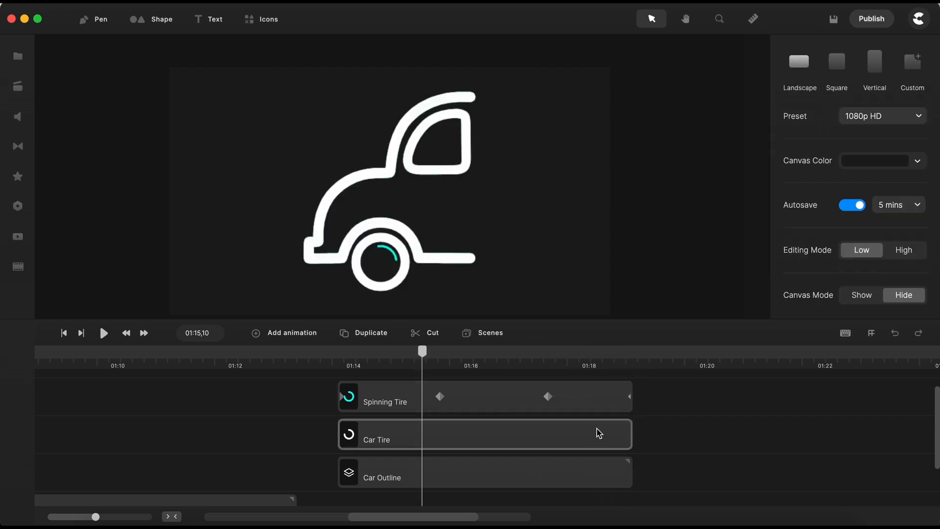
Group the Spinning Tire and Car Tire clips and rename the new group as Car Tire.
{"action": "left_click_drag", "start_coordinate": [645, 391], "coordinate": [588, 431]}
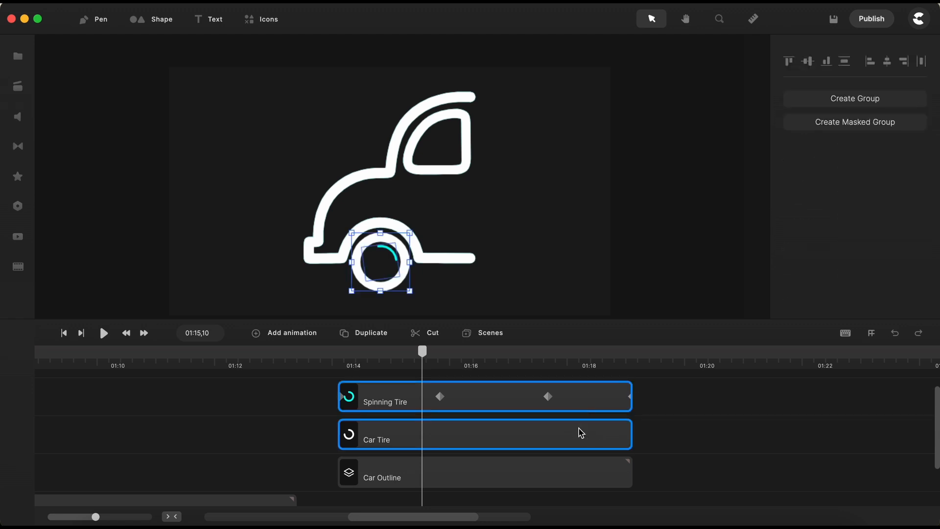
{"action": "key", "text": "super+g"}
{"action": "right_click", "coordinate": [526, 404]}
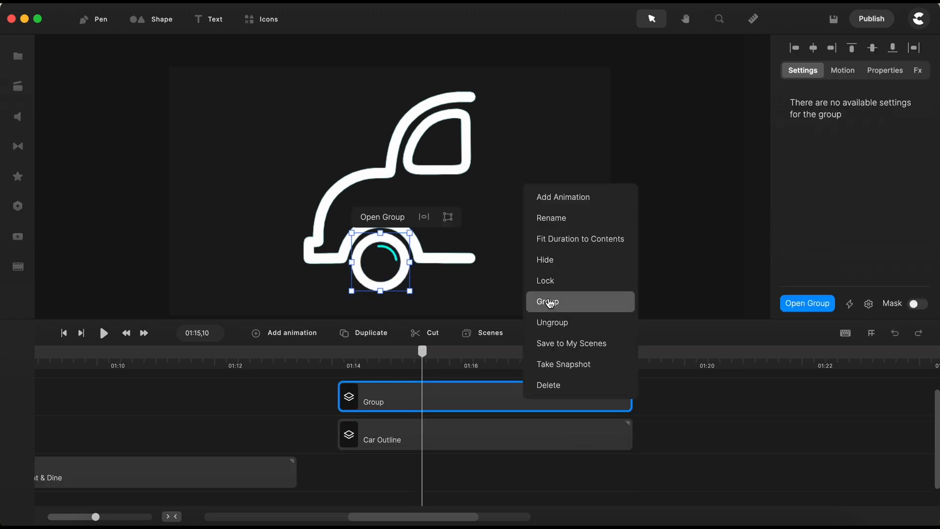
{"action": "left_click", "coordinate": [558, 221]}
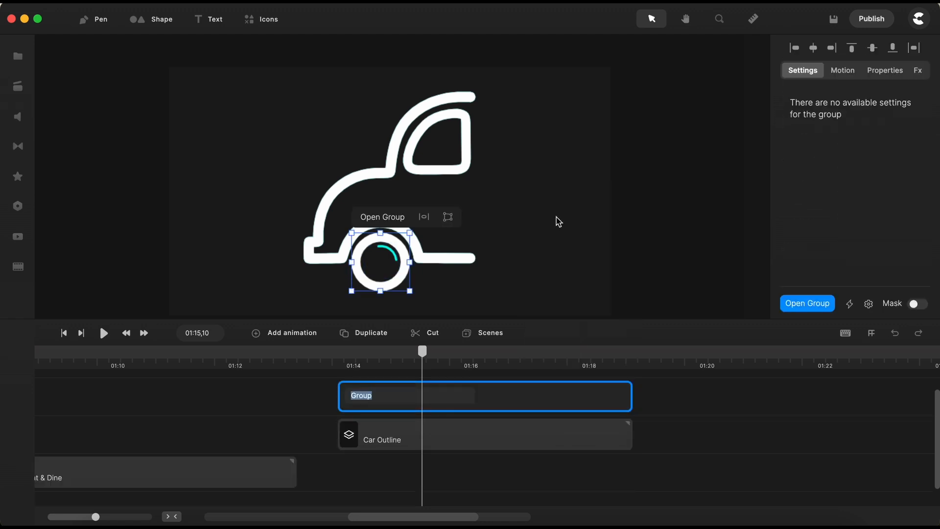
{"action": "left_click", "coordinate": [738, 435]}
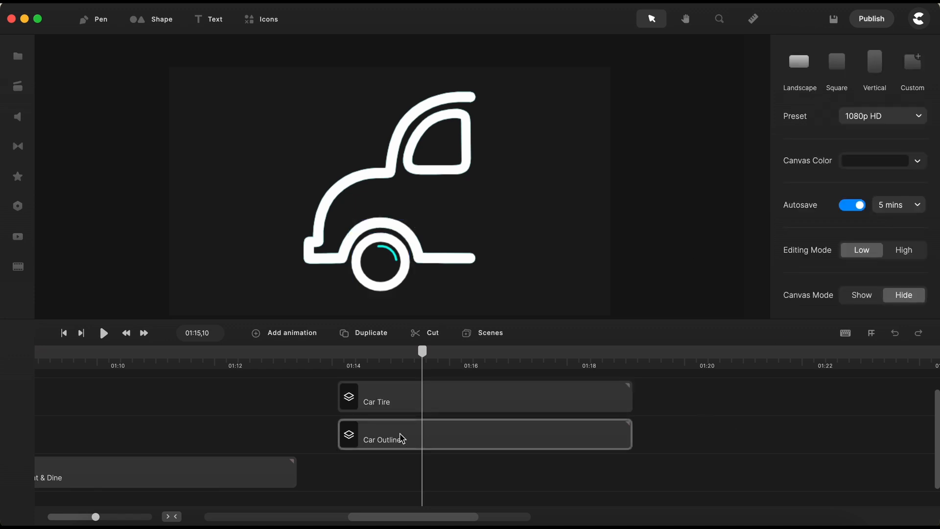
Apply the Scale Back Up entrance motion to the Car Tire group and shorten it to end at about 01:14,18.
{"action": "left_click", "coordinate": [432, 411]}
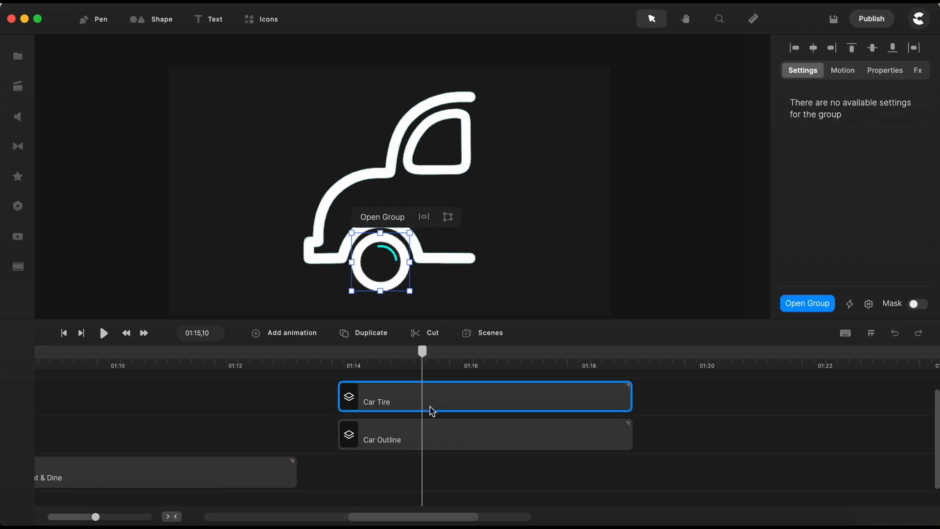
{"action": "left_click", "coordinate": [843, 71]}
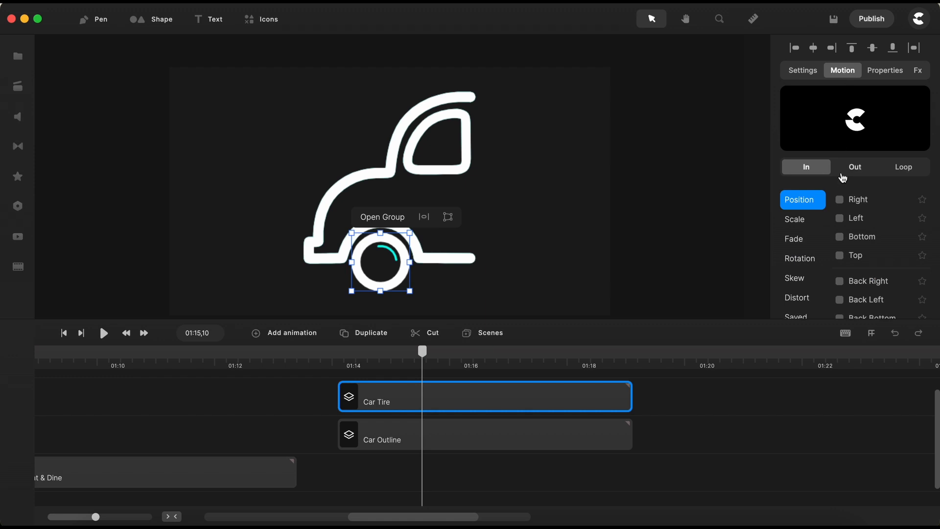
{"action": "left_click", "coordinate": [794, 221]}
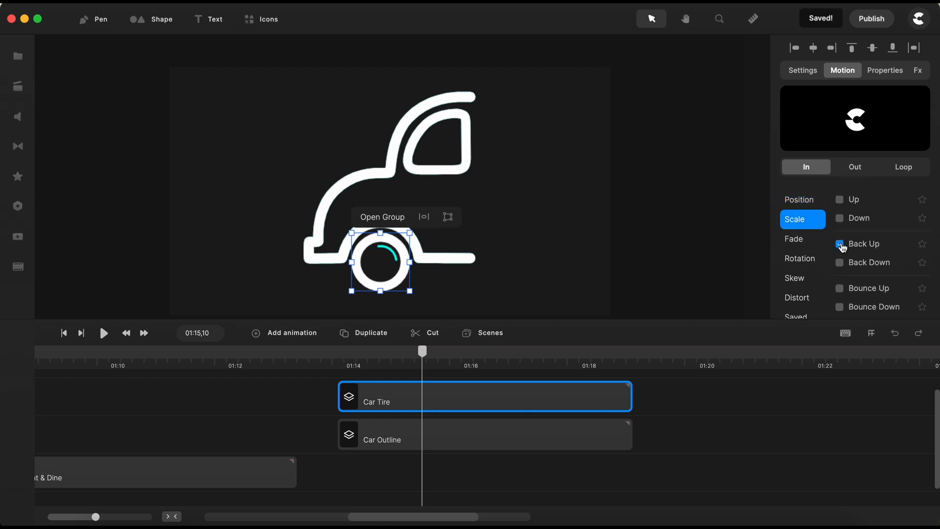
{"action": "left_click", "coordinate": [840, 244]}
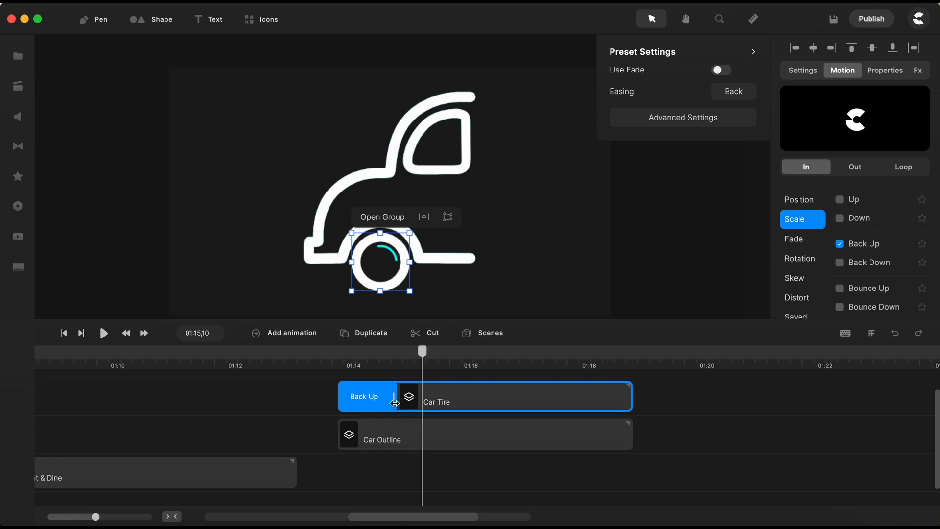
{"action": "left_click_drag", "start_coordinate": [394, 401], "coordinate": [380, 401]}
{"action": "left_click", "coordinate": [326, 380]}
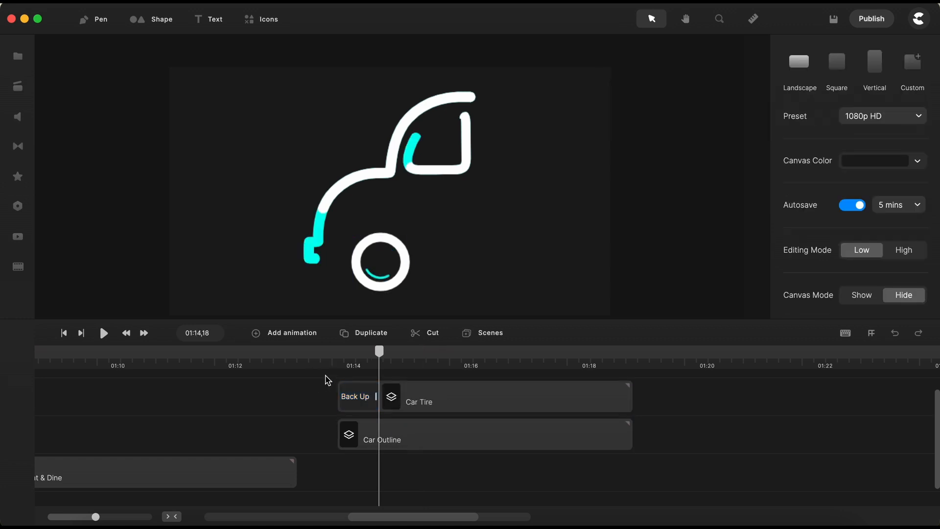
Apply the Scale Down exit motion to the Car Tire group and shorten its duration.
{"action": "left_click", "coordinate": [469, 406]}
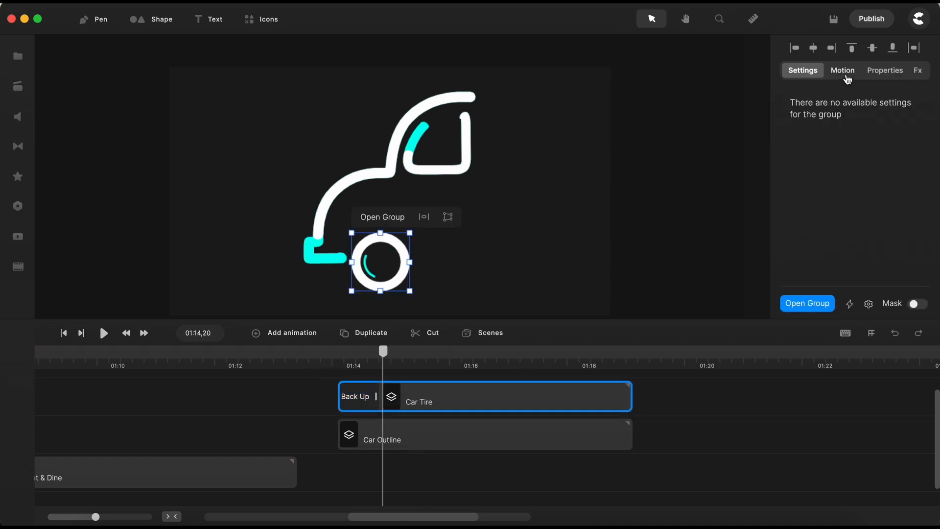
{"action": "left_click", "coordinate": [843, 71]}
{"action": "left_click", "coordinate": [855, 171]}
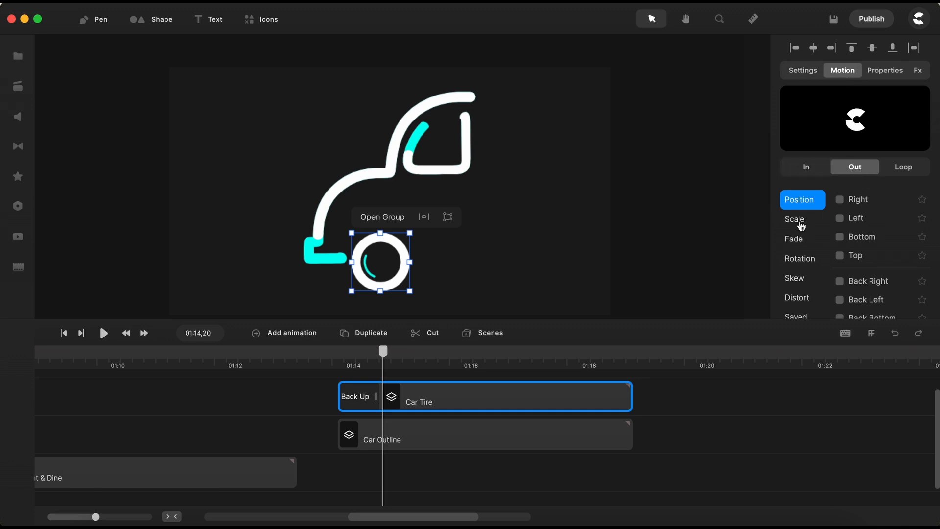
{"action": "left_click", "coordinate": [796, 223]}
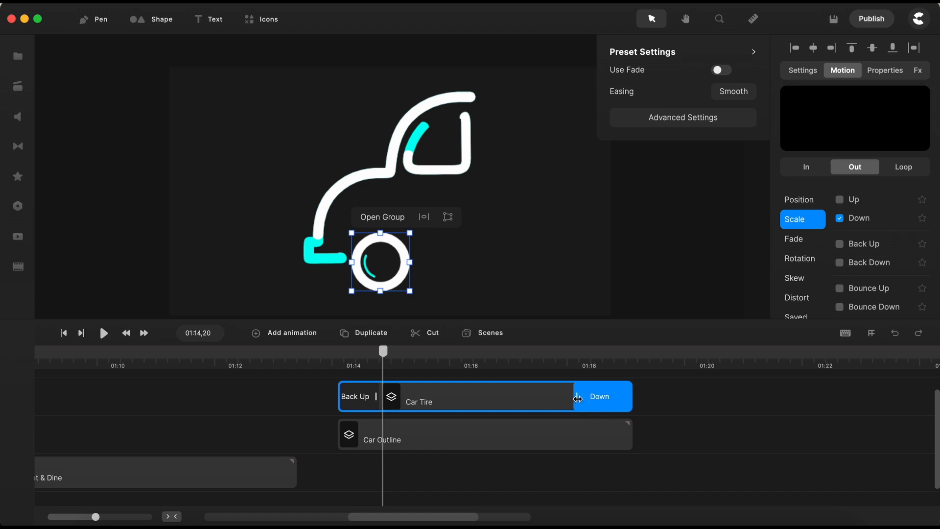
{"action": "left_click_drag", "start_coordinate": [578, 399], "coordinate": [592, 399]}
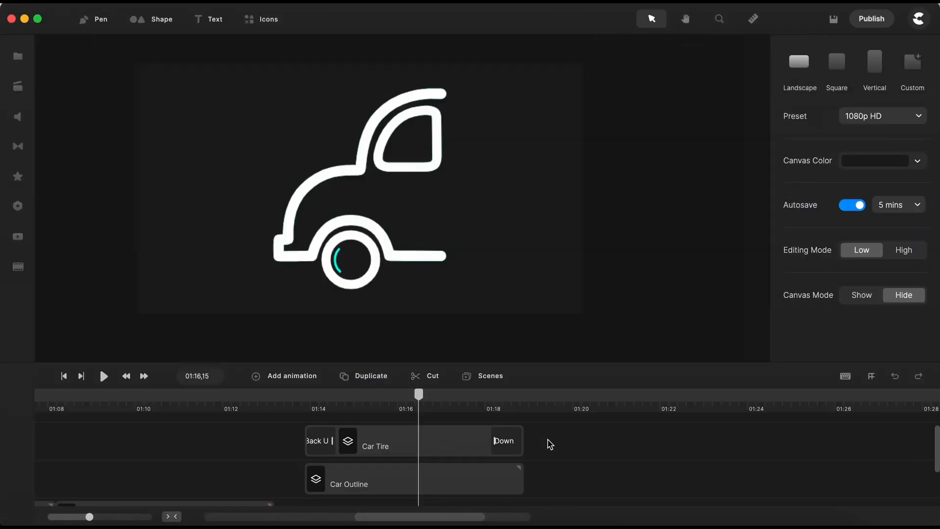
Group the Car Tire and Car Outline groups together and rename the result as Car Group.
{"action": "left_click_drag", "start_coordinate": [550, 444], "coordinate": [458, 481]}
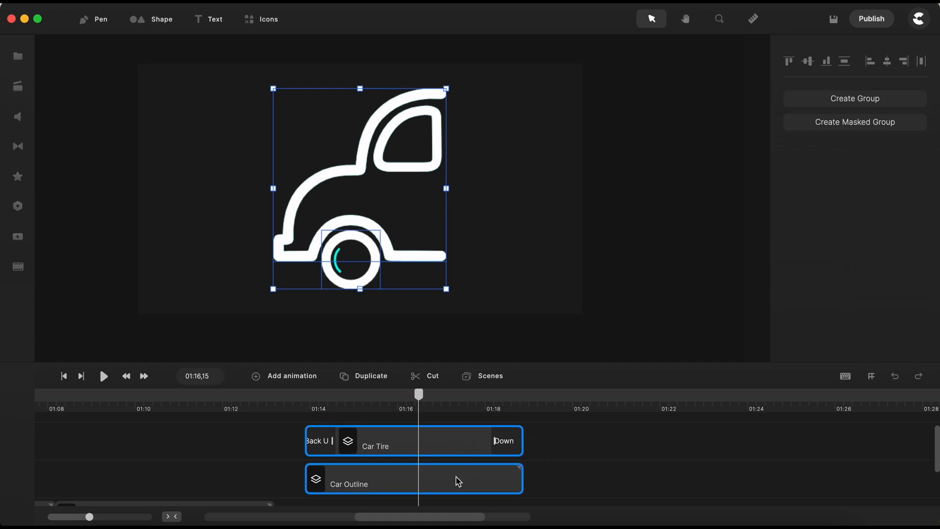
{"action": "key", "text": "super+g"}
{"action": "right_click", "coordinate": [437, 442]}
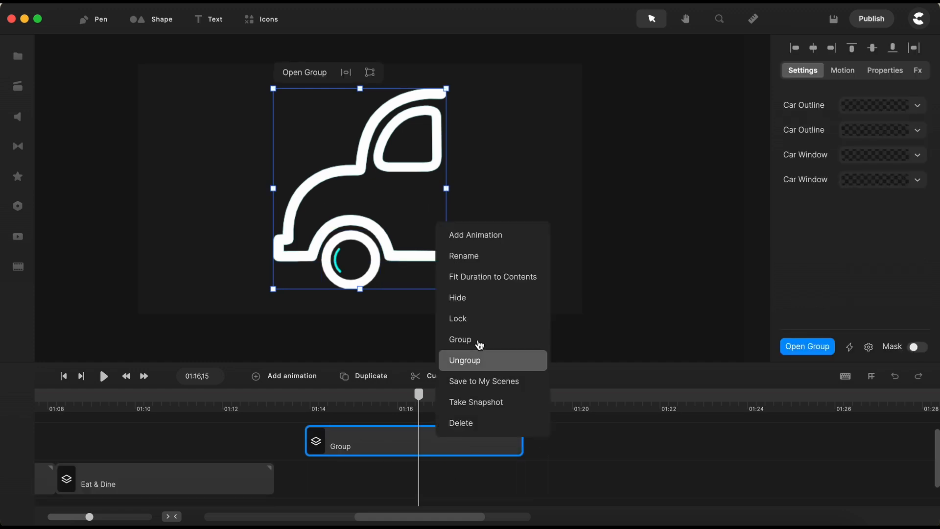
{"action": "left_click", "coordinate": [475, 258]}
{"action": "type", "text": "Car G"}
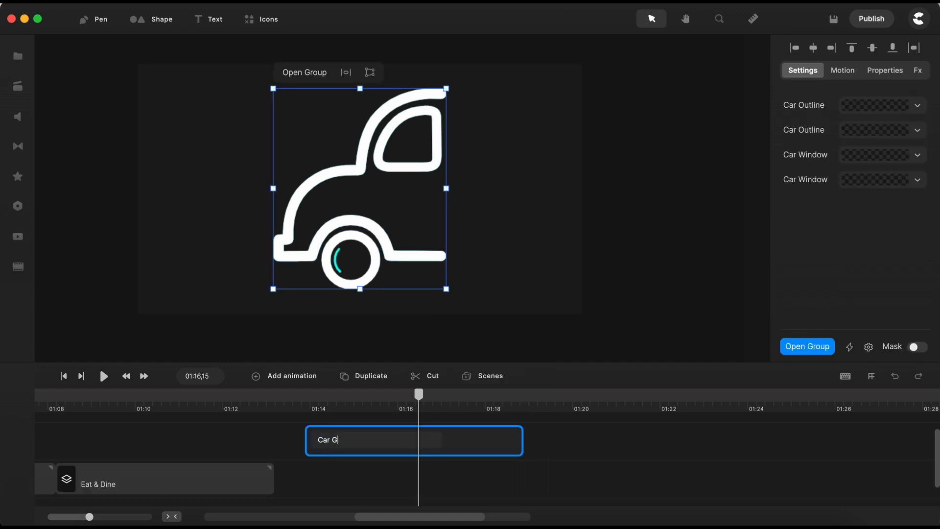
{"action": "type", "text": "roup"}
{"action": "key", "text": "Return"}
Scale the Car Group down to a small icon and reposition it slightly left of the canvas center.
{"action": "left_click", "coordinate": [450, 453]}
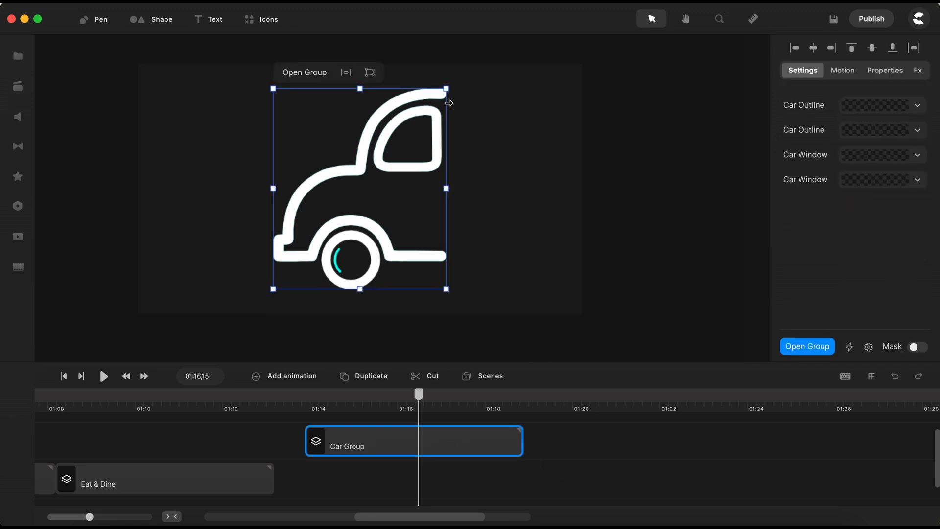
{"action": "left_click_drag", "start_coordinate": [448, 89], "coordinate": [381, 171]}
{"action": "left_click_drag", "start_coordinate": [353, 201], "coordinate": [354, 150]}
{"action": "left_click_drag", "start_coordinate": [376, 116], "coordinate": [337, 162]}
{"action": "left_click_drag", "start_coordinate": [322, 192], "coordinate": [344, 179]}
{"action": "left_click", "coordinate": [616, 447]}
{"action": "right_click", "coordinate": [456, 447]}
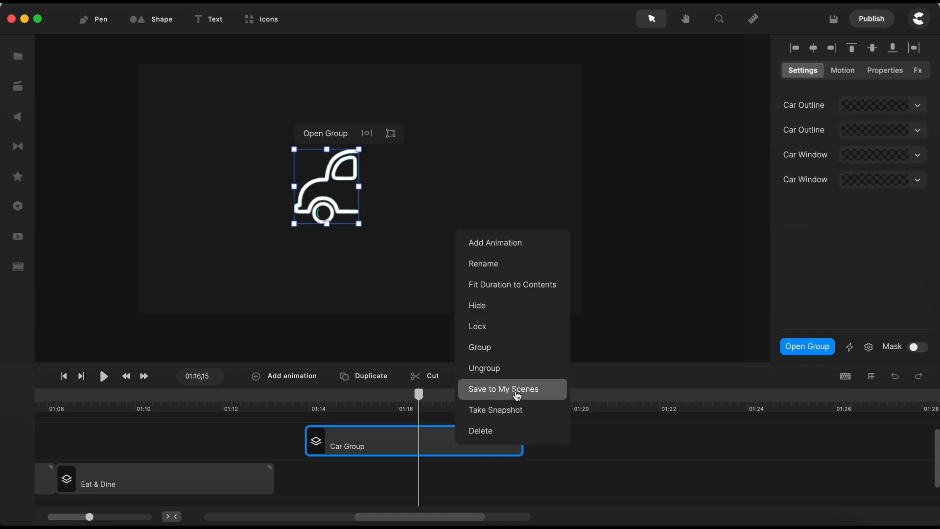
{"action": "left_click", "coordinate": [546, 458]}
Add a text layer reading RENT A CAR on three lines, one word per line, beside the car.
{"action": "scroll", "coordinate": [353, 203], "scroll_direction": "up", "scroll_amount": 3}
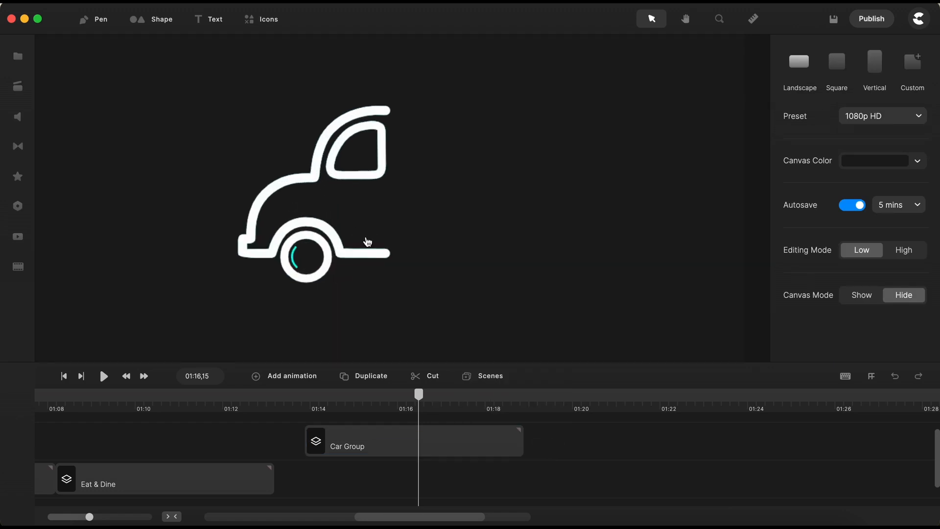
{"action": "scroll", "coordinate": [365, 237], "scroll_direction": "down", "scroll_amount": 2}
{"action": "left_click", "coordinate": [205, 19]}
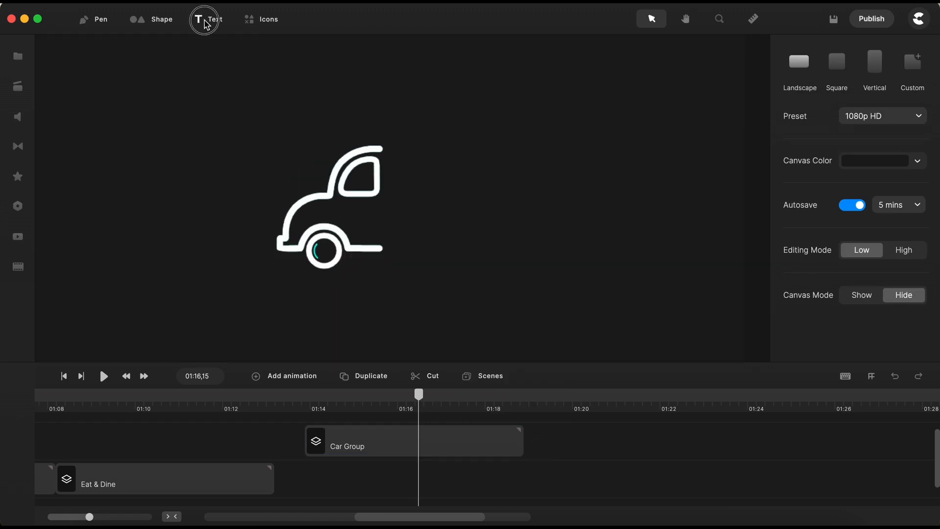
{"action": "double_click", "coordinate": [438, 218]}
{"action": "type", "text": "RENT"}
{"action": "key", "text": "Return"}
{"action": "type", "text": "A"}
{"action": "key", "text": "Return"}
{"action": "type", "text": "CAR"}
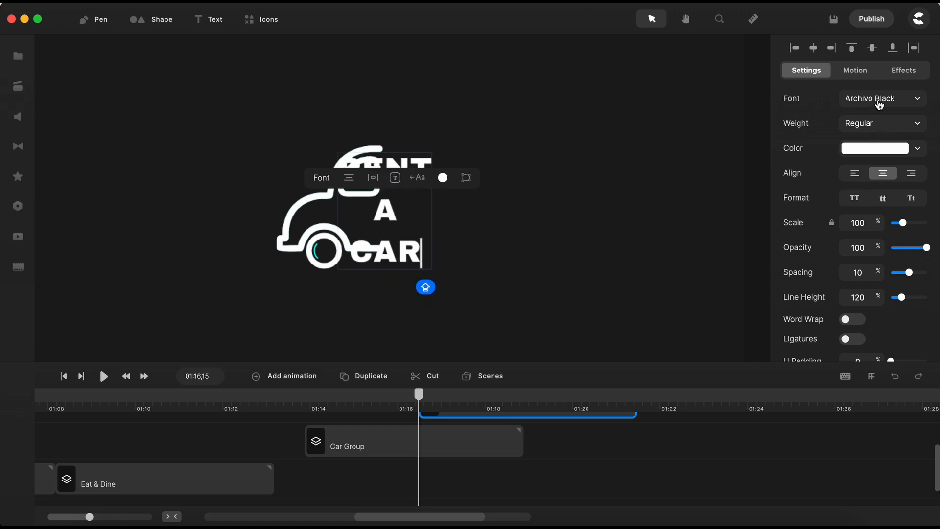
Set the font of the RENT A CAR text to Bebas Neue.
{"action": "left_click", "coordinate": [880, 102]}
{"action": "scroll", "coordinate": [686, 245], "scroll_direction": "down", "scroll_amount": 3}
{"action": "scroll", "coordinate": [683, 256], "scroll_direction": "down", "scroll_amount": 15}
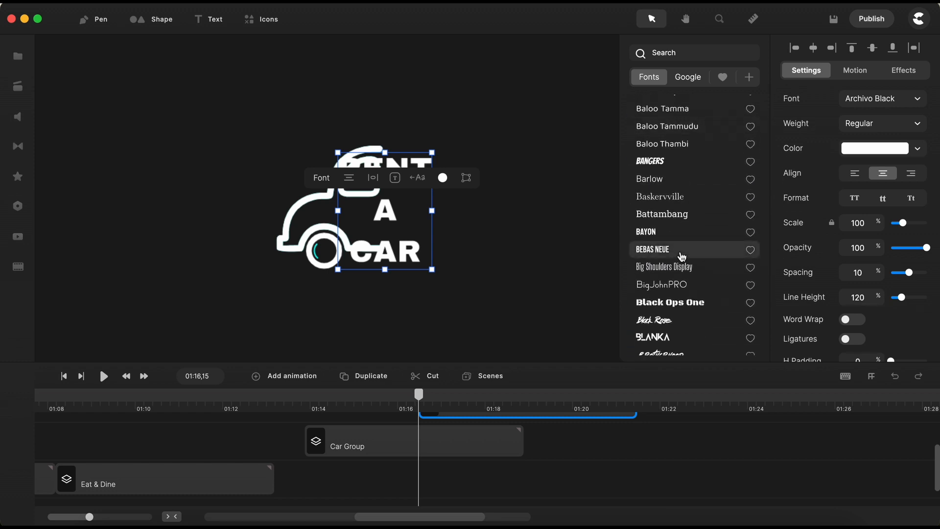
{"action": "left_click", "coordinate": [660, 253]}
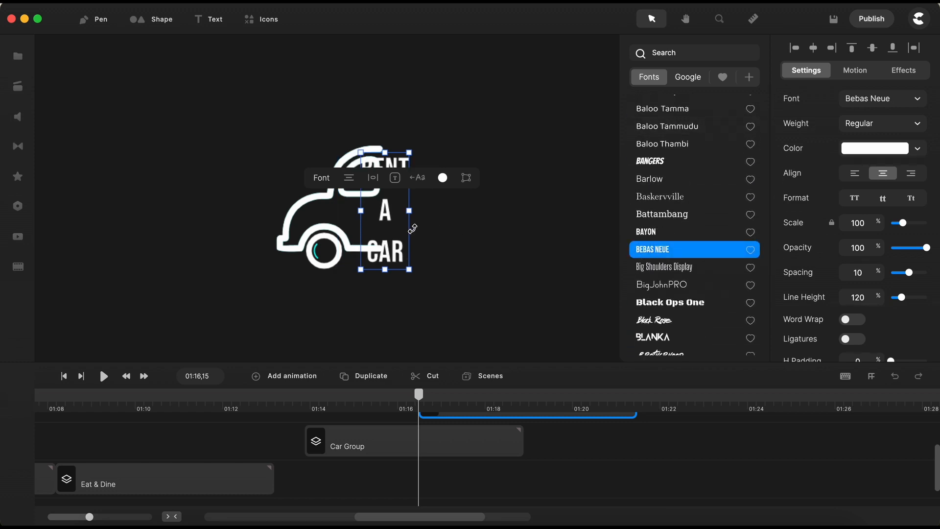
Format the text with word wrap, left alignment and a 73% line height, and place it against the car's open rear edge.
{"action": "left_click", "coordinate": [395, 178]}
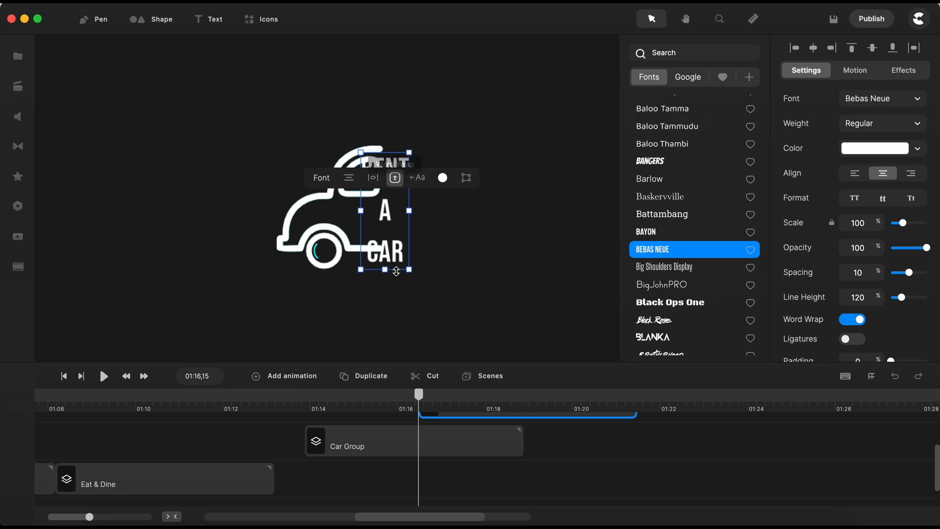
{"action": "scroll", "coordinate": [390, 274], "scroll_direction": "up", "scroll_amount": 3}
{"action": "left_click_drag", "start_coordinate": [382, 262], "coordinate": [425, 163]}
{"action": "left_click", "coordinate": [387, 47]}
{"action": "left_click", "coordinate": [387, 48]}
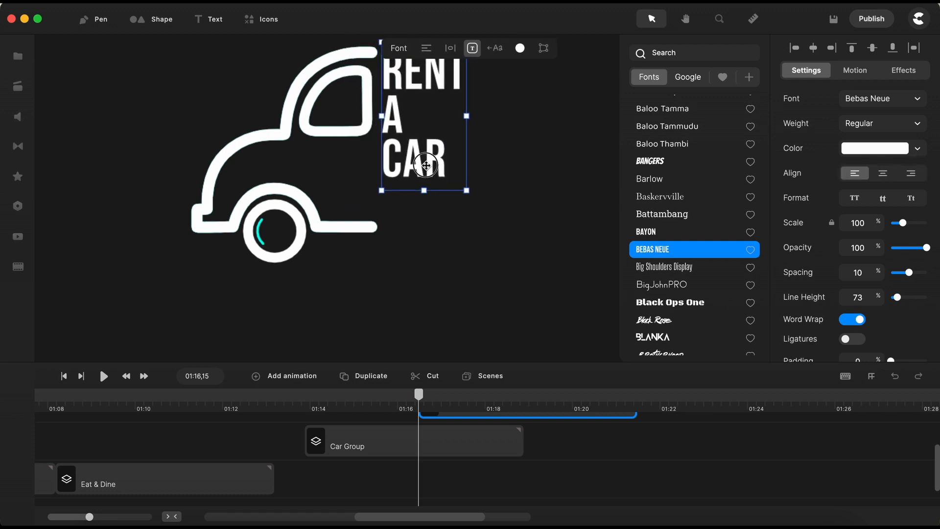
Enlarge the RENT A CAR text to 145% to match the car body's height and align its clip with the Car Group clip.
{"action": "scroll", "coordinate": [426, 275], "scroll_direction": "down", "scroll_amount": 4}
{"action": "scroll", "coordinate": [484, 154], "scroll_direction": "up", "scroll_amount": 5}
{"action": "left_click", "coordinate": [513, 137]}
{"action": "left_click", "coordinate": [377, 118]}
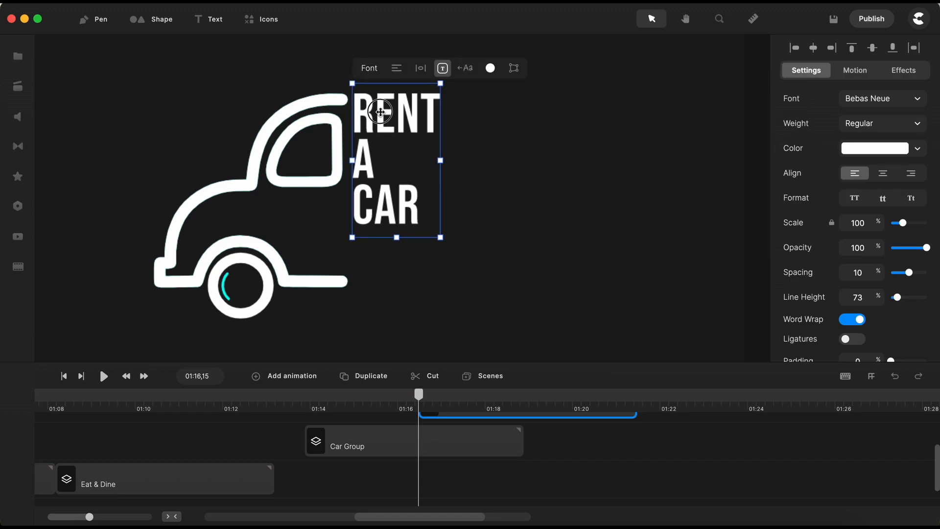
{"action": "left_click_drag", "start_coordinate": [439, 239], "coordinate": [478, 313]}
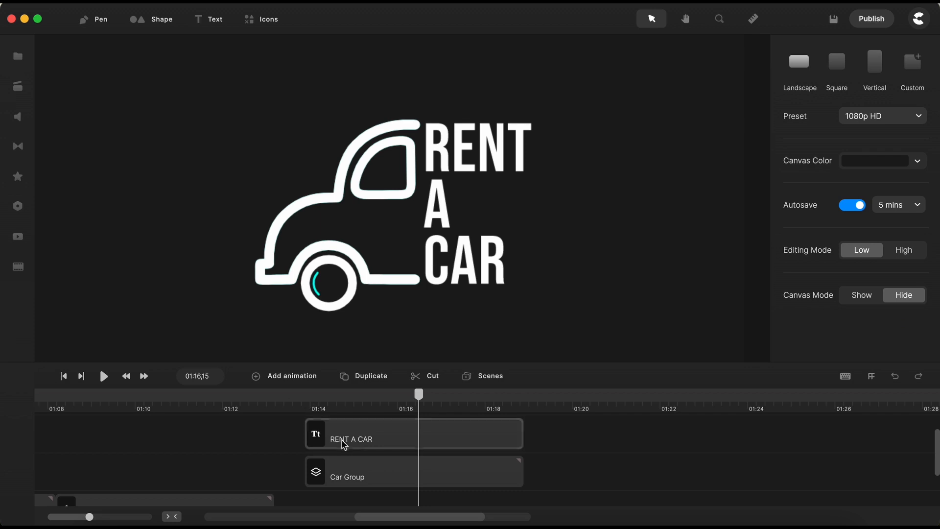
Apply the Right position entrance motion to the RENT A CAR text with X Position -100% and Expo Out easing.
{"action": "left_click", "coordinate": [347, 447]}
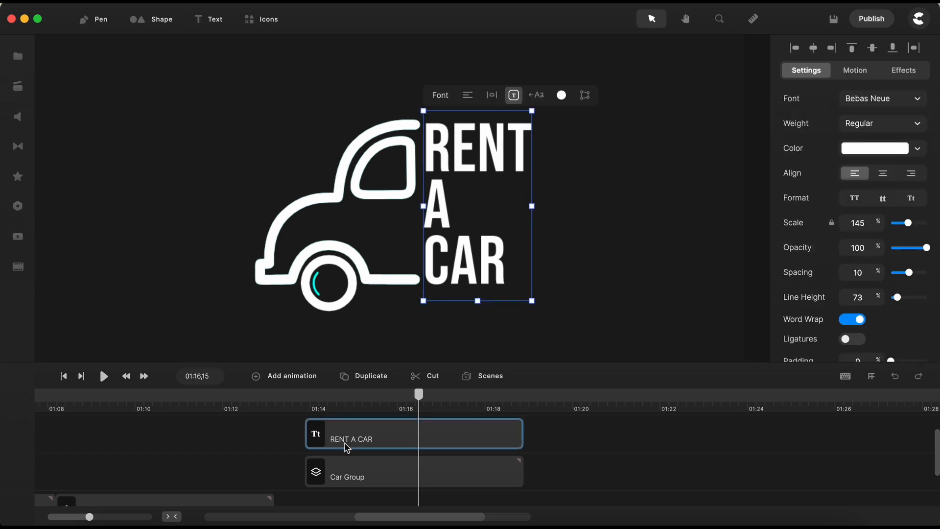
{"action": "left_click", "coordinate": [856, 72]}
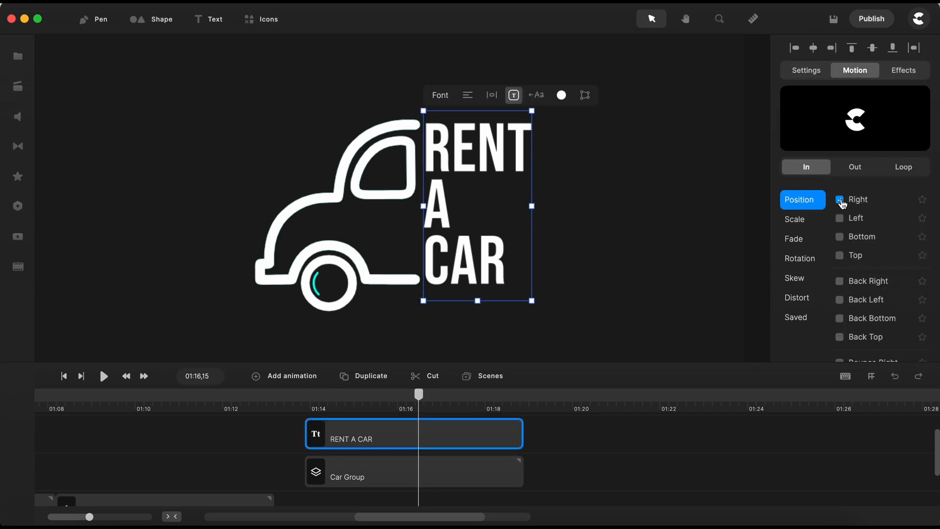
{"action": "left_click", "coordinate": [841, 200]}
{"action": "left_click", "coordinate": [730, 103]}
{"action": "key", "text": "BackSpace"}
{"action": "type", "text": "1"}
{"action": "left_click", "coordinate": [735, 146]}
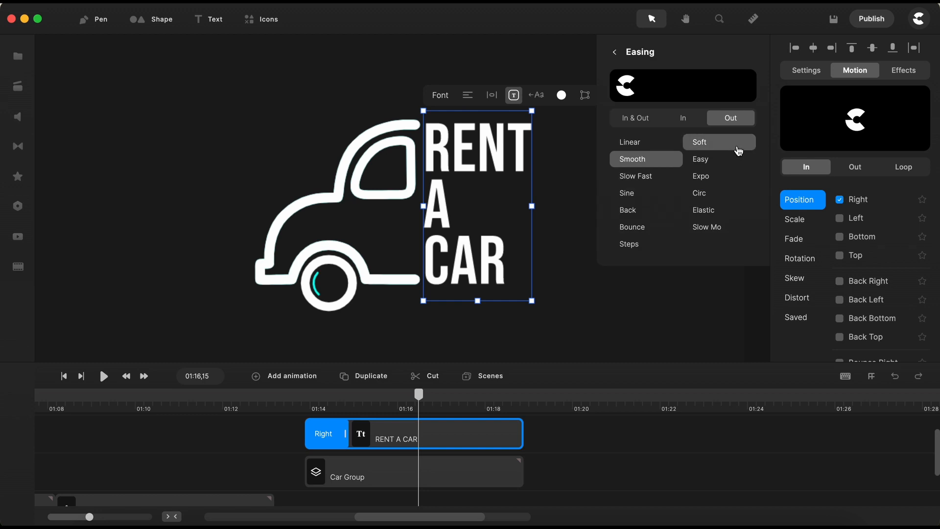
{"action": "left_click", "coordinate": [705, 182]}
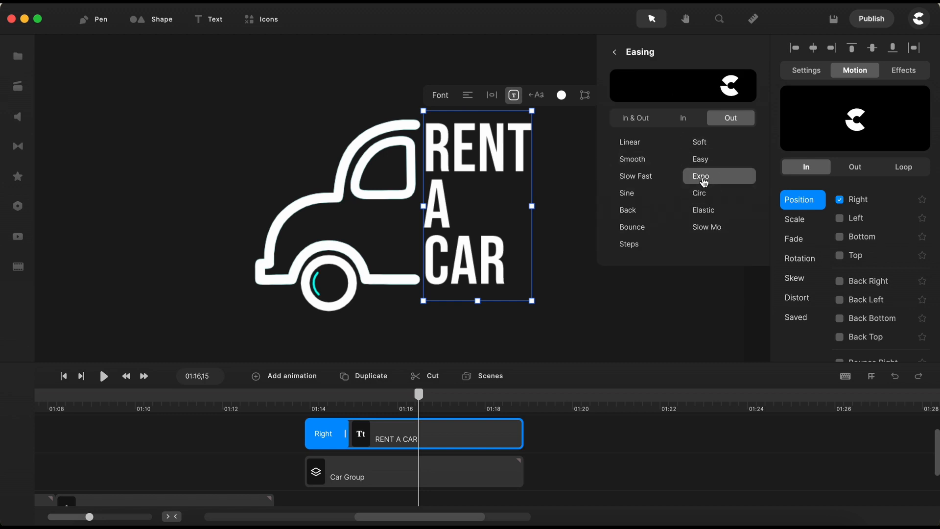
{"action": "left_click_drag", "start_coordinate": [301, 405], "coordinate": [354, 405]}
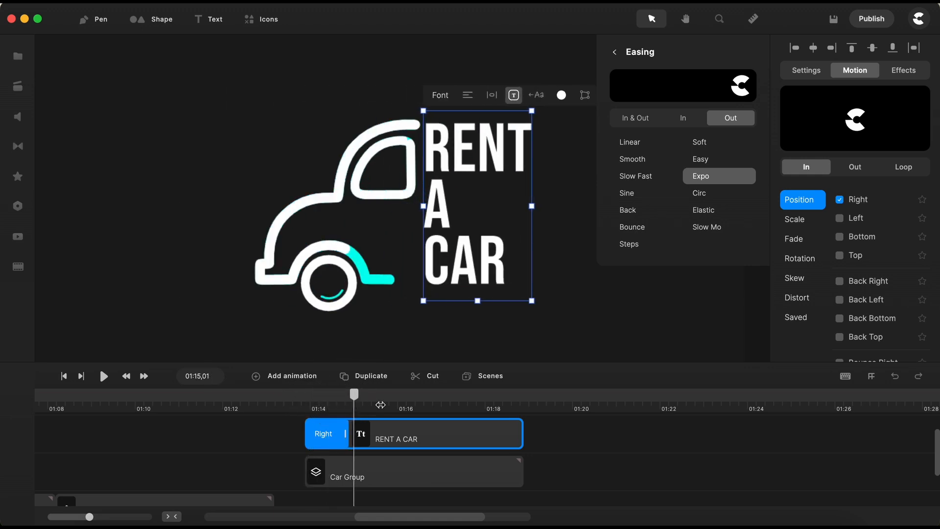
{"action": "left_click", "coordinate": [563, 447]}
Apply the Left position exit motion to the RENT A CAR text with X Position -200% and Expo In easing.
{"action": "left_click", "coordinate": [335, 439]}
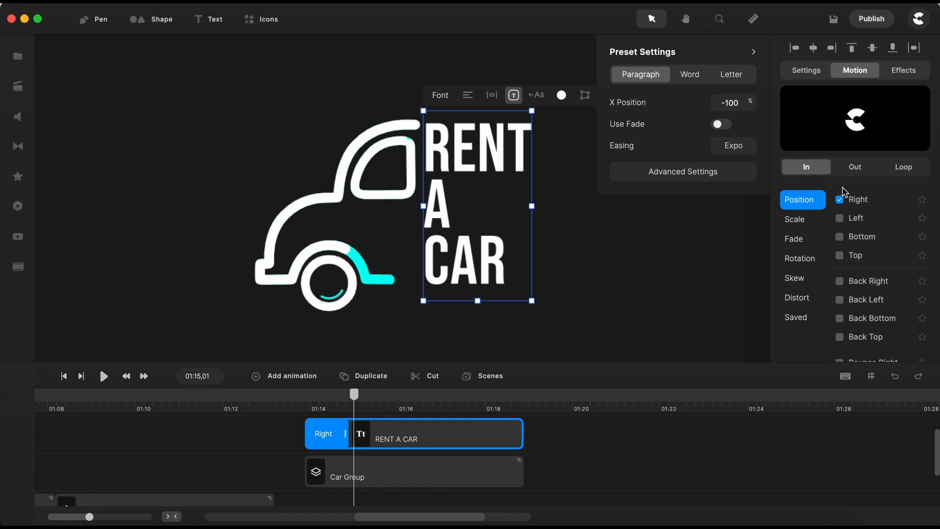
{"action": "left_click", "coordinate": [855, 169]}
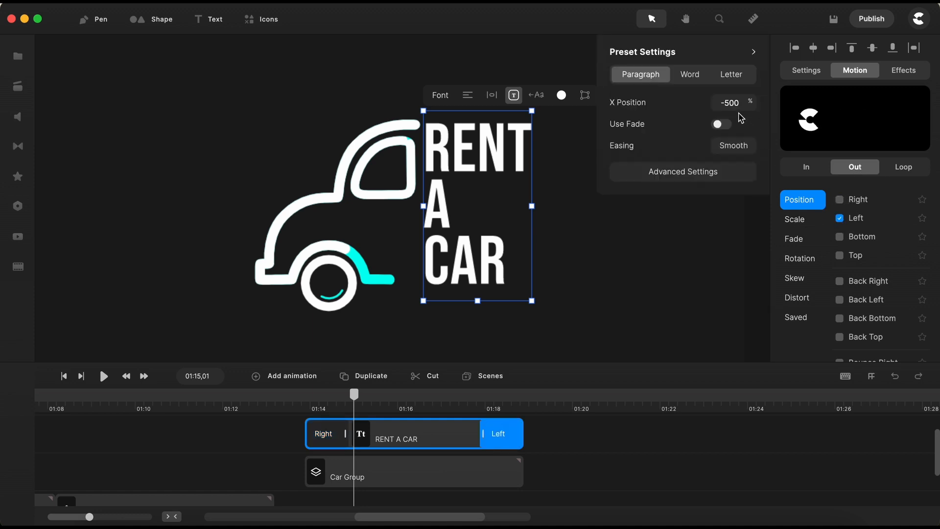
{"action": "left_click", "coordinate": [731, 104]}
{"action": "key", "text": "BackSpace"}
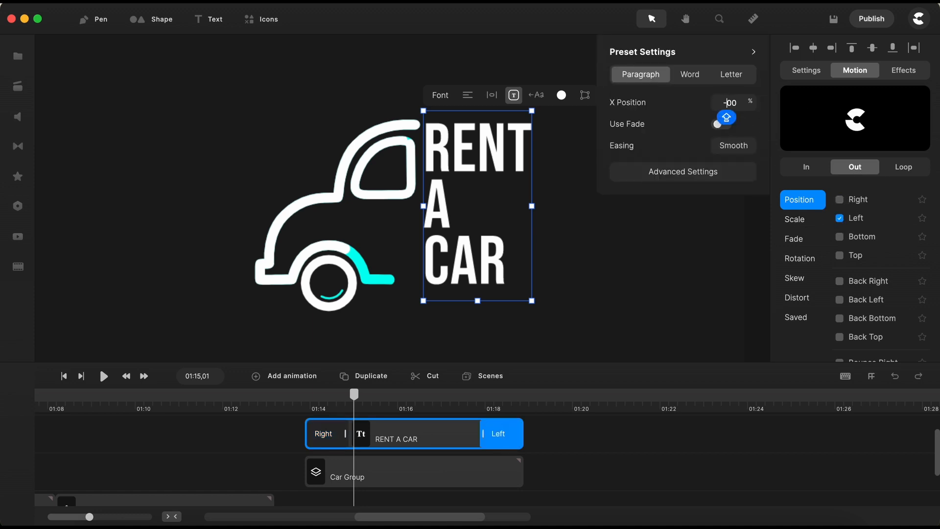
{"action": "type", "text": "2"}
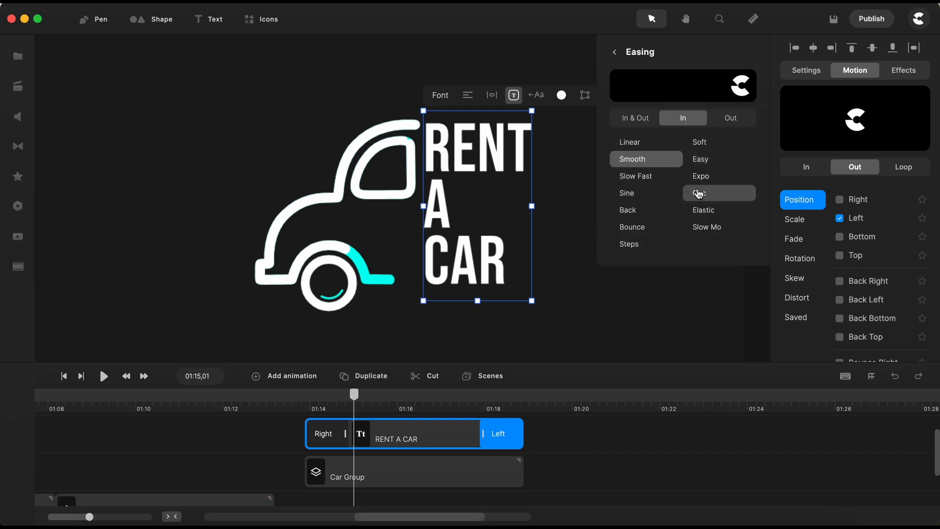
{"action": "left_click", "coordinate": [704, 182]}
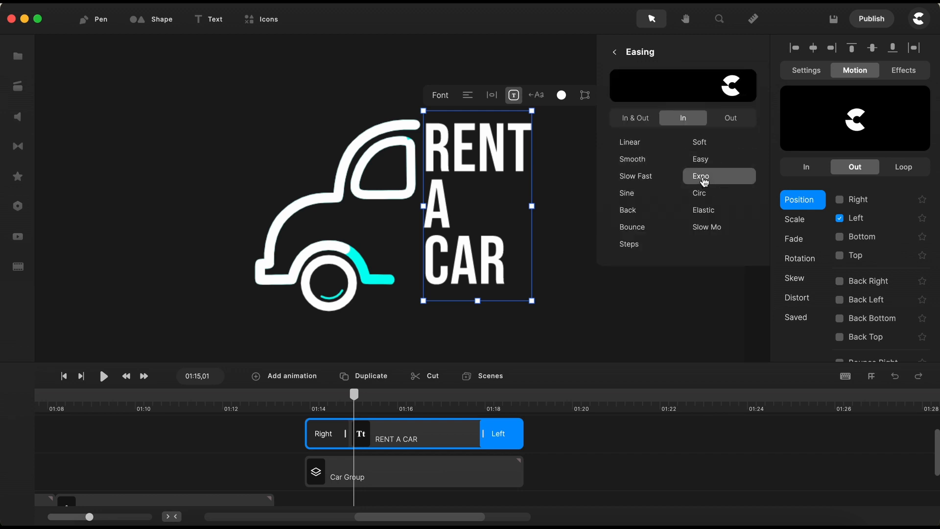
{"action": "left_click", "coordinate": [654, 325]}
{"action": "left_click_drag", "start_coordinate": [355, 395], "coordinate": [429, 399]}
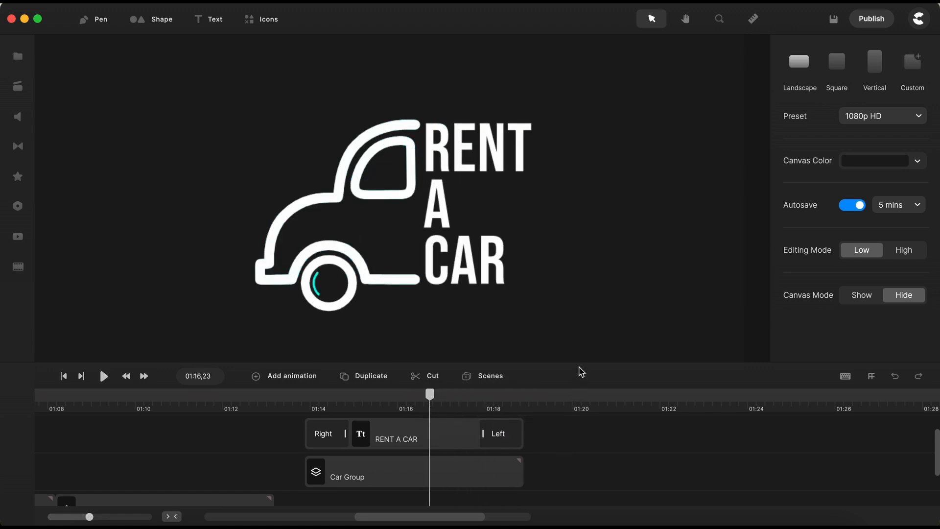
Add a blue square at about 33% scale covering the RENT A CAR text and align its clip with the text clip.
{"action": "left_click_drag", "start_coordinate": [581, 360], "coordinate": [583, 333]}
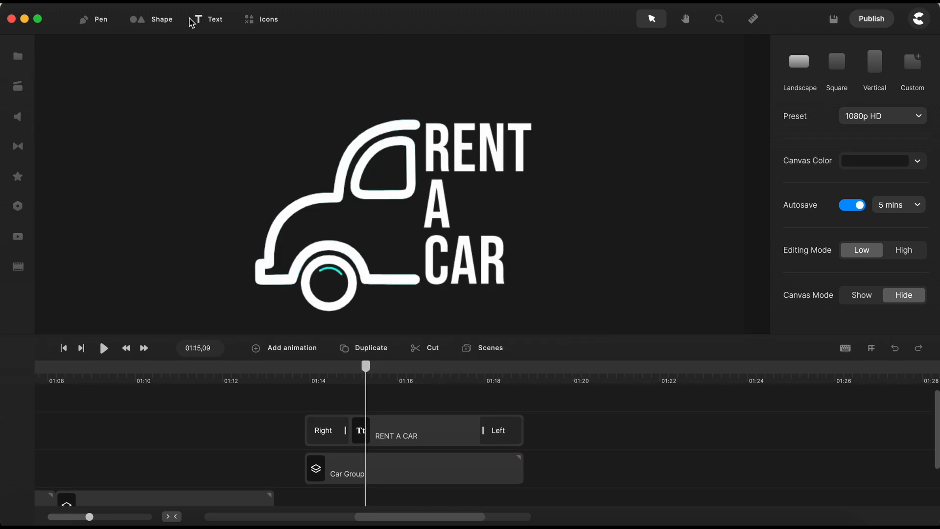
{"action": "left_click", "coordinate": [144, 22]}
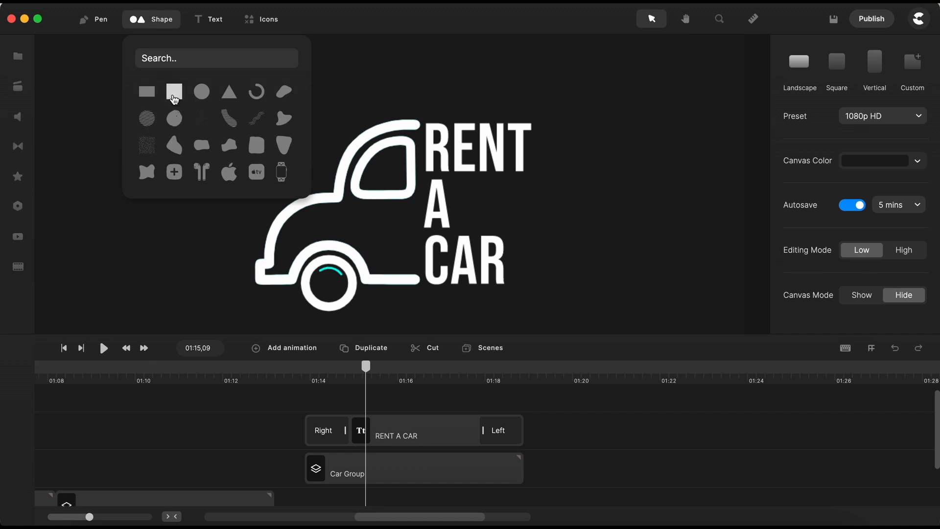
{"action": "left_click", "coordinate": [174, 98]}
{"action": "left_click_drag", "start_coordinate": [461, 113], "coordinate": [395, 180]}
{"action": "left_click_drag", "start_coordinate": [358, 216], "coordinate": [425, 176]}
{"action": "scroll", "coordinate": [425, 176], "scroll_direction": "up", "scroll_amount": 5}
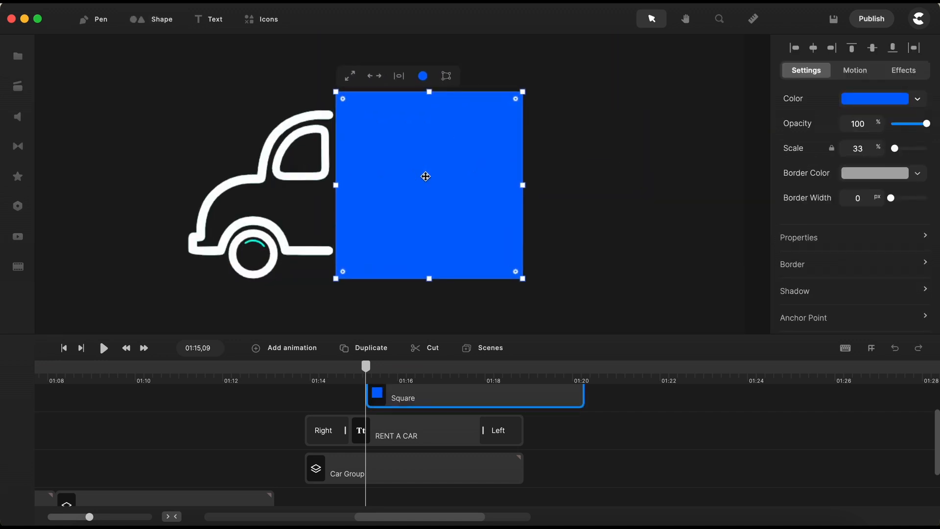
{"action": "left_click_drag", "start_coordinate": [494, 404], "coordinate": [472, 408]}
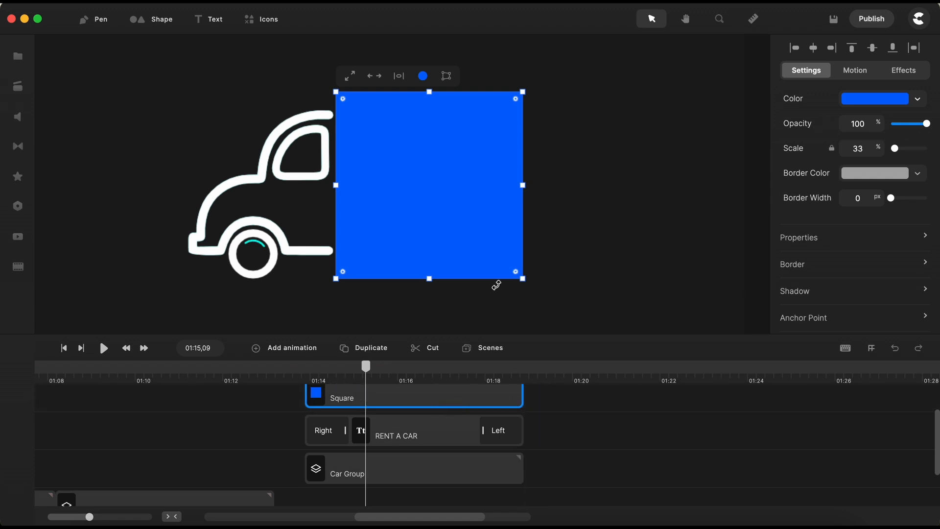
Lower the square's opacity to 68% to fit it flush against the car's rear edge, and restore the opacity to 100%.
{"action": "left_click_drag", "start_coordinate": [928, 122], "coordinate": [917, 123]}
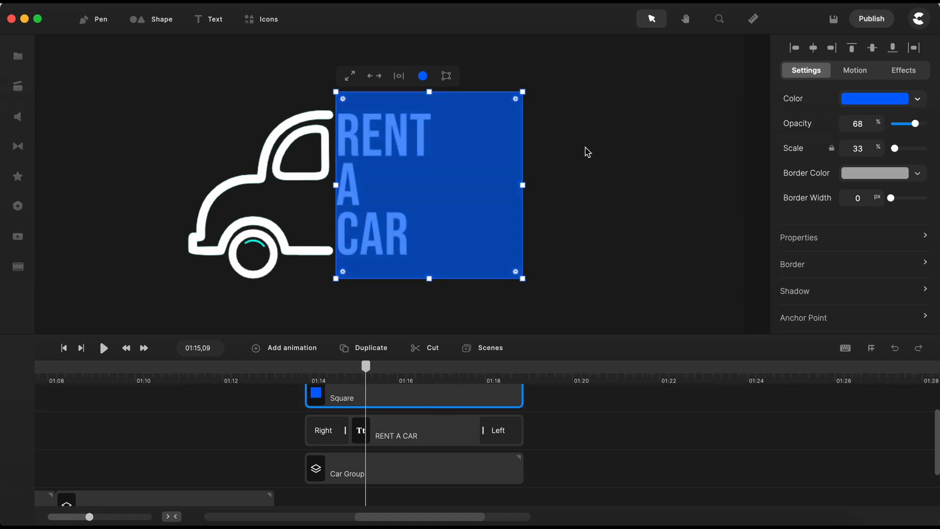
{"action": "left_click_drag", "start_coordinate": [449, 205], "coordinate": [444, 202]}
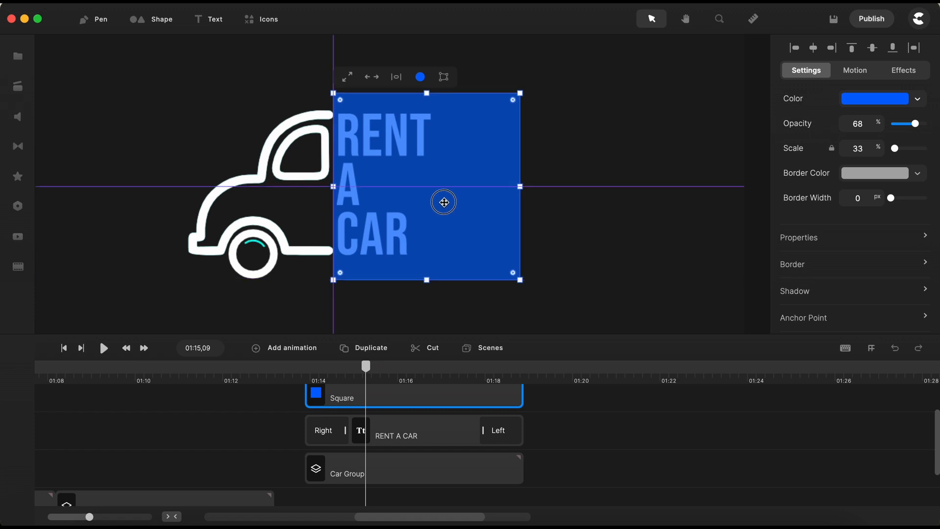
{"action": "left_click_drag", "start_coordinate": [444, 202], "coordinate": [444, 204]}
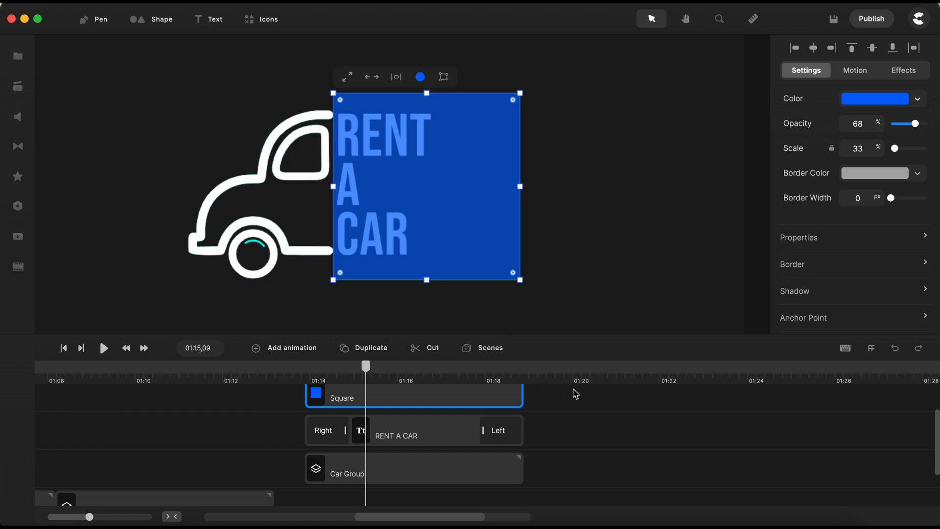
{"action": "left_click", "coordinate": [581, 431]}
{"action": "left_click", "coordinate": [422, 406]}
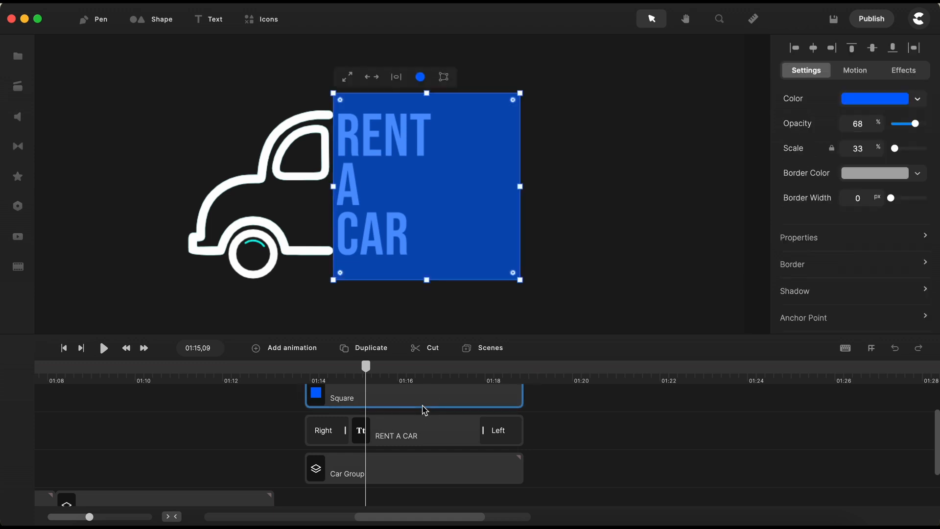
{"action": "left_click", "coordinate": [926, 123]}
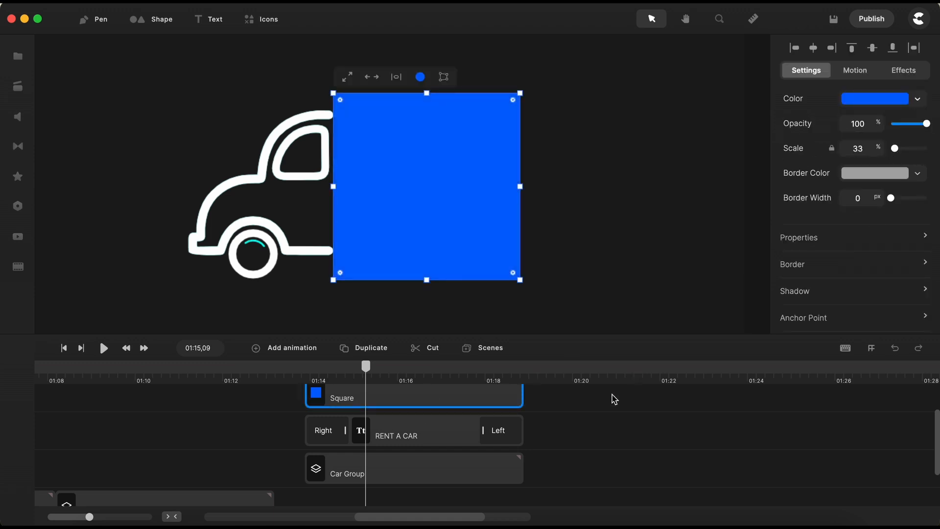
Rename the square layer as TEXT MASK.
{"action": "scroll", "coordinate": [432, 417], "scroll_direction": "up", "scroll_amount": 1}
{"action": "right_click", "coordinate": [434, 419]}
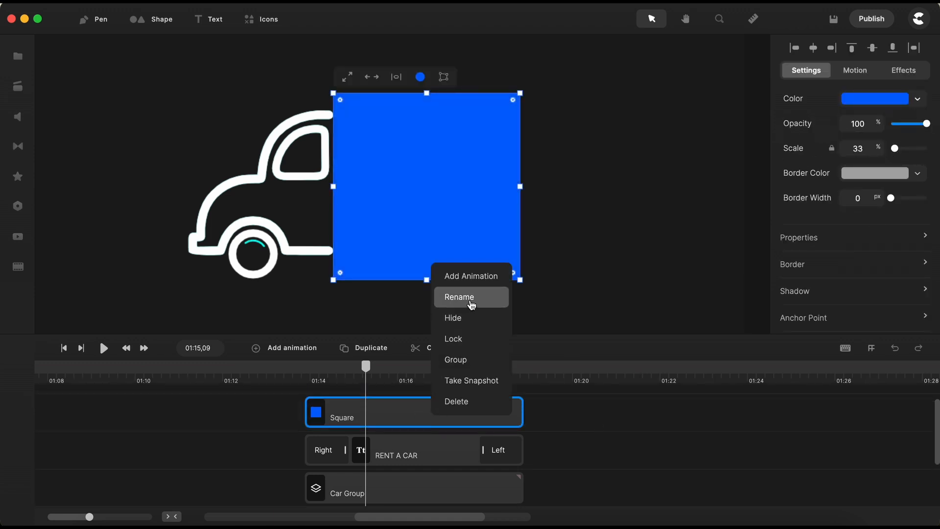
{"action": "left_click", "coordinate": [463, 299]}
{"action": "type", "text": "TEXT MASK"}
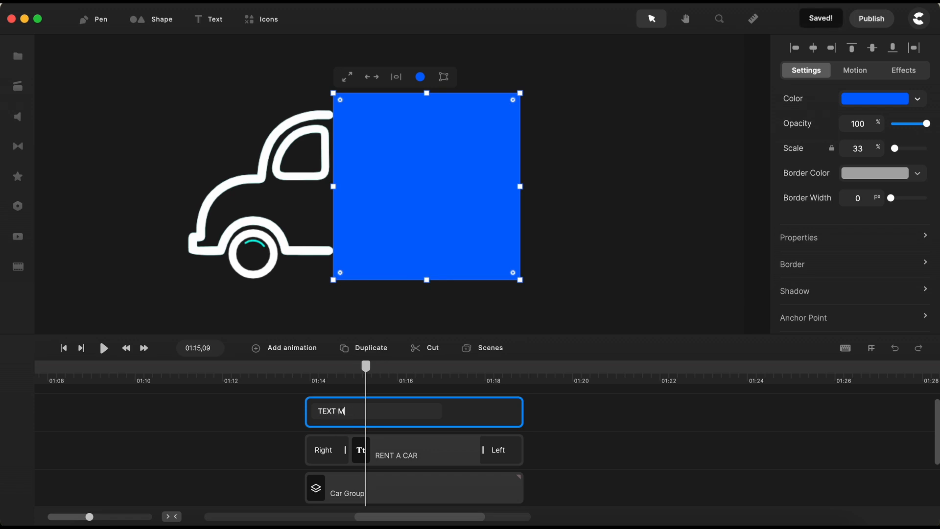
{"action": "key", "text": "Return"}
{"action": "left_click", "coordinate": [528, 422]}
Group the RENT A CAR text layer and rename the group as TEXT GROUP.
{"action": "left_click", "coordinate": [416, 453]}
{"action": "right_click", "coordinate": [417, 455]}
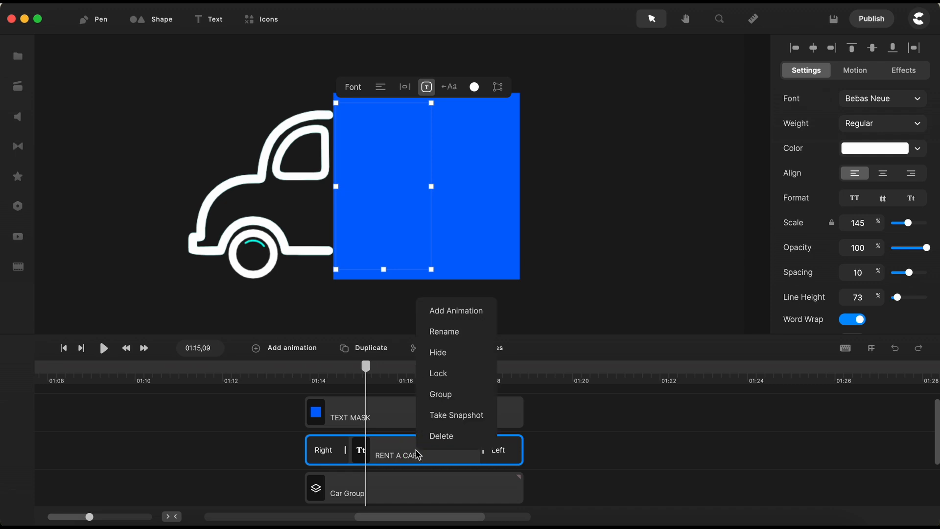
{"action": "left_click", "coordinate": [447, 398]}
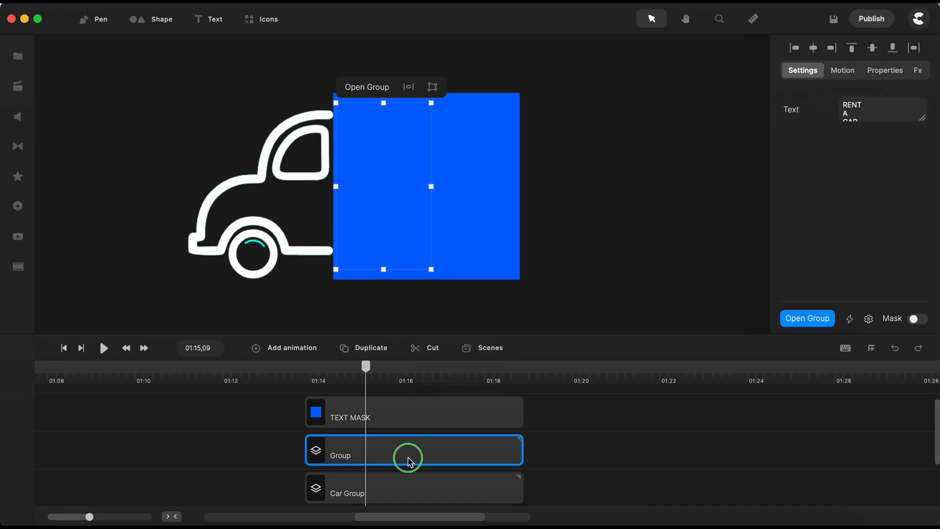
{"action": "right_click", "coordinate": [411, 463]}
{"action": "left_click", "coordinate": [438, 277]}
{"action": "type", "text": "TE"}
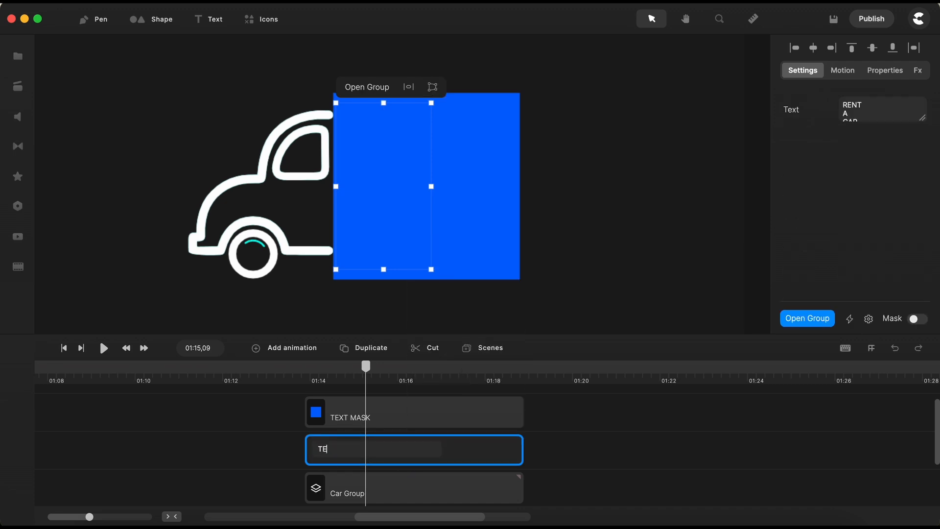
{"action": "type", "text": "XT GROUP"}
{"action": "left_click", "coordinate": [592, 475]}
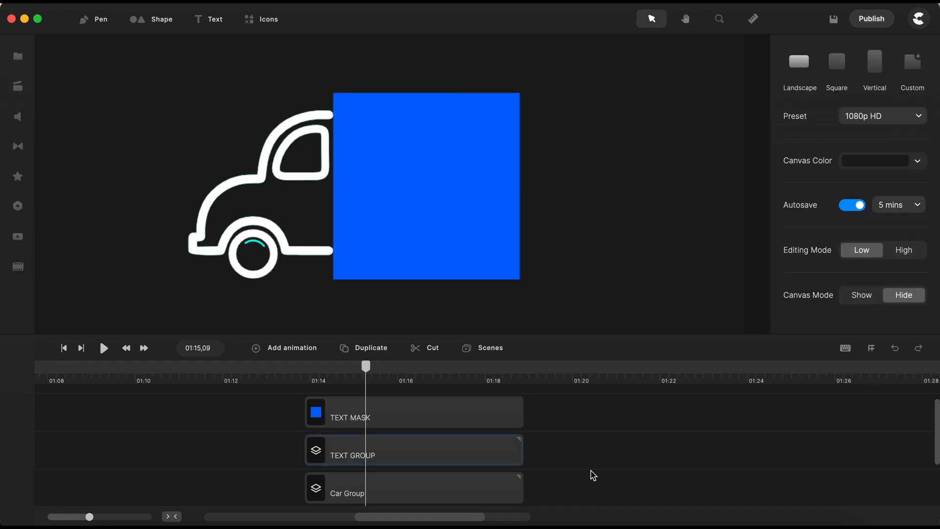
Mask TEXT GROUP with TEXT MASK and scrub through the clip to preview the text animation.
{"action": "left_click", "coordinate": [466, 463]}
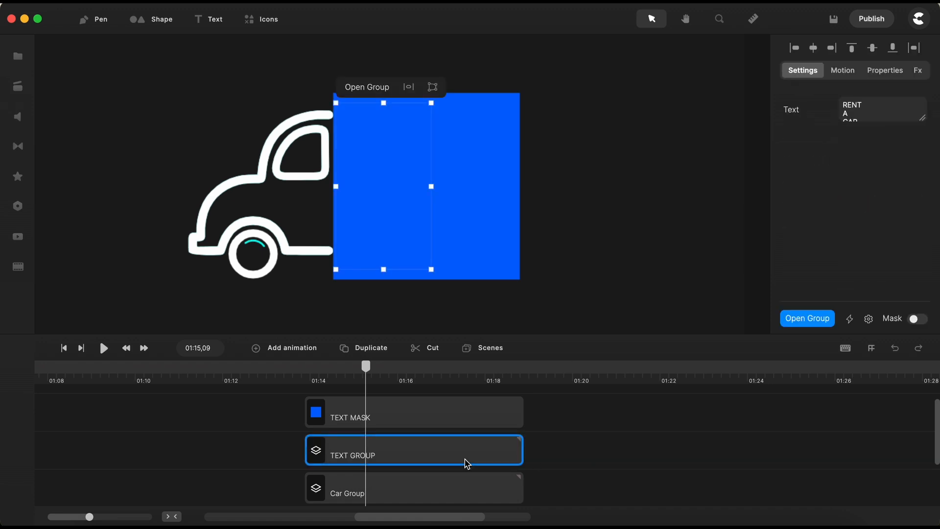
{"action": "left_click", "coordinate": [447, 418], "text": "shift"}
{"action": "right_click", "coordinate": [451, 419]}
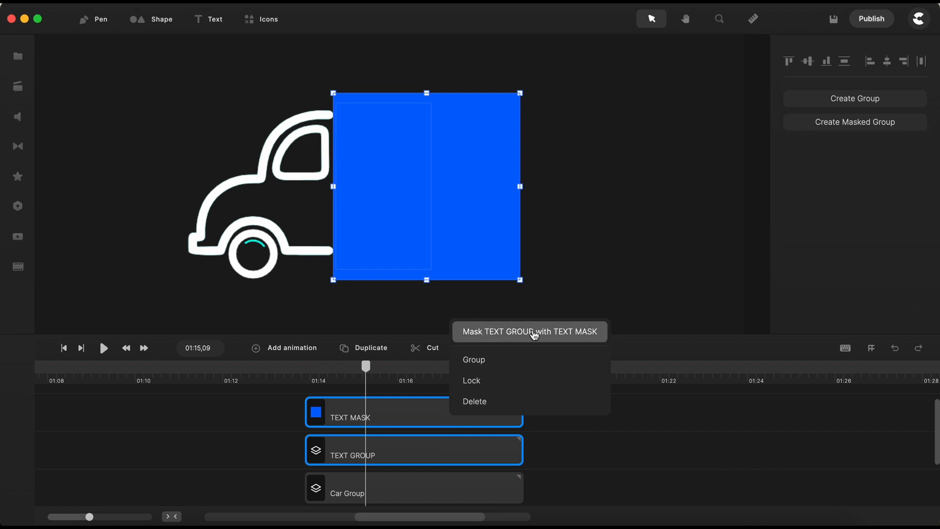
{"action": "left_click", "coordinate": [563, 338]}
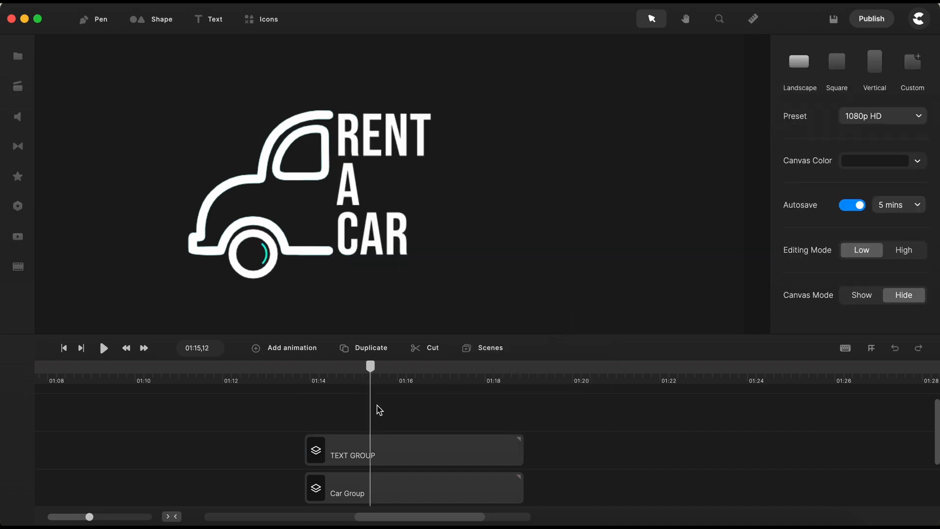
{"action": "left_click", "coordinate": [302, 378]}
{"action": "left_click_drag", "start_coordinate": [301, 378], "coordinate": [384, 383]}
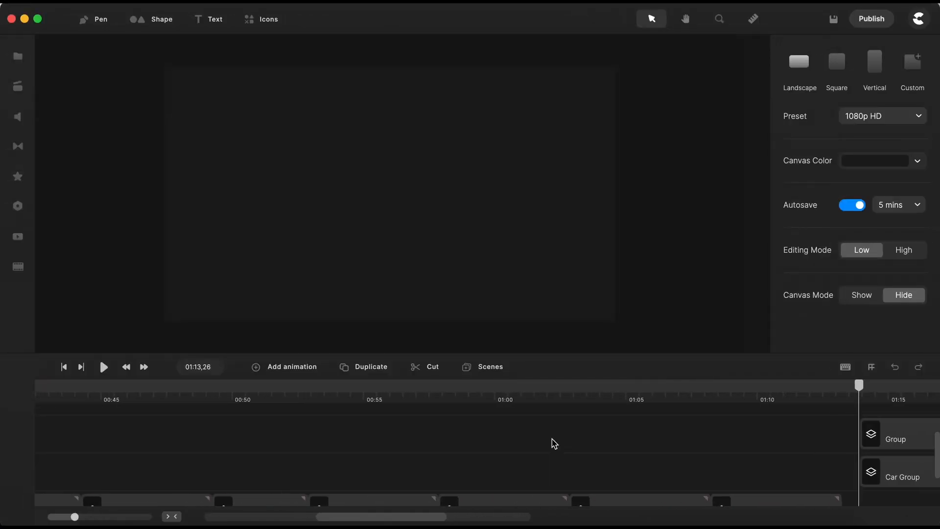
Find the finished Rent A Car group near 00:12 on the main timeline and open it.
{"action": "scroll", "coordinate": [554, 443], "scroll_direction": "left", "scroll_amount": 15}
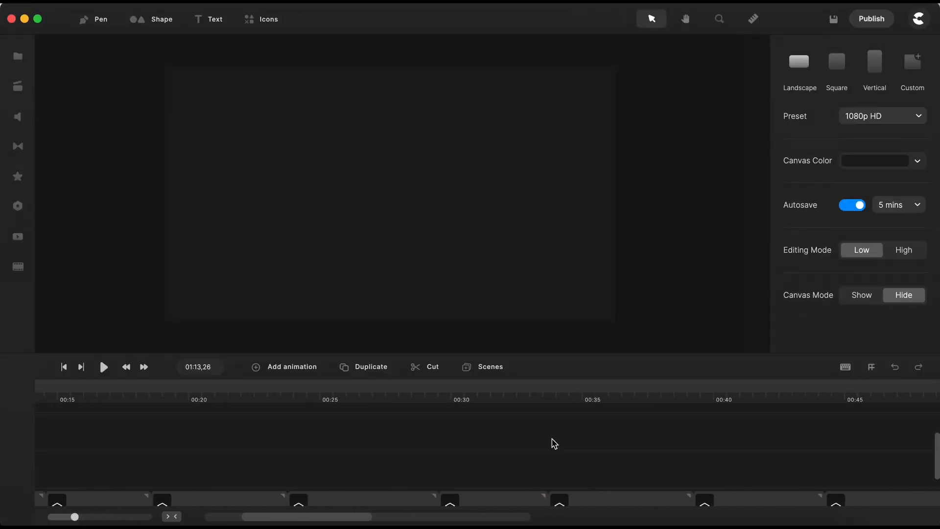
{"action": "scroll", "coordinate": [554, 443], "scroll_direction": "down", "scroll_amount": 2}
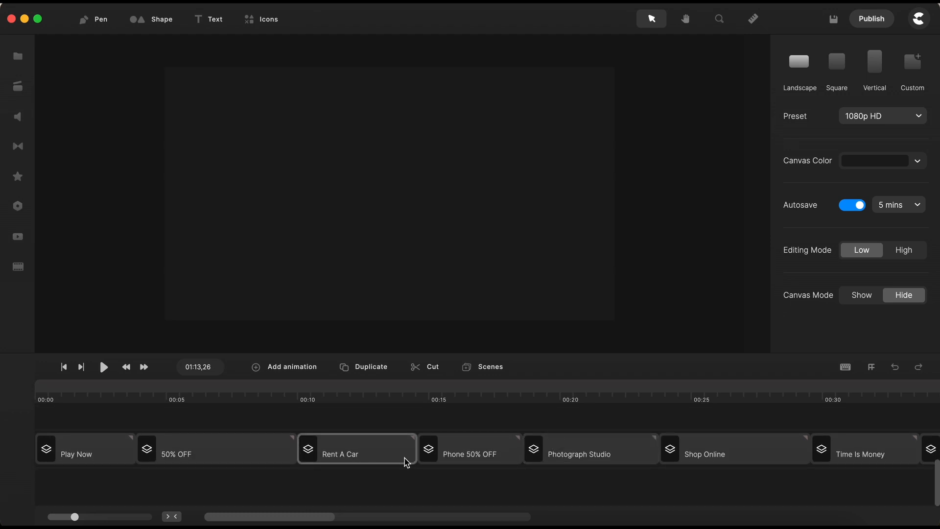
{"action": "left_click", "coordinate": [357, 398]}
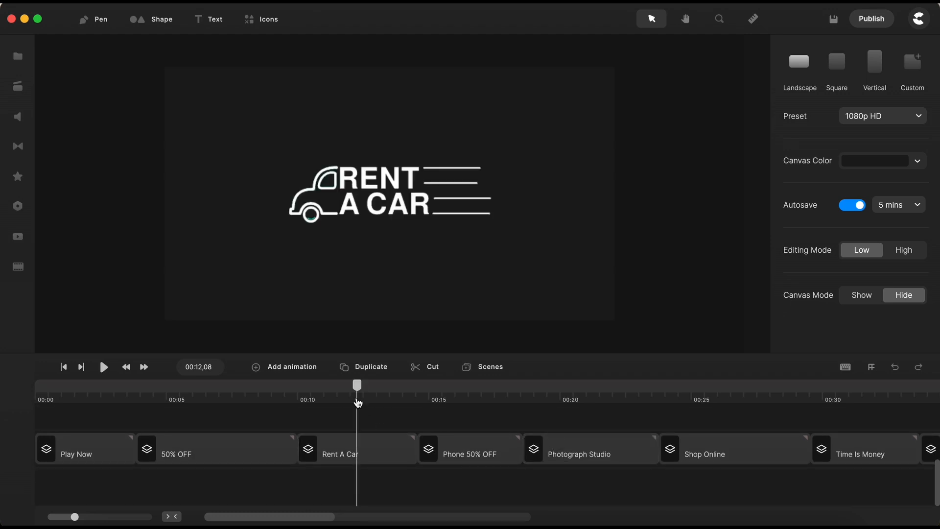
{"action": "left_click", "coordinate": [375, 451]}
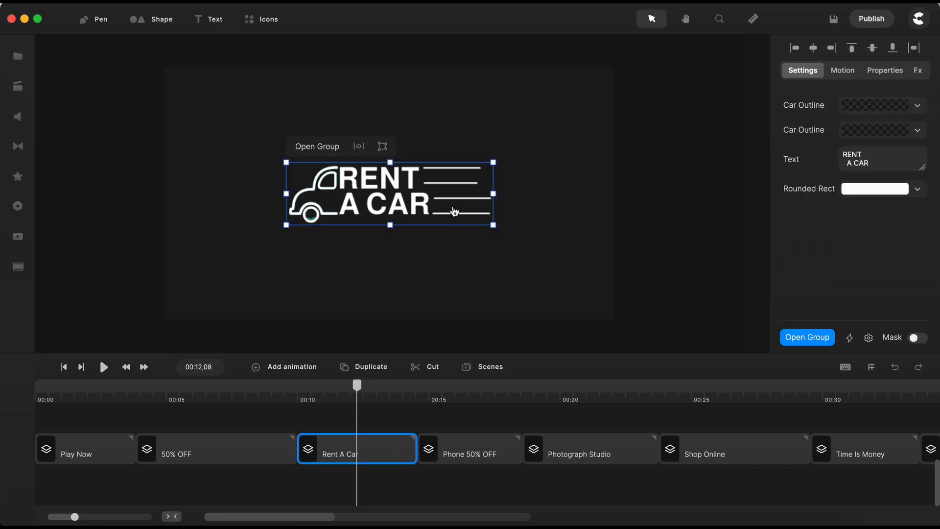
{"action": "scroll", "coordinate": [455, 212], "scroll_direction": "up", "scroll_amount": 3}
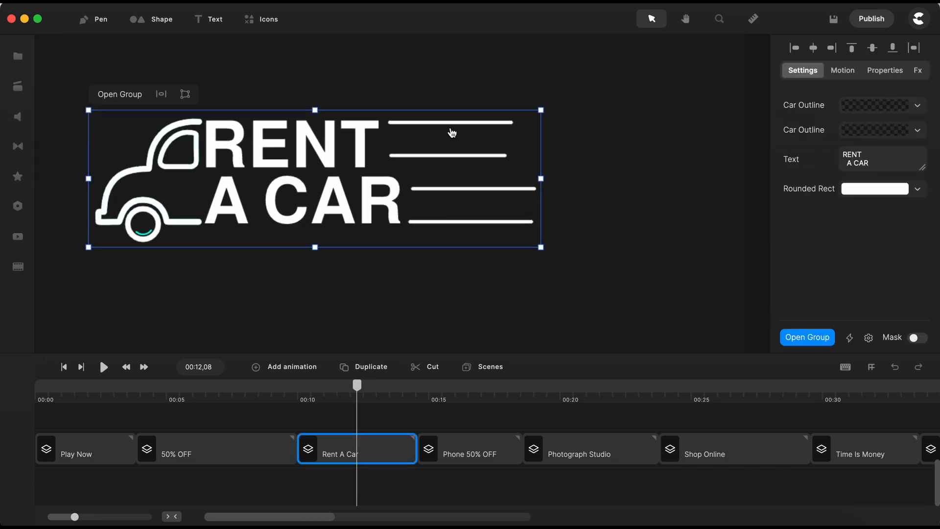
{"action": "left_click", "coordinate": [809, 337]}
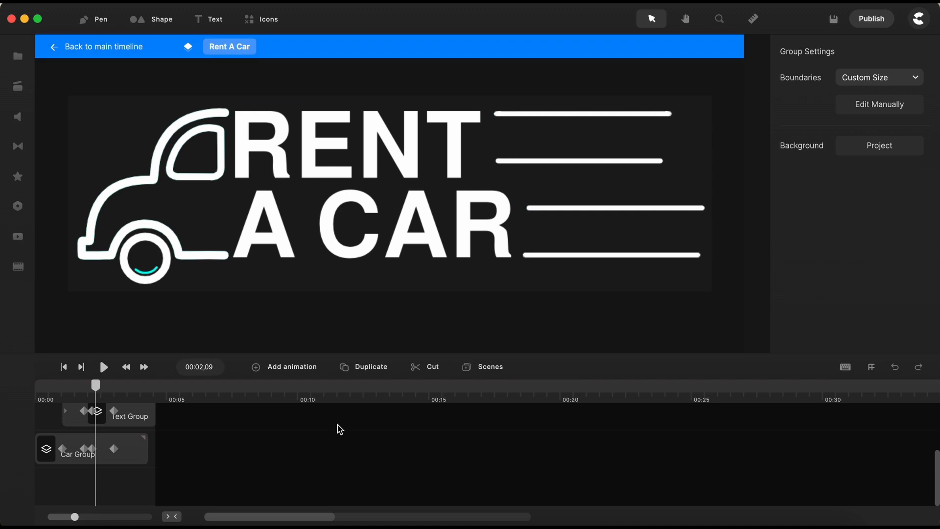
Unlock the Speed Lines Group inside the Rent A Car group and open it.
{"action": "left_click_drag", "start_coordinate": [331, 398], "coordinate": [509, 399]}
{"action": "scroll", "coordinate": [468, 434], "scroll_direction": "up", "scroll_amount": 2}
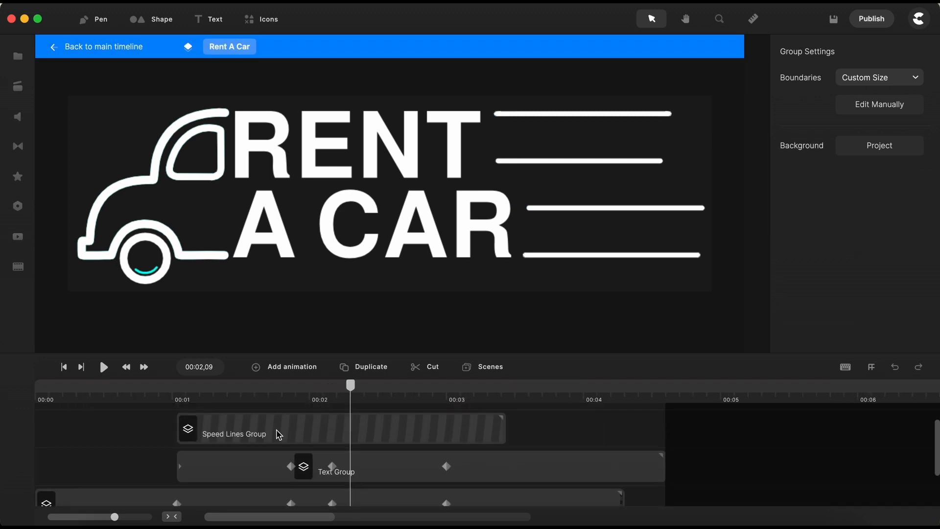
{"action": "right_click", "coordinate": [271, 436]}
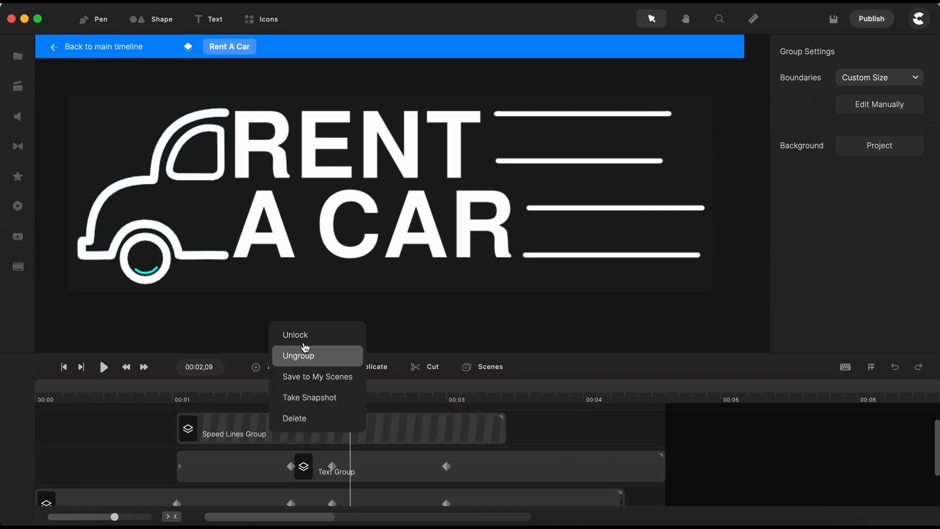
{"action": "left_click", "coordinate": [294, 332]}
{"action": "left_click", "coordinate": [468, 428]}
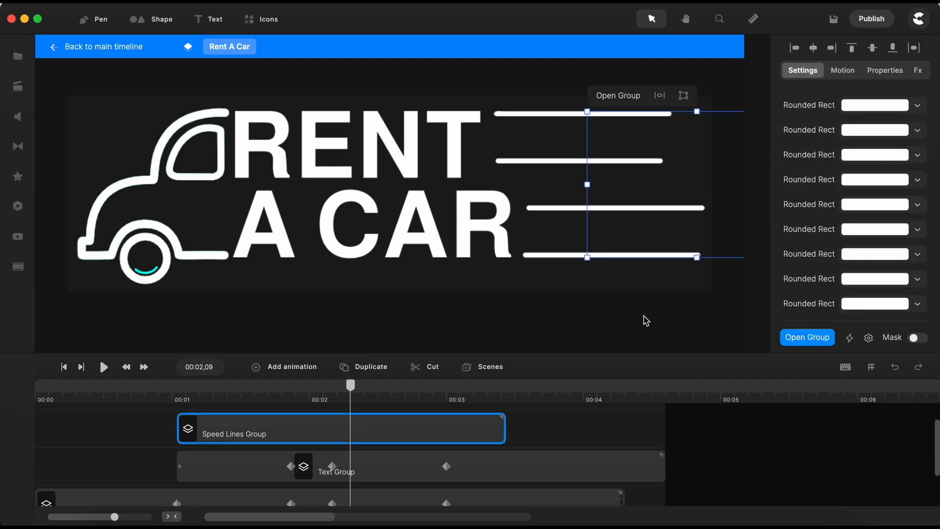
{"action": "left_click", "coordinate": [813, 341]}
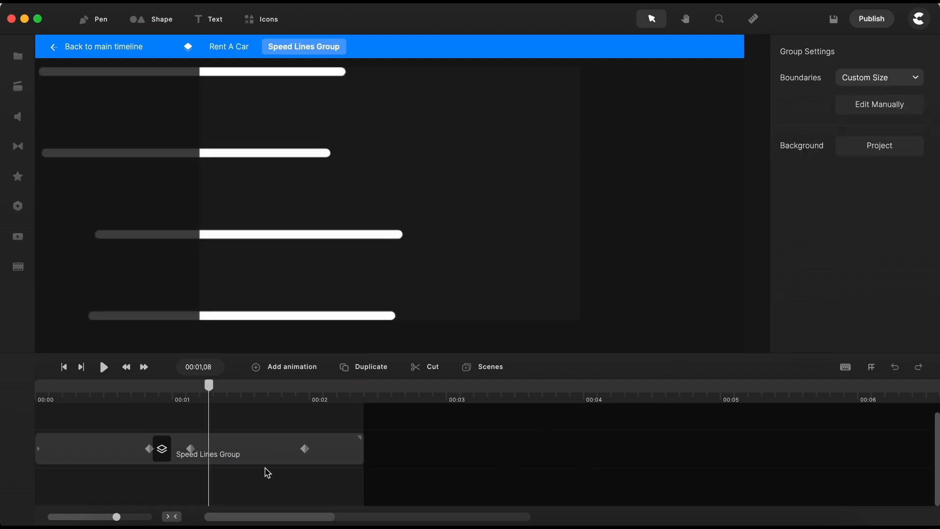
Open the nested Speed Lines Group, its bottom line's group and that line's first subgroup.
{"action": "left_click", "coordinate": [176, 463]}
{"action": "left_click", "coordinate": [804, 338]}
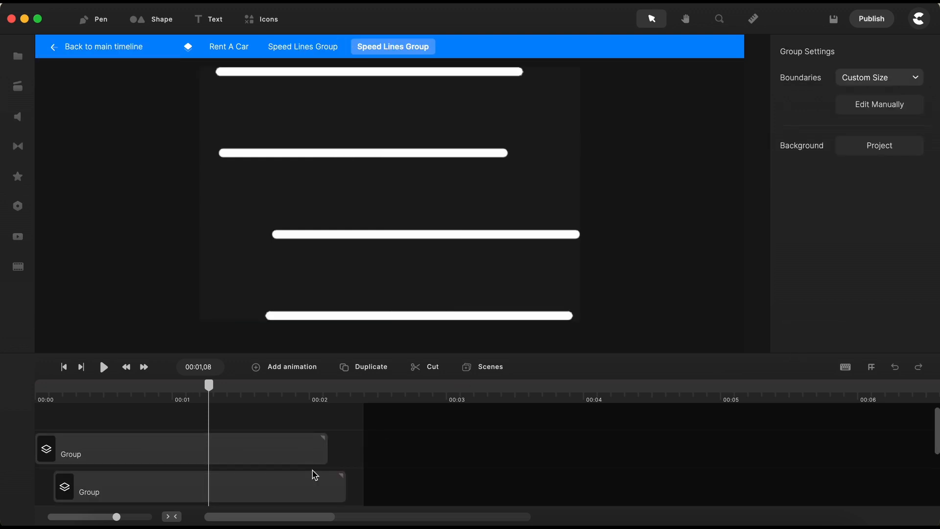
{"action": "left_click", "coordinate": [283, 458]}
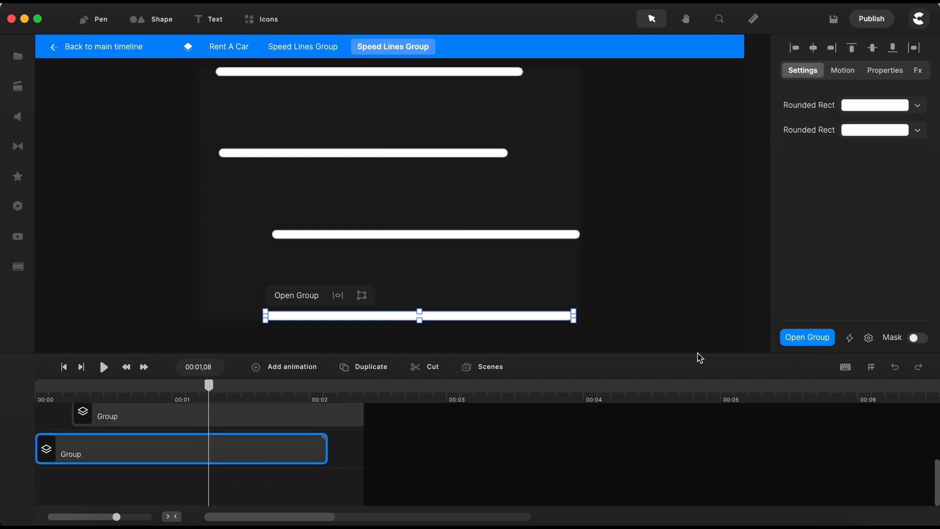
{"action": "left_click", "coordinate": [809, 337]}
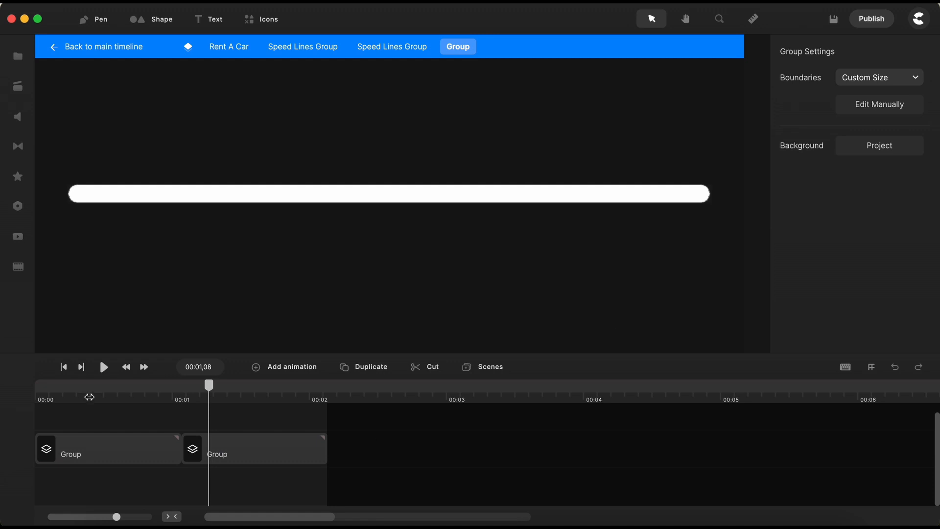
{"action": "left_click", "coordinate": [90, 398]}
{"action": "left_click", "coordinate": [105, 448]}
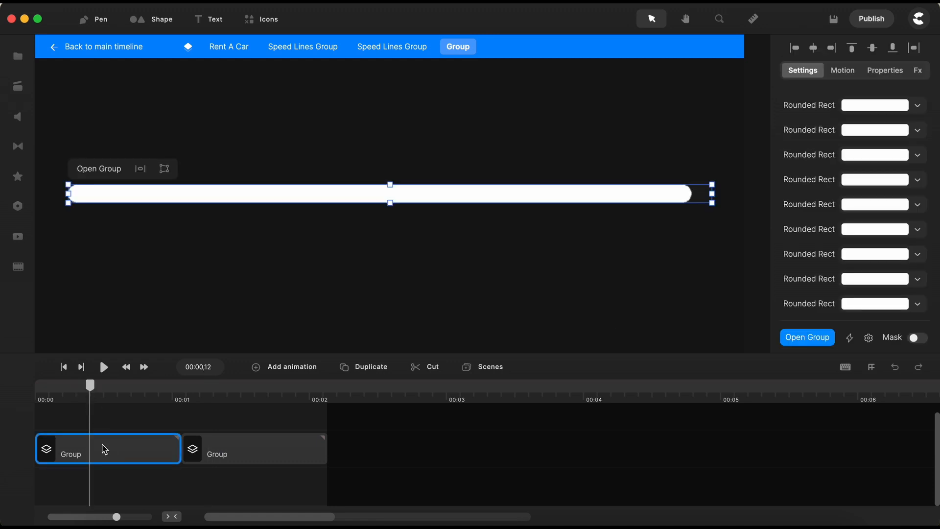
{"action": "left_click", "coordinate": [813, 337]}
Enlarge the line's timeline and scrub across its alternating Up and Down clips to examine the motion.
{"action": "scroll", "coordinate": [432, 392], "scroll_direction": "up", "scroll_amount": 5}
{"action": "left_click", "coordinate": [78, 447]}
{"action": "left_click", "coordinate": [273, 459]}
{"action": "left_click_drag", "start_coordinate": [260, 407], "coordinate": [408, 387]}
{"action": "left_click_drag", "start_coordinate": [132, 397], "coordinate": [233, 402]}
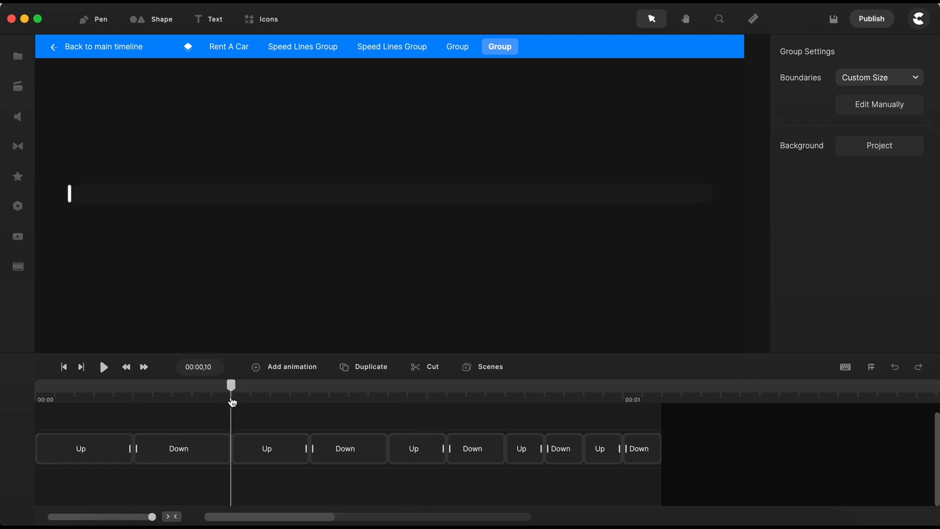
{"action": "left_click", "coordinate": [311, 399]}
{"action": "left_click", "coordinate": [94, 402]}
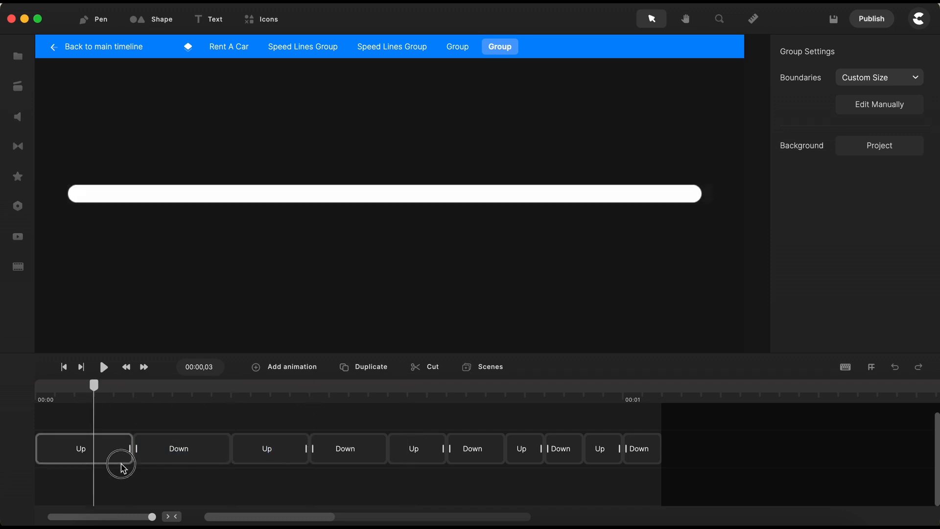
Inspect the anchor points of the line's first Up clip and first Down clip.
{"action": "left_click", "coordinate": [122, 462]}
{"action": "scroll", "coordinate": [812, 258], "scroll_direction": "down", "scroll_amount": 3}
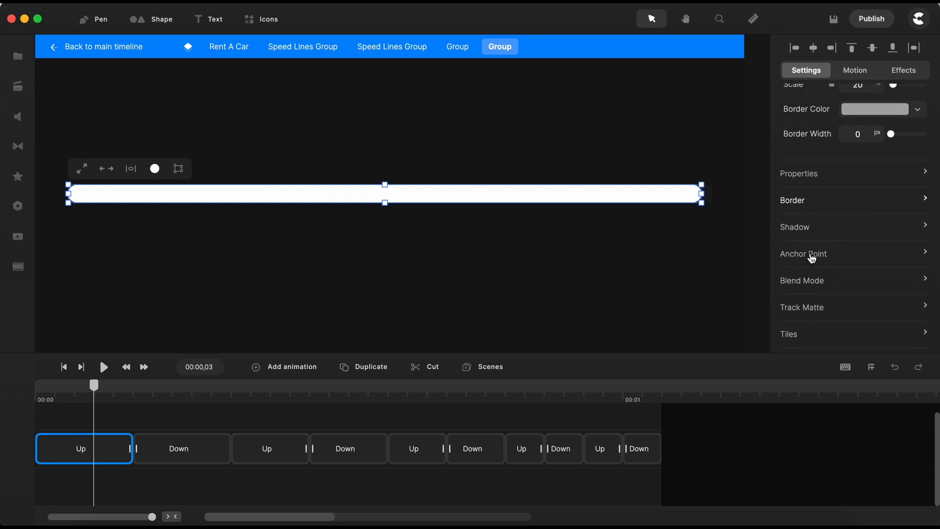
{"action": "left_click", "coordinate": [813, 258]}
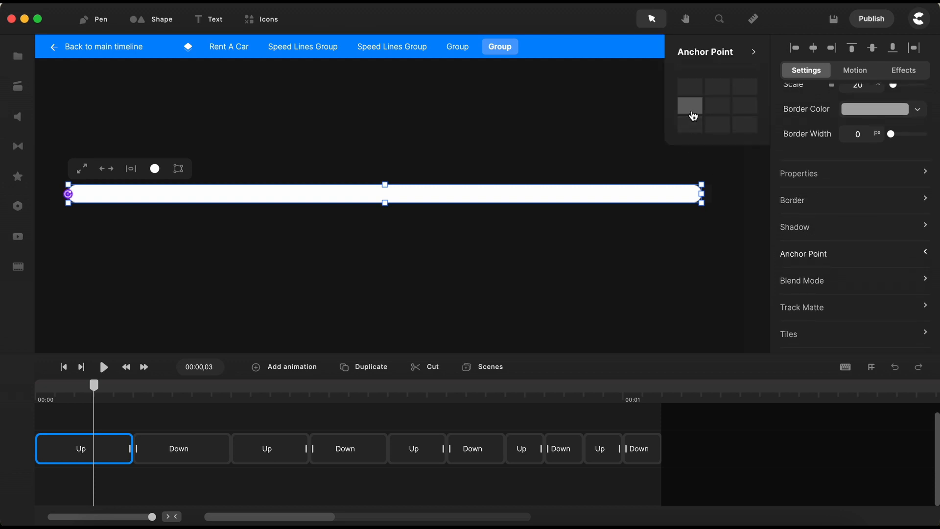
{"action": "left_click", "coordinate": [207, 466]}
{"action": "left_click", "coordinate": [804, 254]}
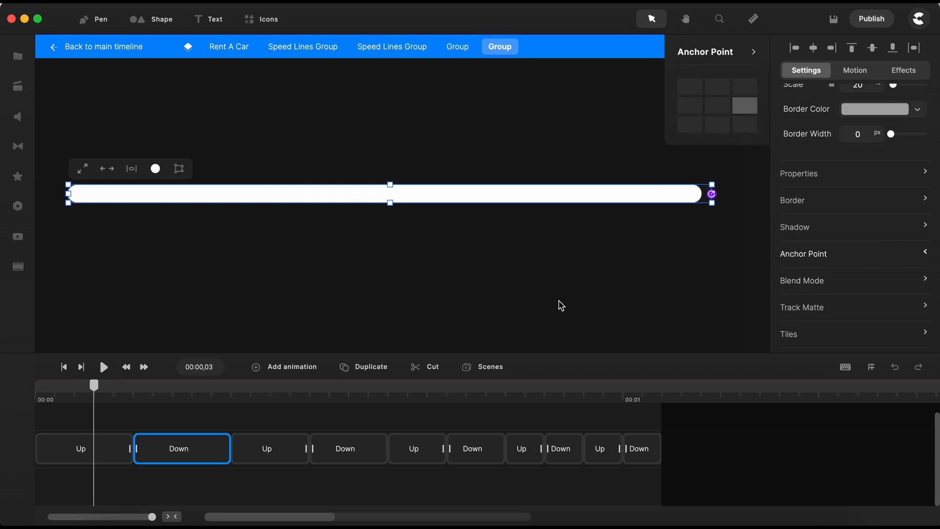
Inspect the second Up clip's anchor point and scrub from 00:00,10 through the next Down clip to examine the scaling.
{"action": "left_click", "coordinate": [288, 469]}
{"action": "left_click", "coordinate": [288, 468]}
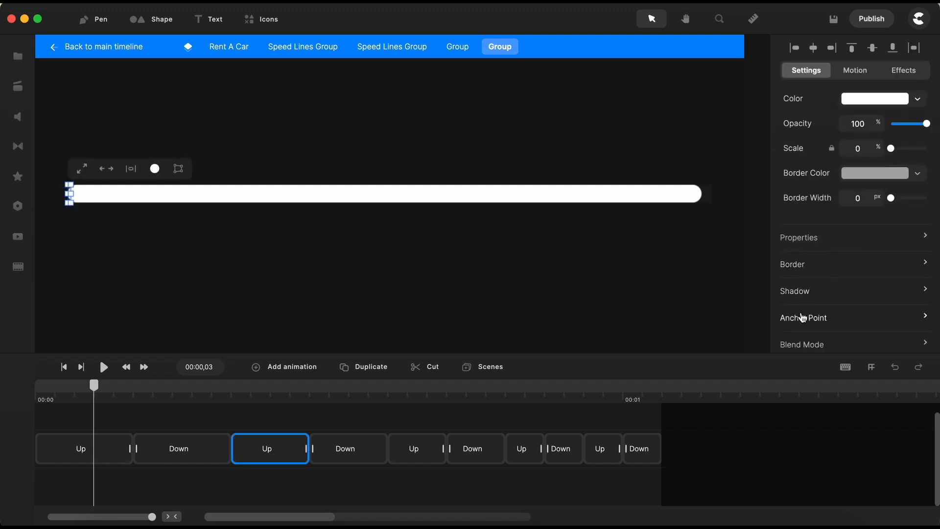
{"action": "left_click", "coordinate": [803, 318]}
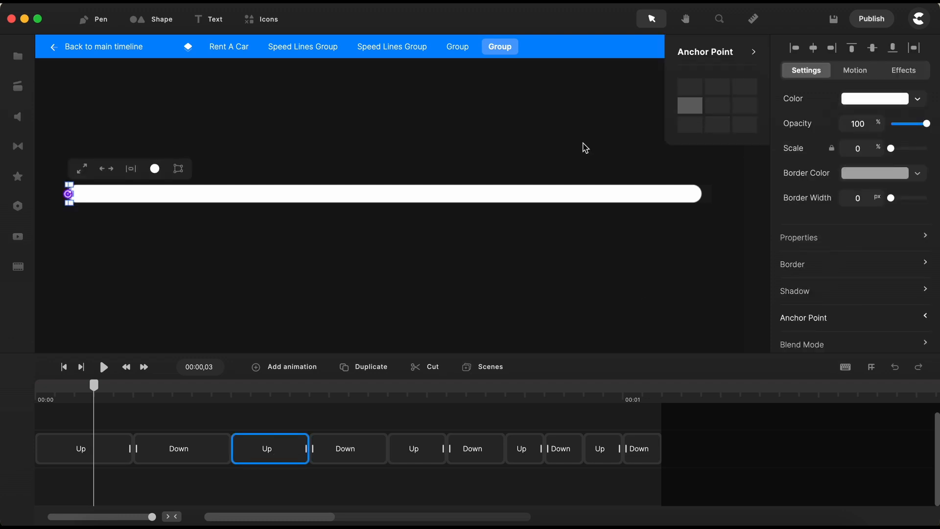
{"action": "left_click", "coordinate": [233, 396]}
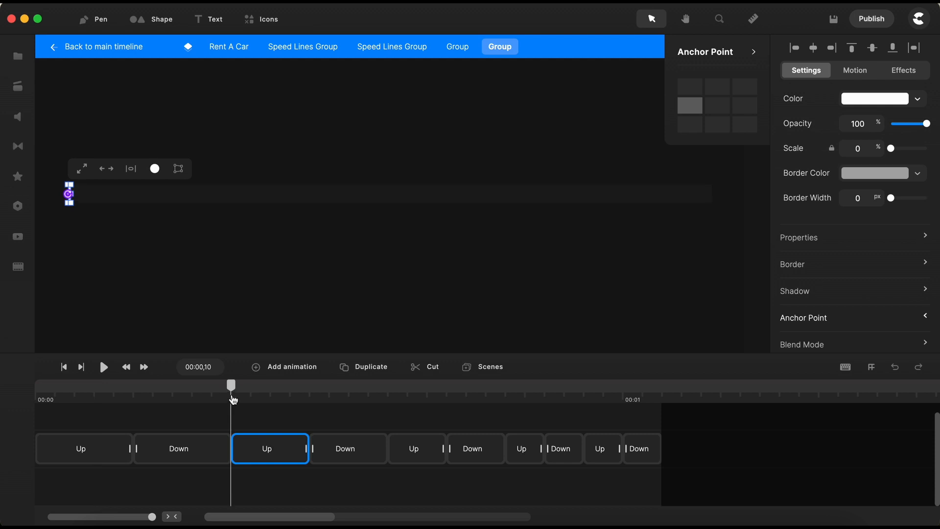
{"action": "left_click_drag", "start_coordinate": [233, 396], "coordinate": [258, 398]}
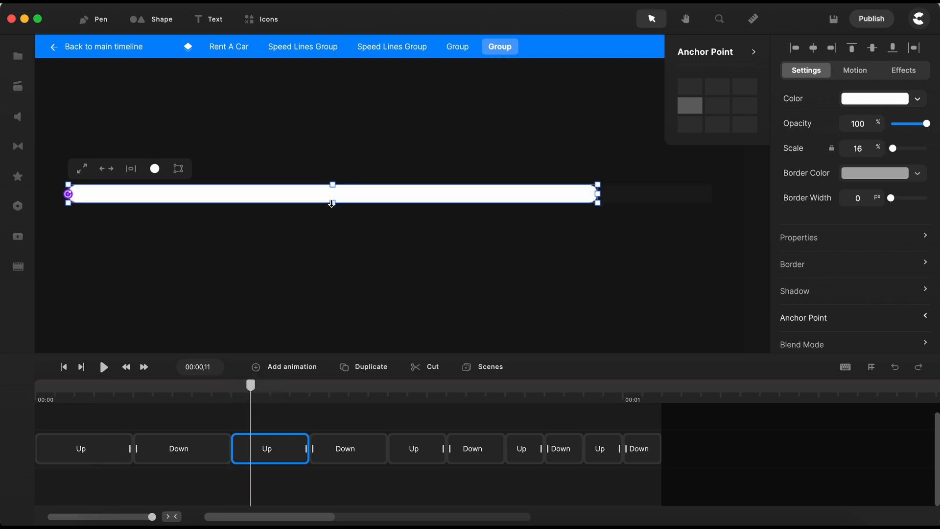
{"action": "left_click", "coordinate": [313, 396]}
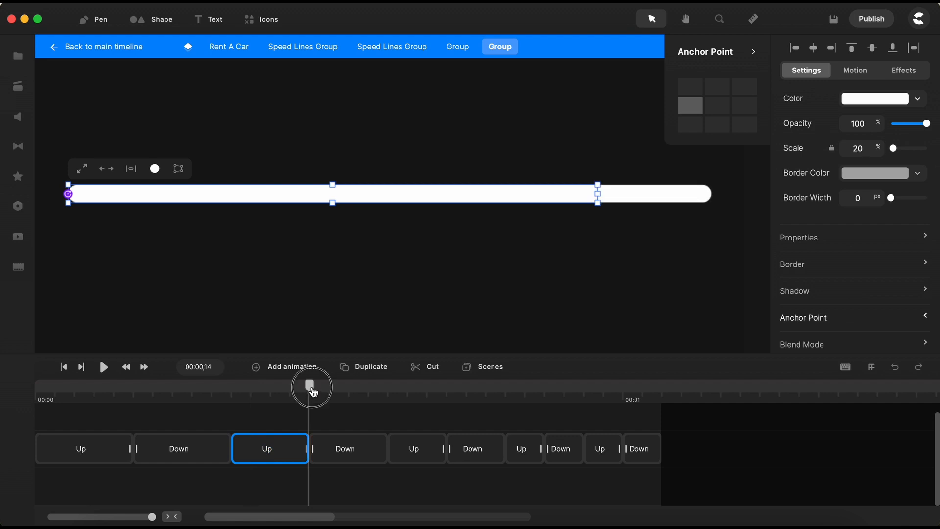
{"action": "left_click_drag", "start_coordinate": [313, 392], "coordinate": [369, 391]}
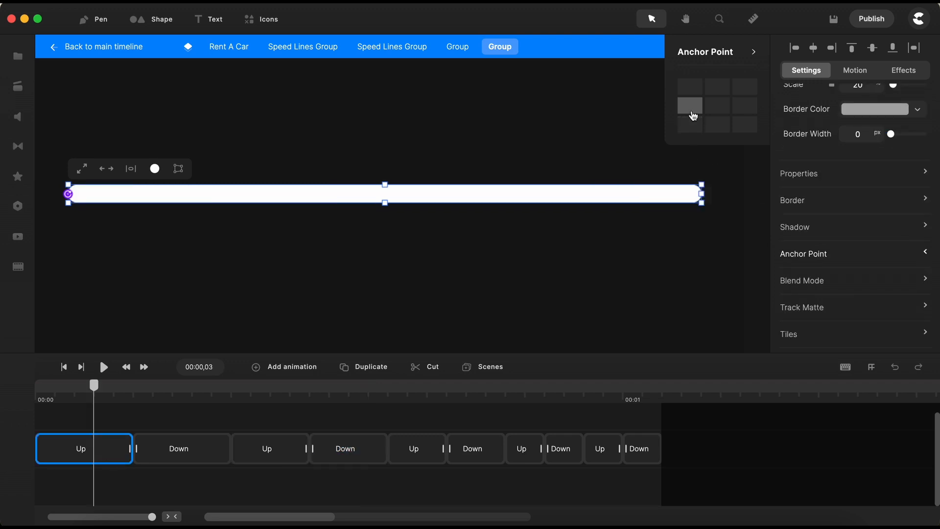
Inspect the first Down clip's anchor point and play the line's Up and Down clips from the start.
{"action": "left_click", "coordinate": [205, 463]}
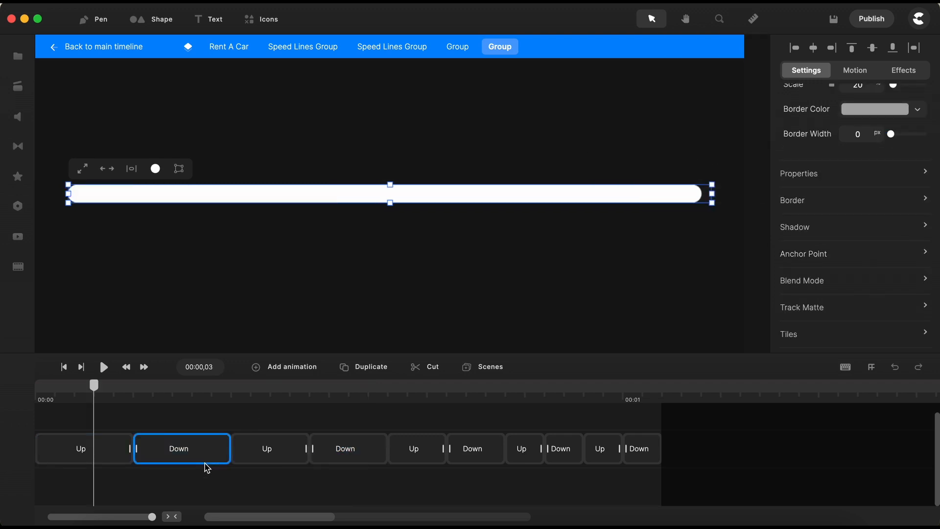
{"action": "left_click", "coordinate": [807, 255]}
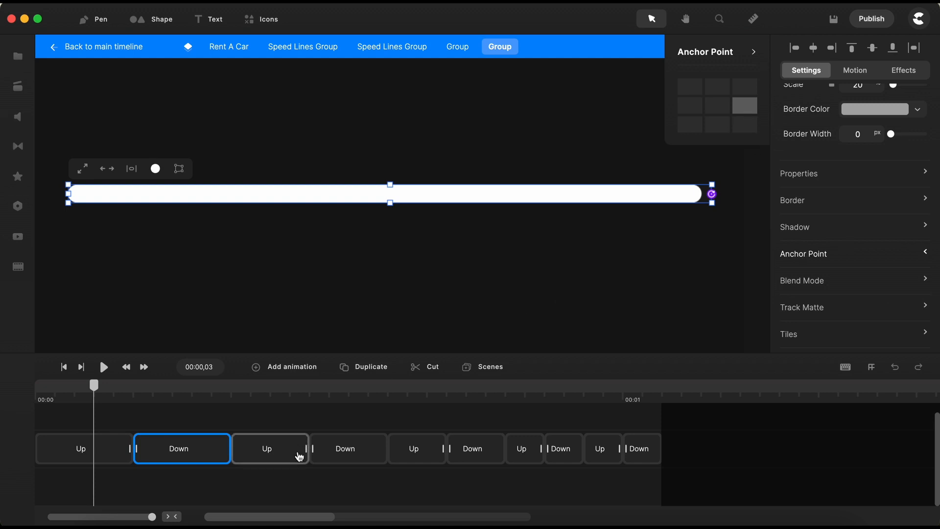
{"action": "left_click", "coordinate": [285, 467]}
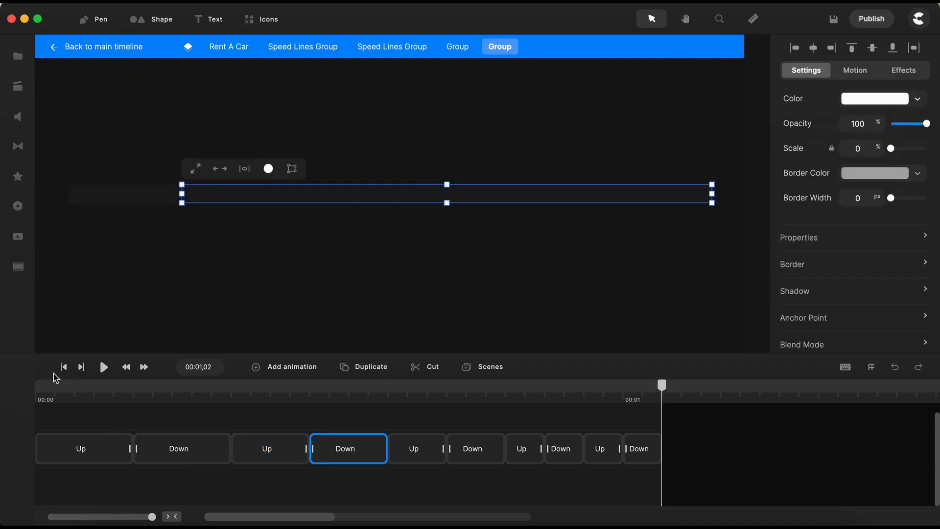
{"action": "left_click", "coordinate": [62, 371]}
{"action": "key", "text": "space"}
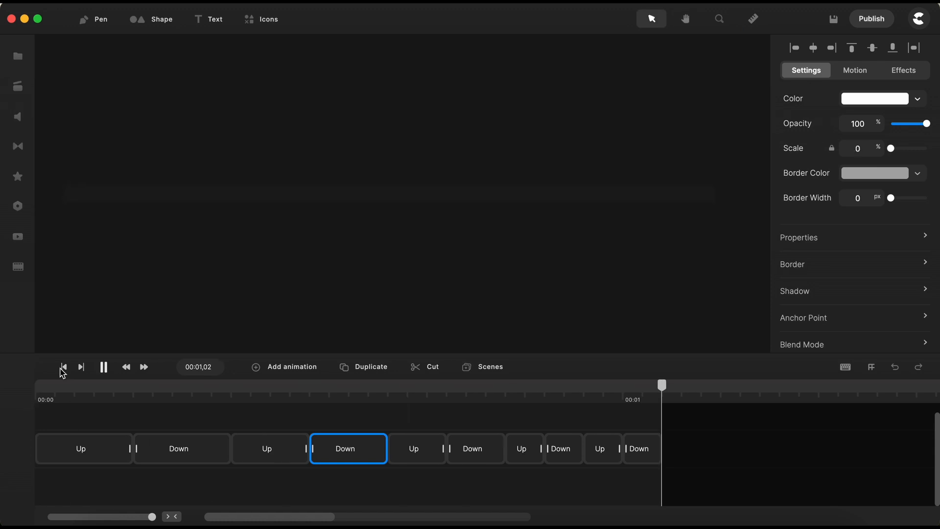
{"action": "left_click", "coordinate": [418, 132]}
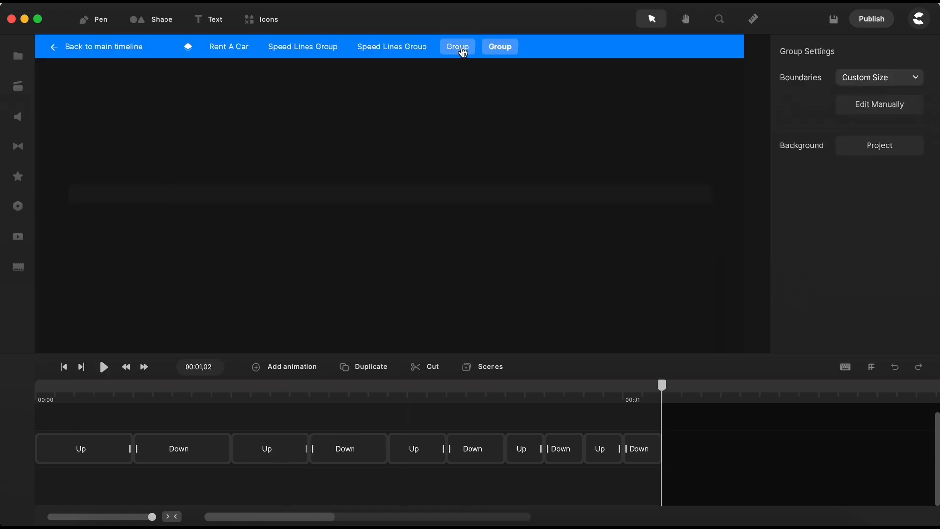
Go up to the line's parent group and play its two consecutive subgroups from the start, selecting the second one.
{"action": "left_click", "coordinate": [458, 47]}
{"action": "left_click_drag", "start_coordinate": [355, 398], "coordinate": [236, 403]}
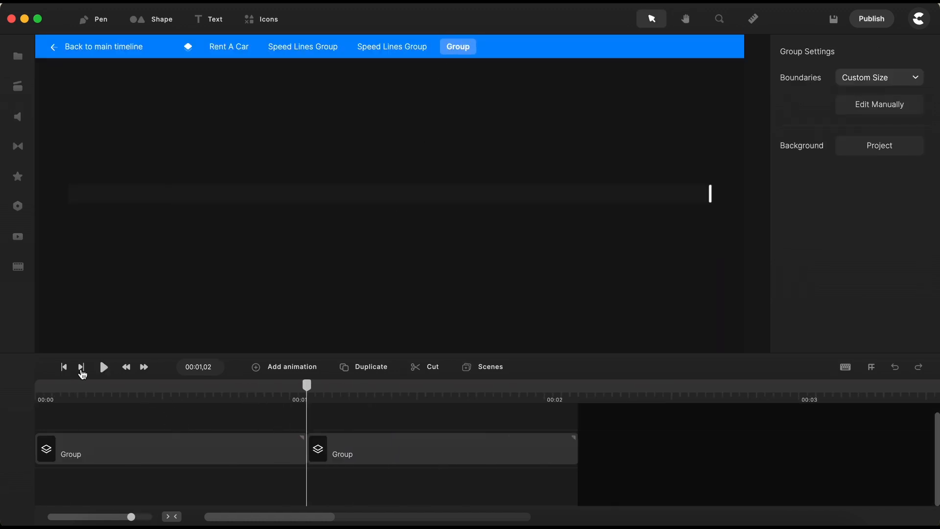
{"action": "left_click", "coordinate": [63, 369]}
{"action": "key", "text": "space"}
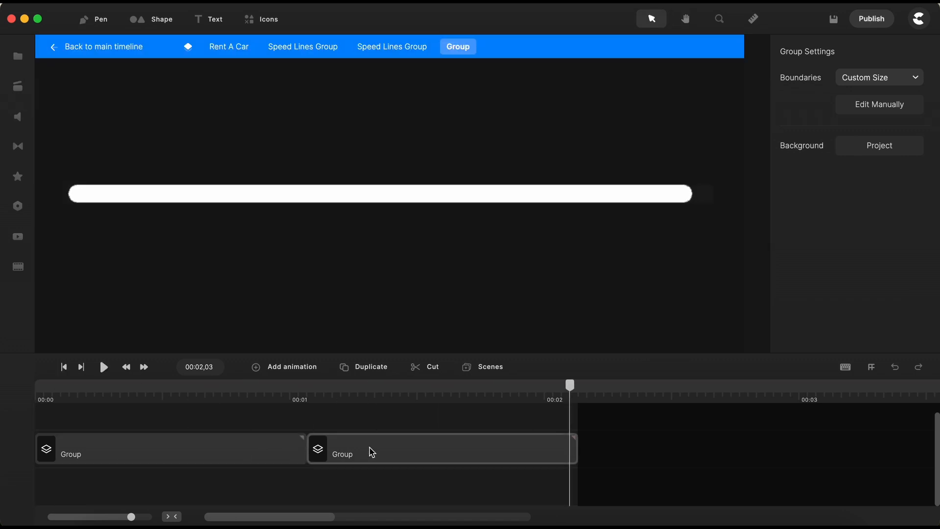
{"action": "left_click", "coordinate": [371, 449]}
{"action": "left_click_drag", "start_coordinate": [302, 398], "coordinate": [381, 402]}
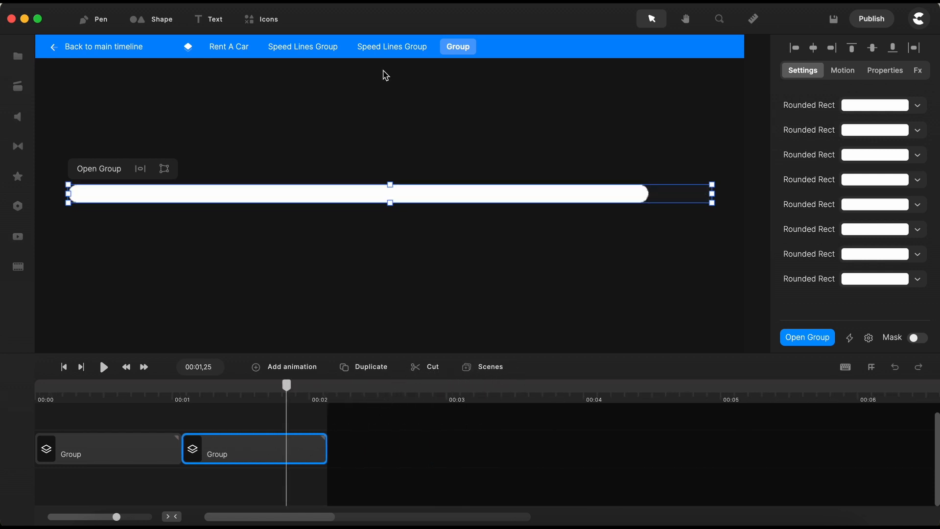
Return to the nested Speed Lines Group and select each of its four line groups from bottom to top to compare their start offsets.
{"action": "left_click", "coordinate": [391, 47]}
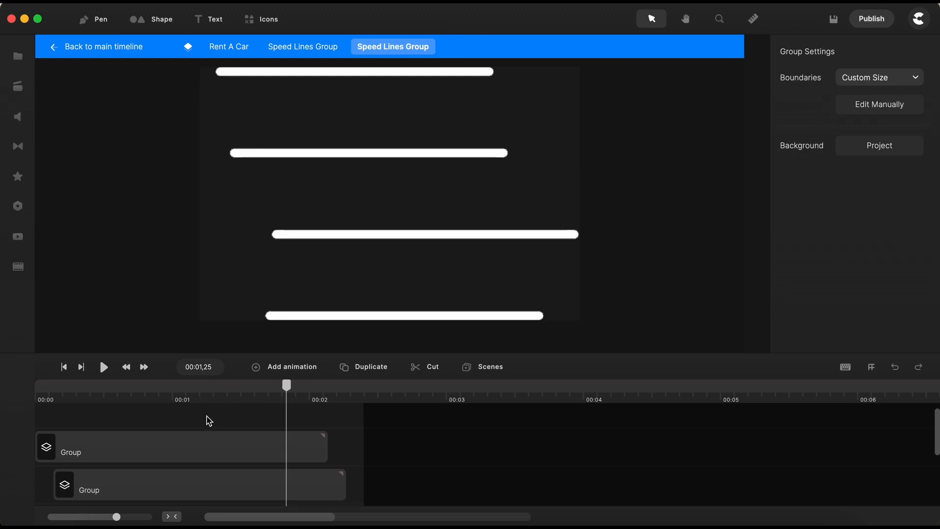
{"action": "scroll", "coordinate": [209, 421], "scroll_direction": "down", "scroll_amount": 5}
{"action": "left_click", "coordinate": [196, 466]}
{"action": "scroll", "coordinate": [198, 468], "scroll_direction": "up", "scroll_amount": 1}
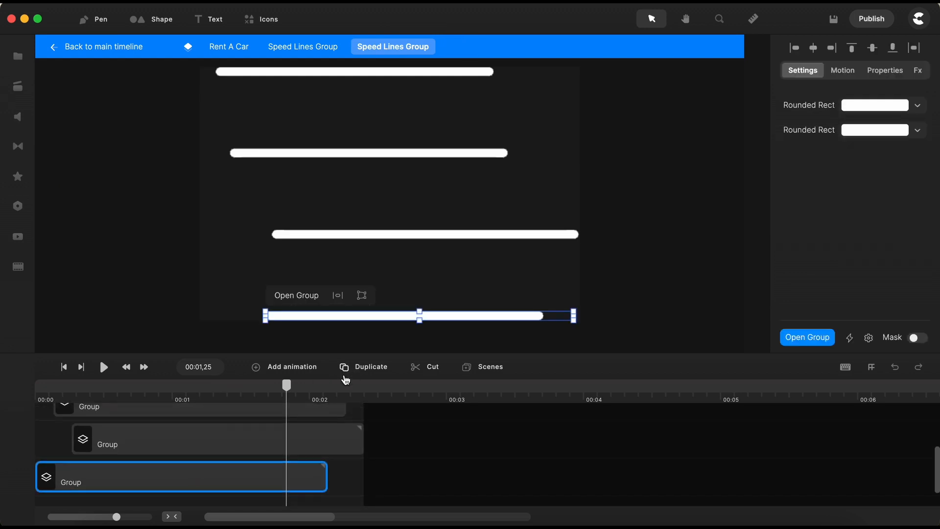
{"action": "left_click", "coordinate": [262, 436]}
{"action": "scroll", "coordinate": [260, 438], "scroll_direction": "up", "scroll_amount": 3}
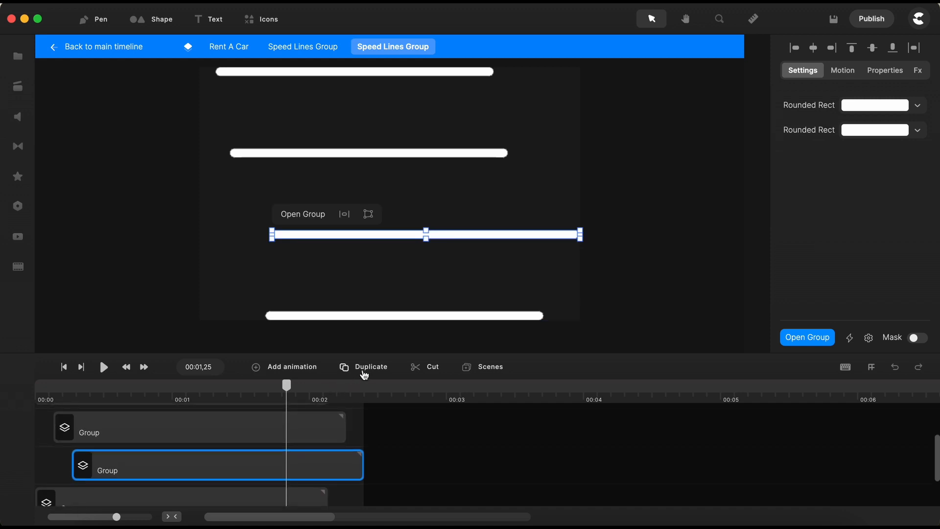
{"action": "left_click", "coordinate": [263, 429]}
{"action": "scroll", "coordinate": [262, 429], "scroll_direction": "up", "scroll_amount": 3}
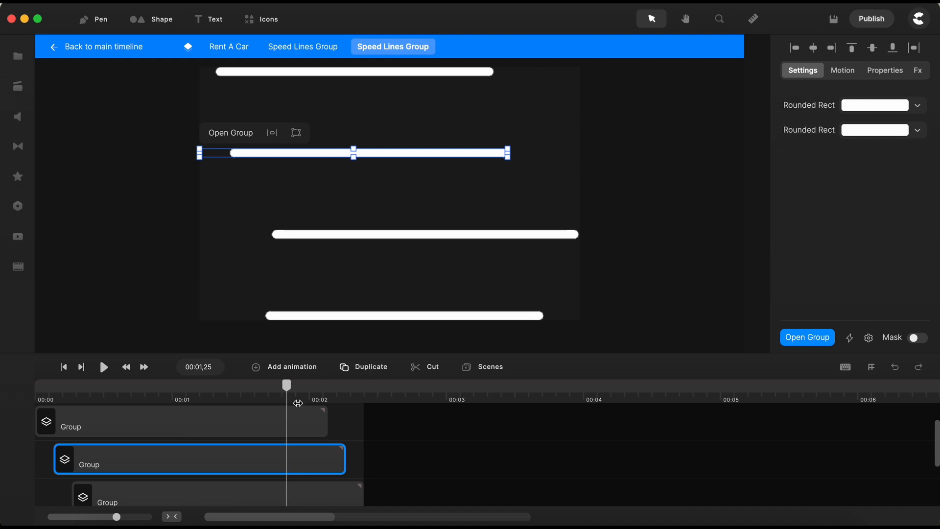
{"action": "left_click", "coordinate": [261, 422]}
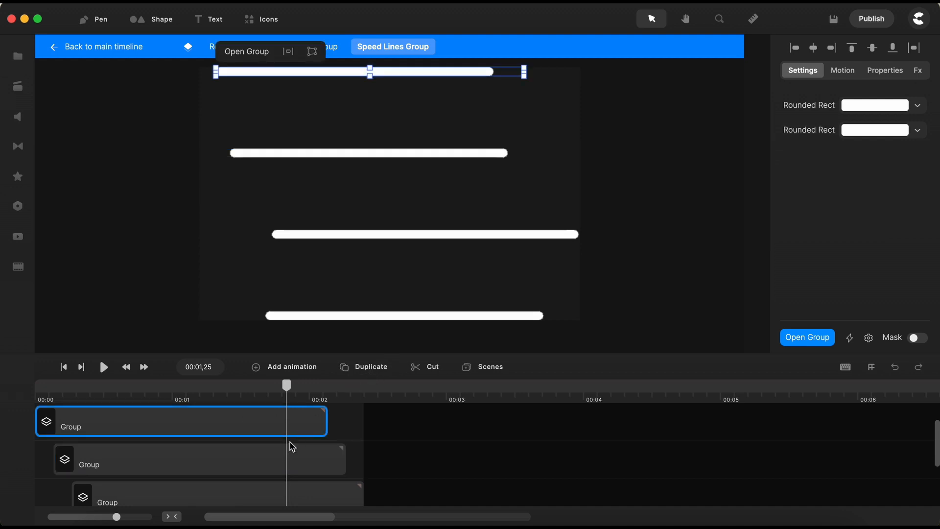
Play the four speed lines together from 00:00,00 to examine their staggered motion.
{"action": "scroll", "coordinate": [293, 446], "scroll_direction": "down", "scroll_amount": 4}
{"action": "left_click", "coordinate": [39, 395]}
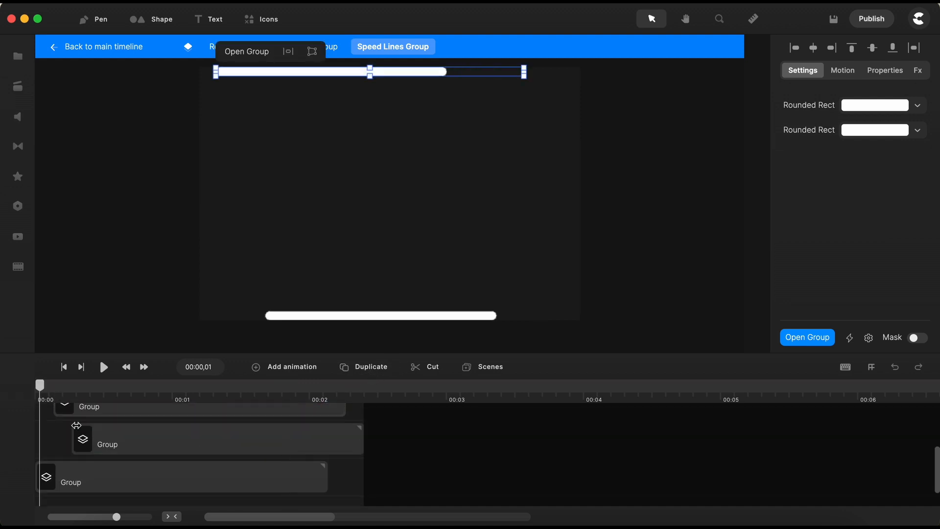
{"action": "scroll", "coordinate": [122, 470], "scroll_direction": "up", "scroll_amount": 2}
{"action": "left_click", "coordinate": [63, 367]}
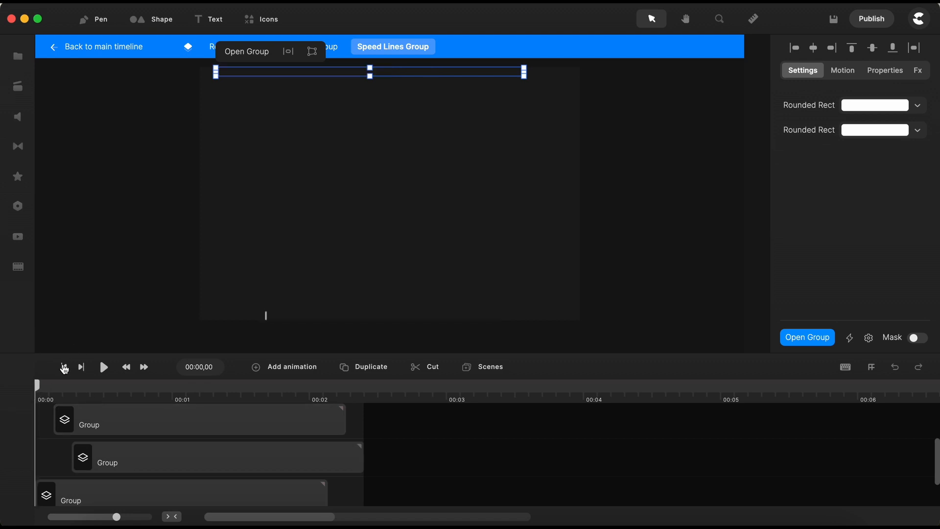
{"action": "key", "text": "space"}
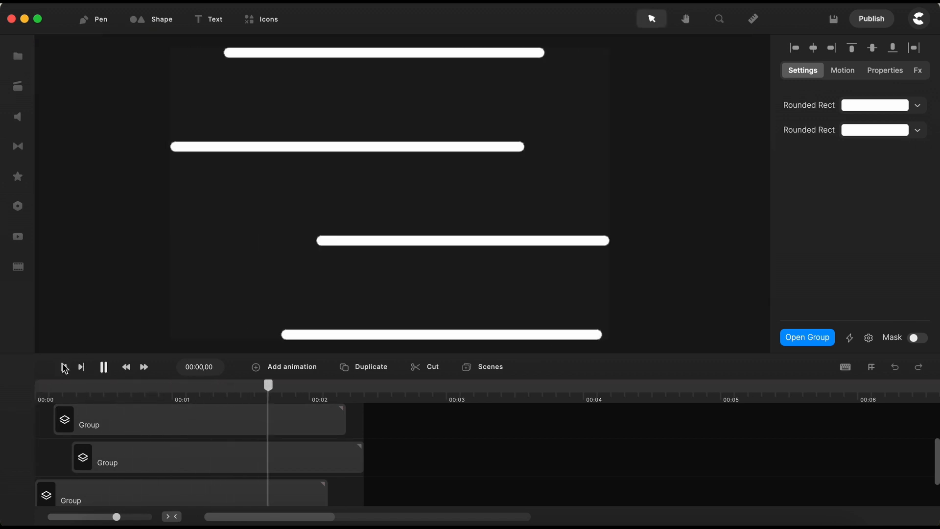
{"action": "key", "text": "space"}
Return to the main timeline, play the Rent A Car group from 00:10,02 and move the playhead to 00:14,15.
{"action": "left_click", "coordinate": [121, 52]}
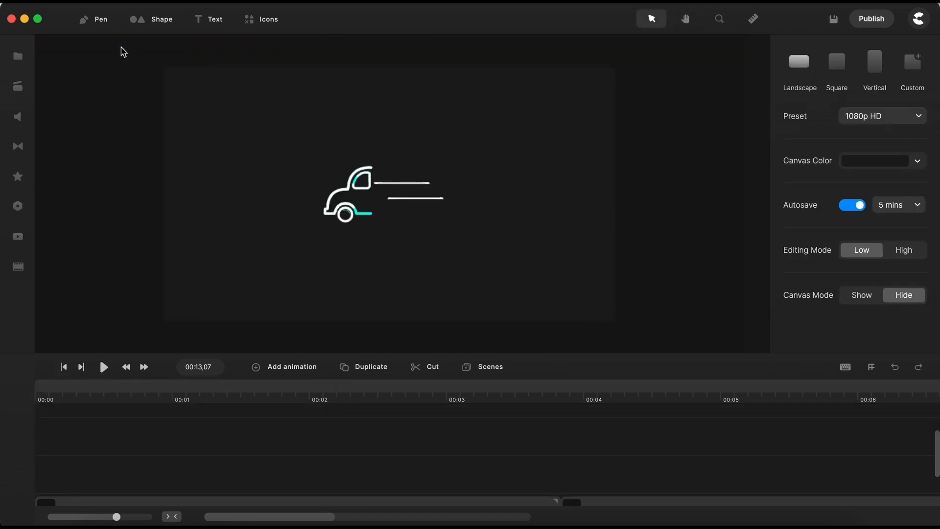
{"action": "scroll", "coordinate": [385, 414], "scroll_direction": "down", "scroll_amount": 5}
{"action": "left_click_drag", "start_coordinate": [414, 395], "coordinate": [214, 400]}
{"action": "left_click", "coordinate": [309, 400]}
{"action": "key", "text": "space"}
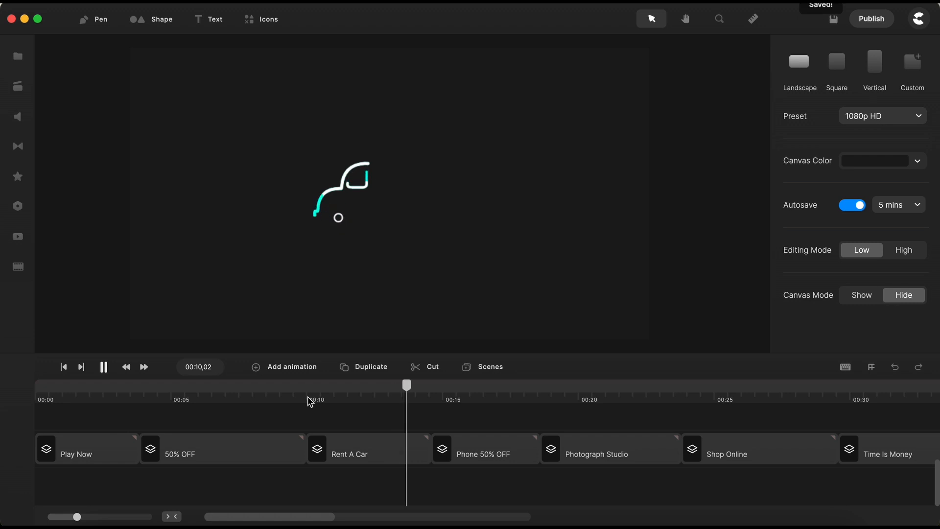
{"action": "left_click", "coordinate": [430, 386]}
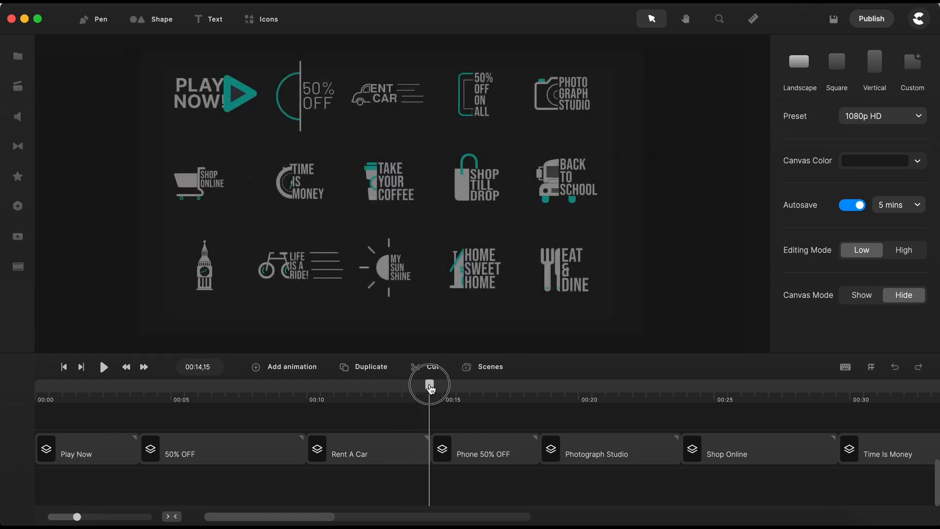